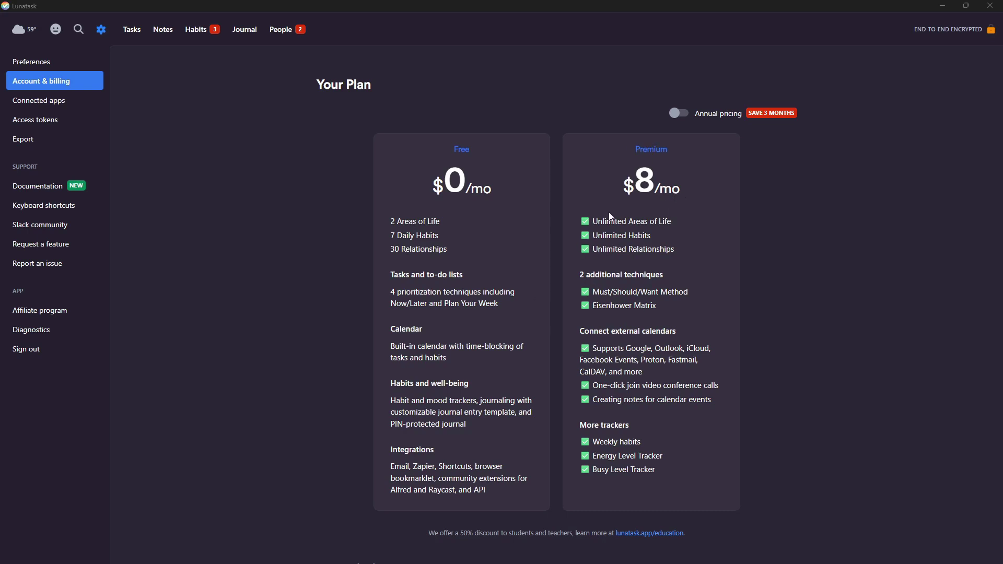
pyautogui.click(678, 115)
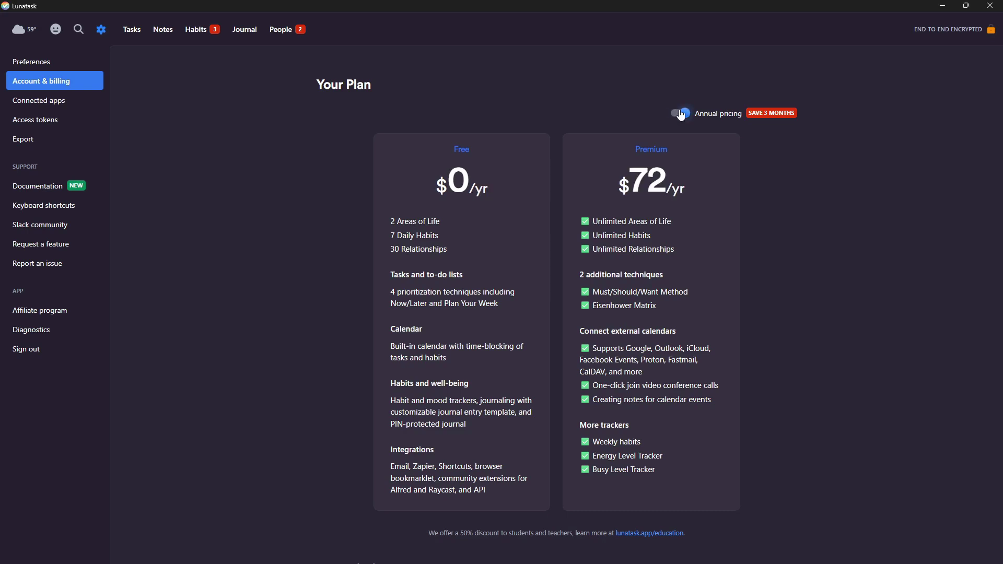
pyautogui.click(681, 113)
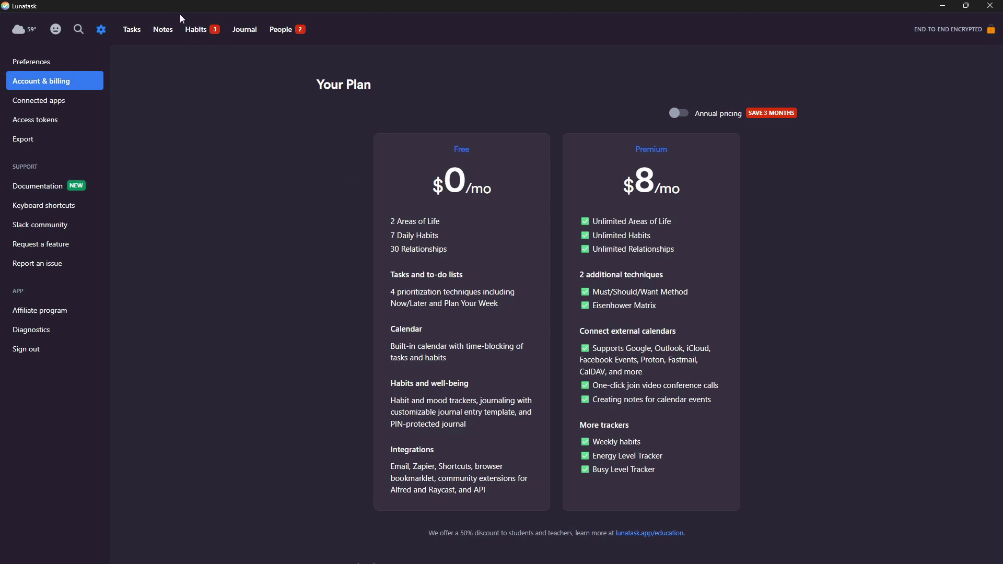
# Step: Go to Tasks, glance at Work, then list all Personal tasks
pyautogui.click(132, 31)
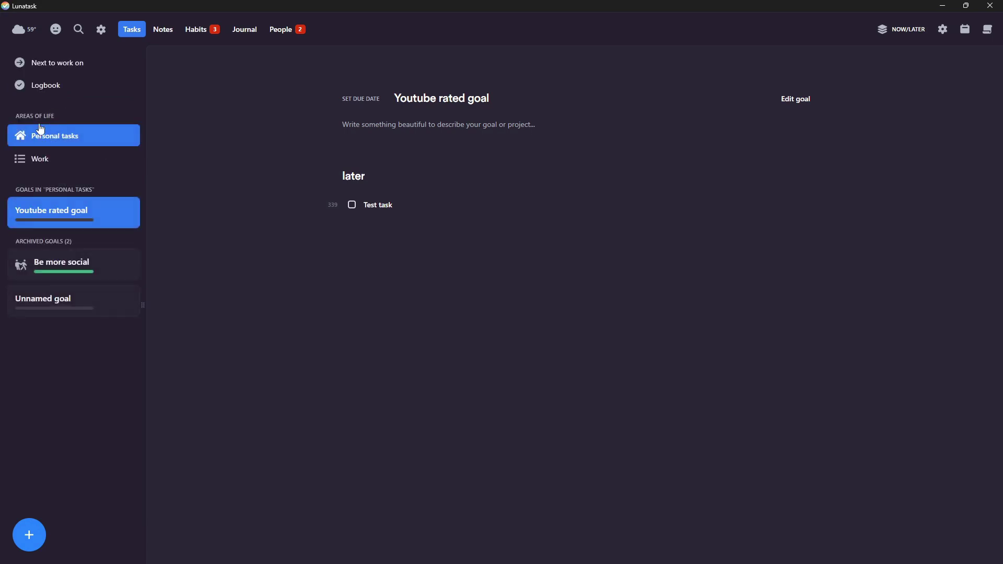
pyautogui.click(45, 158)
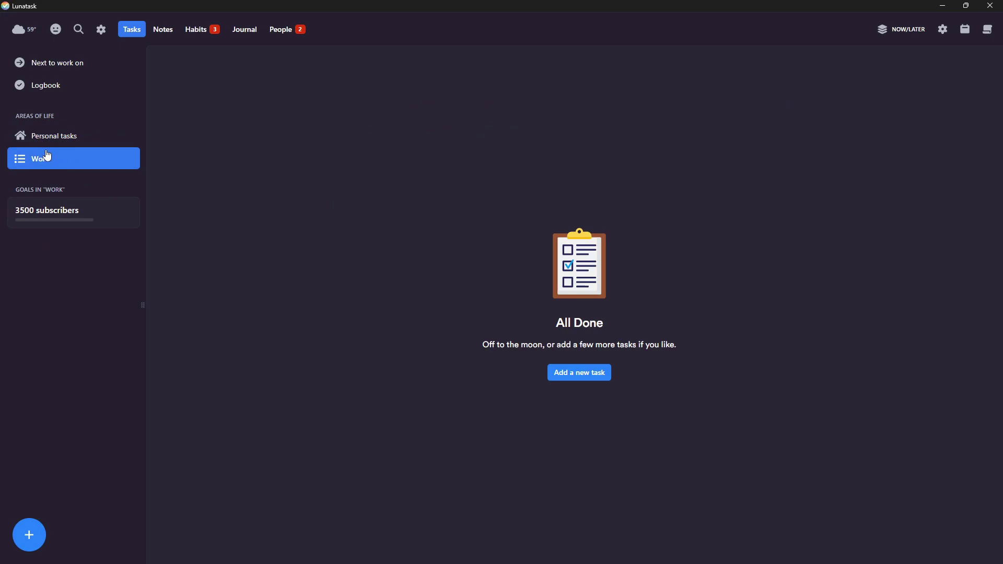
pyautogui.click(53, 138)
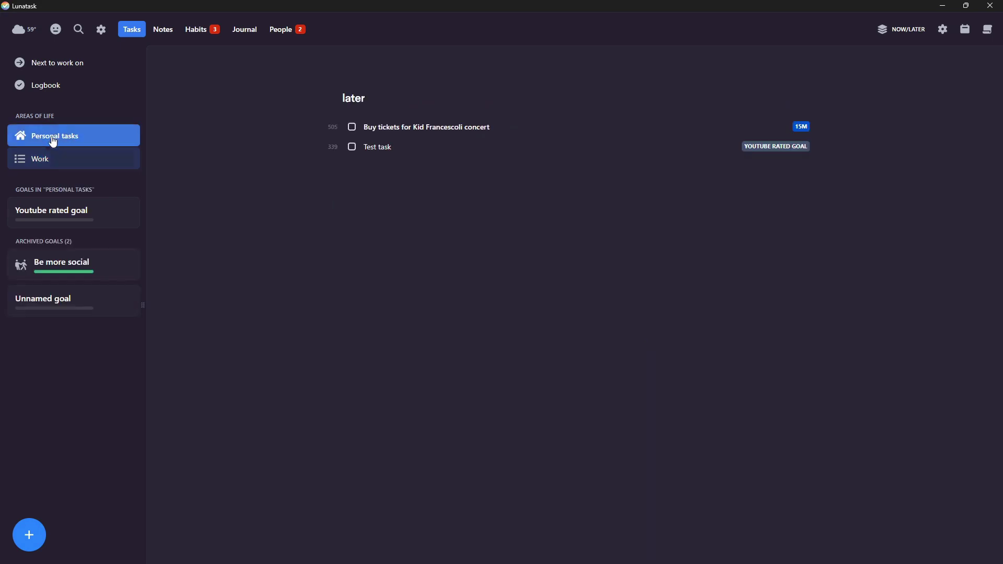
# Step: Open the Personal tasks area settings and scroll through them
pyautogui.rightClick(95, 127)
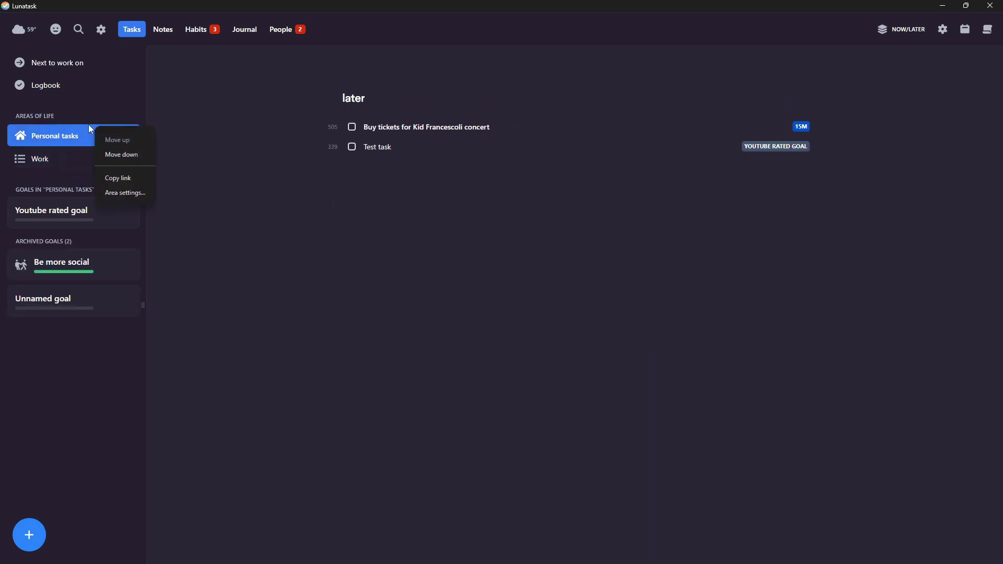
pyautogui.click(74, 133)
pyautogui.rightClick(75, 127)
pyautogui.click(74, 120)
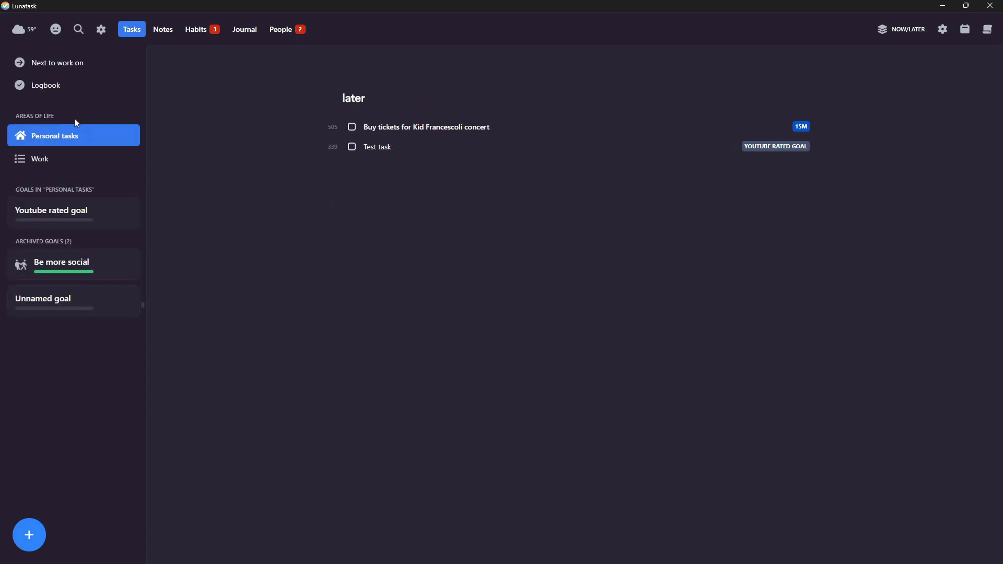
pyautogui.rightClick(67, 136)
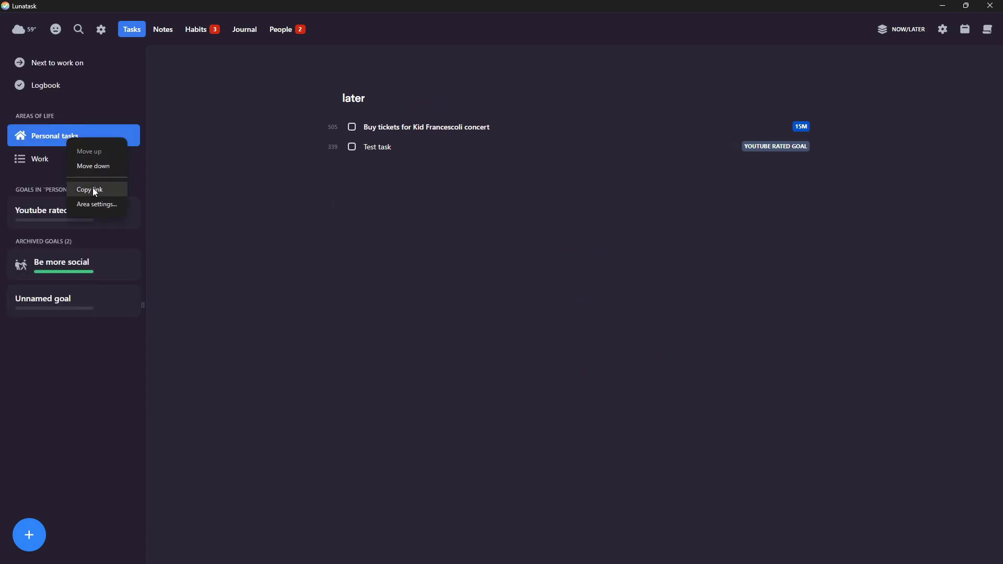
pyautogui.click(101, 203)
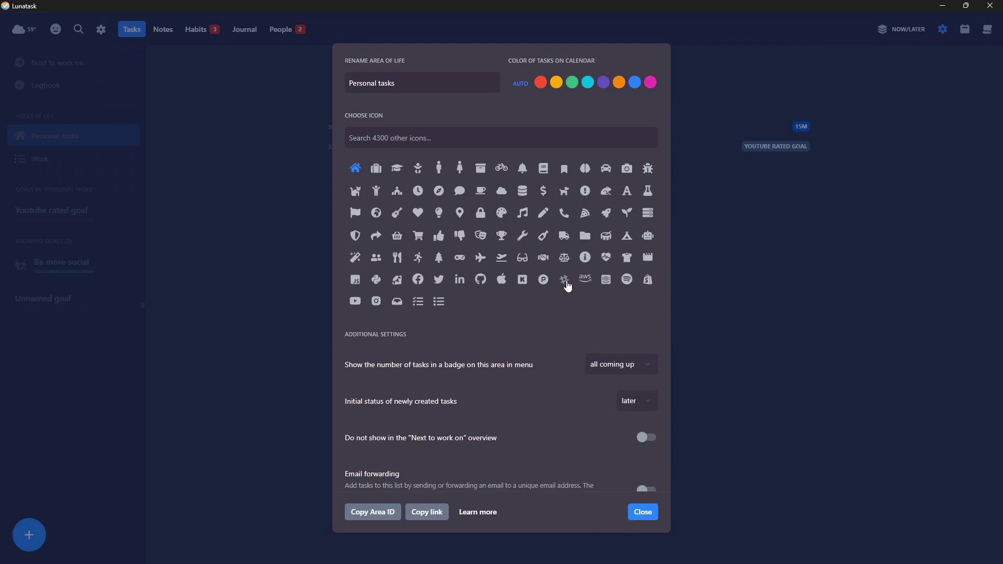
pyautogui.scroll(-1, 559, 261)
pyautogui.scroll(1, 565, 222)
# Step: Close the area settings, view the 3500 subscribers goal, then open Youtube rated goal
pyautogui.click(741, 308)
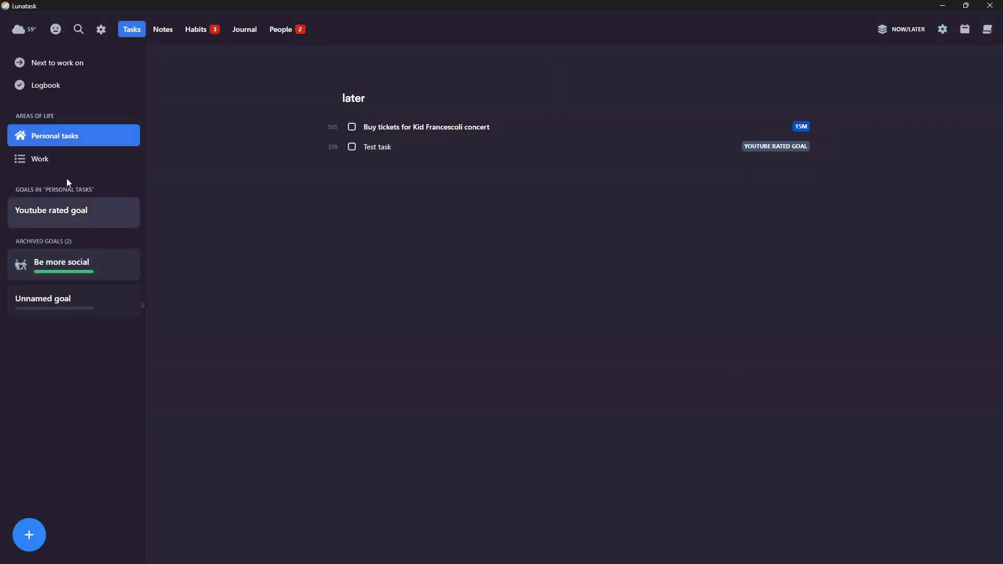
pyautogui.click(57, 157)
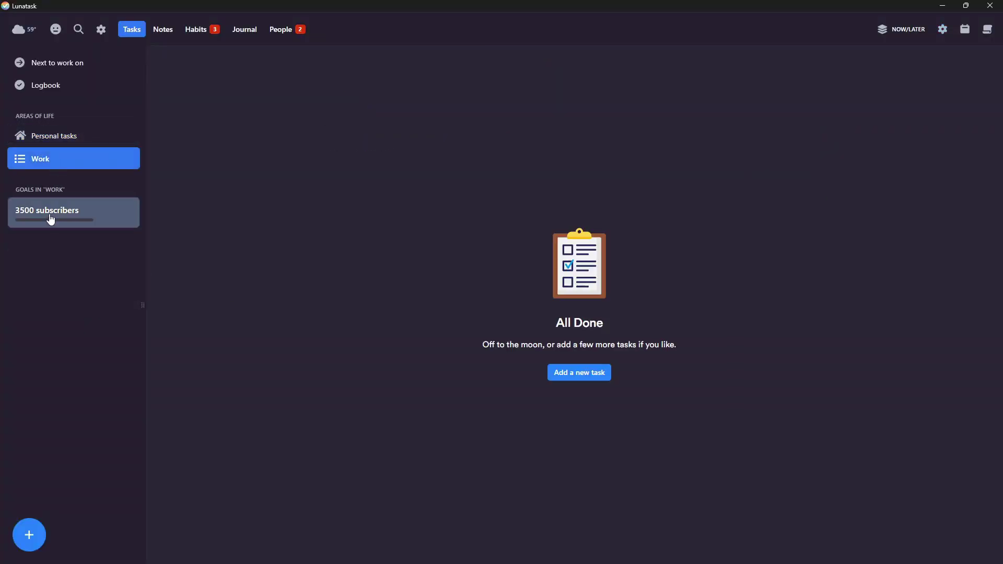
pyautogui.click(49, 137)
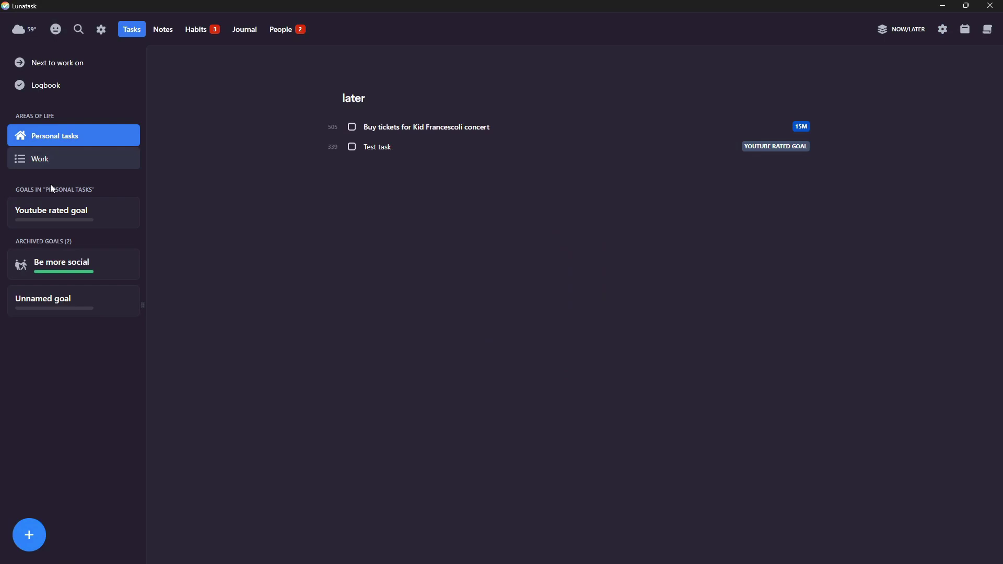
pyautogui.click(52, 158)
pyautogui.click(91, 216)
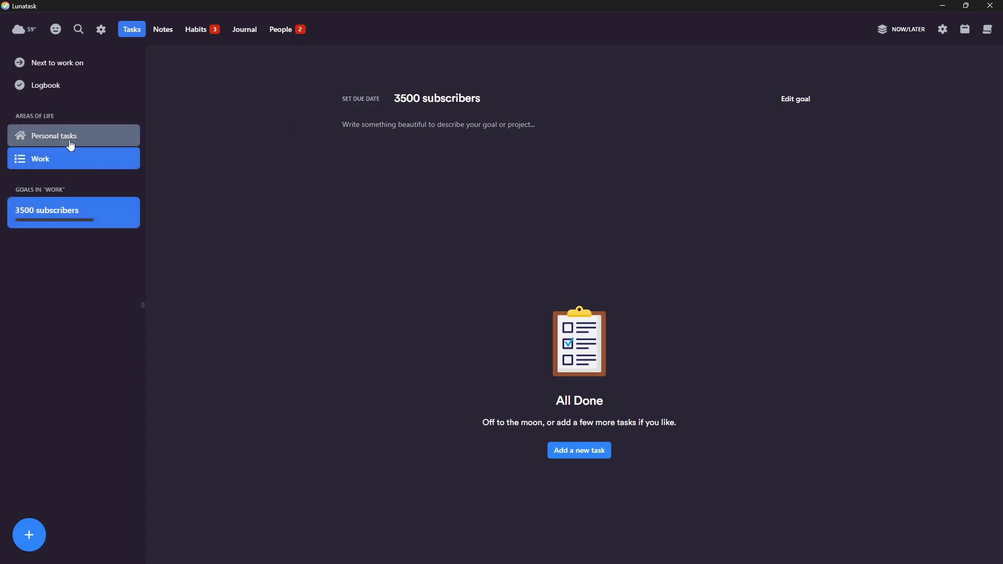
pyautogui.click(69, 140)
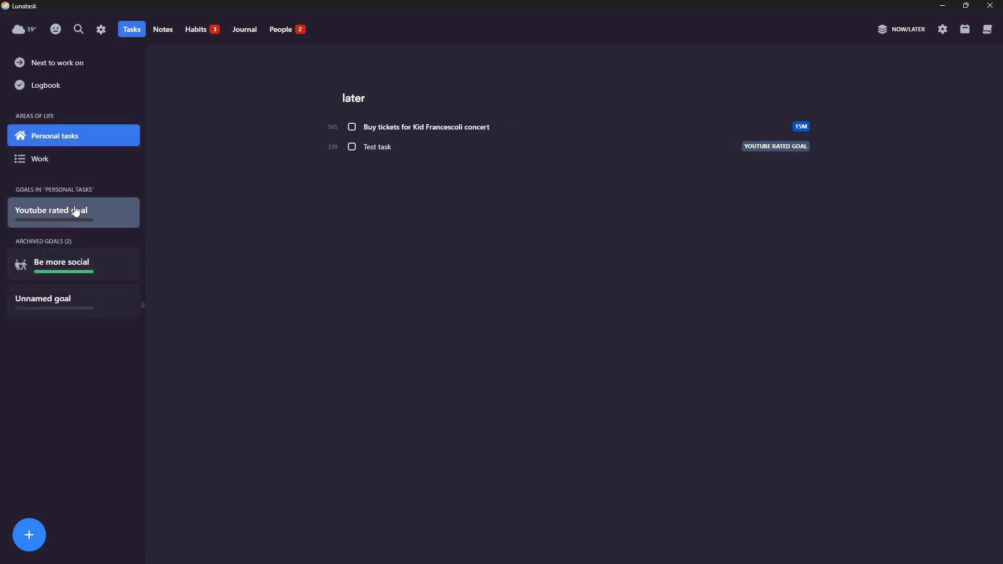
pyautogui.click(78, 216)
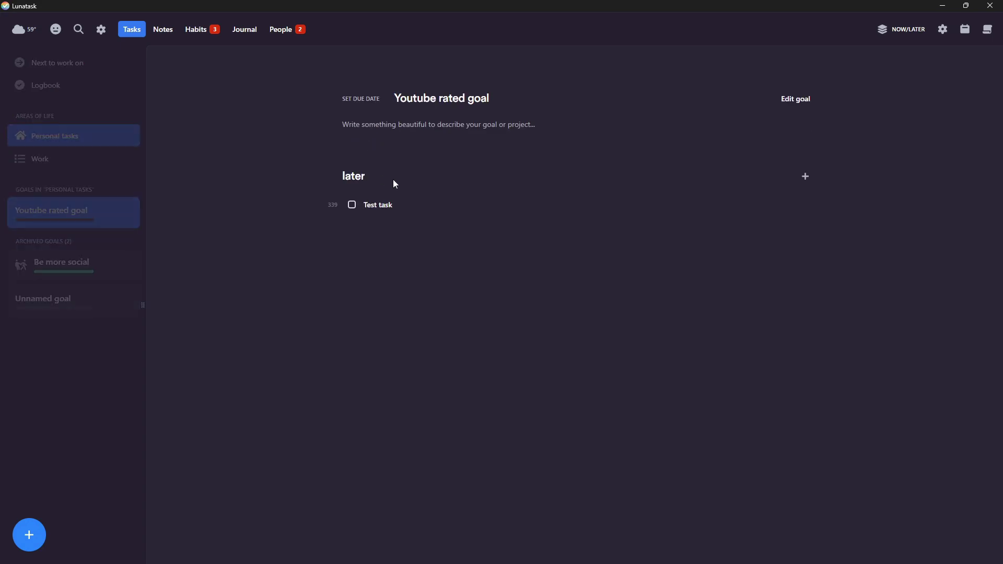
# Step: Leave the goal undated and its description empty after trying 'TEst ioreoer' and the add menu
pyautogui.click(359, 99)
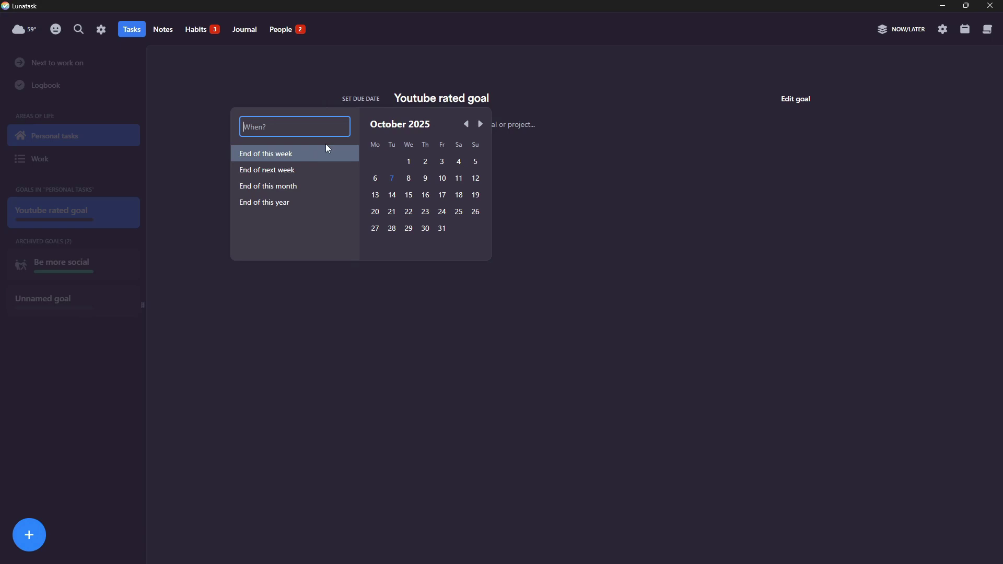
pyautogui.click(592, 77)
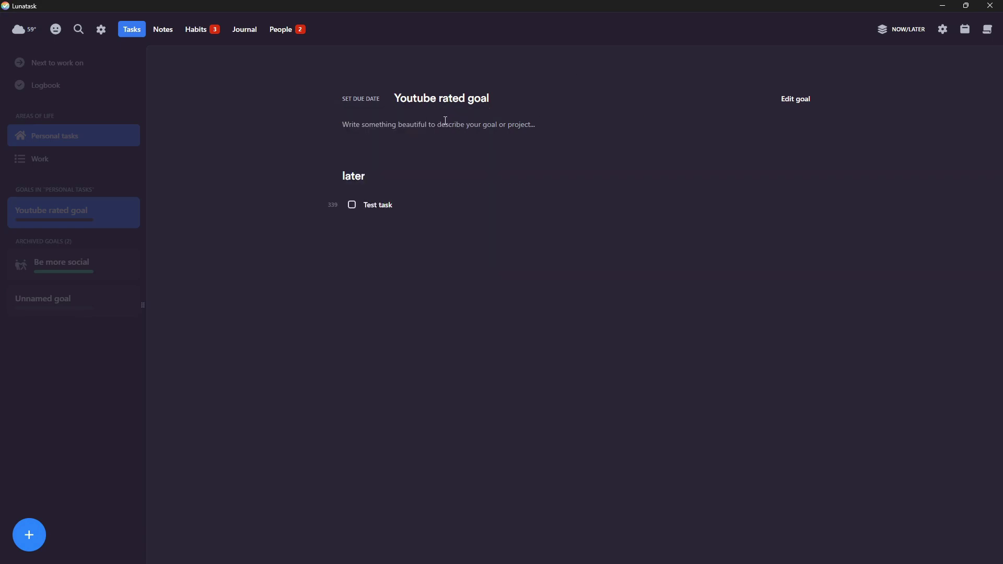
pyautogui.click(558, 121)
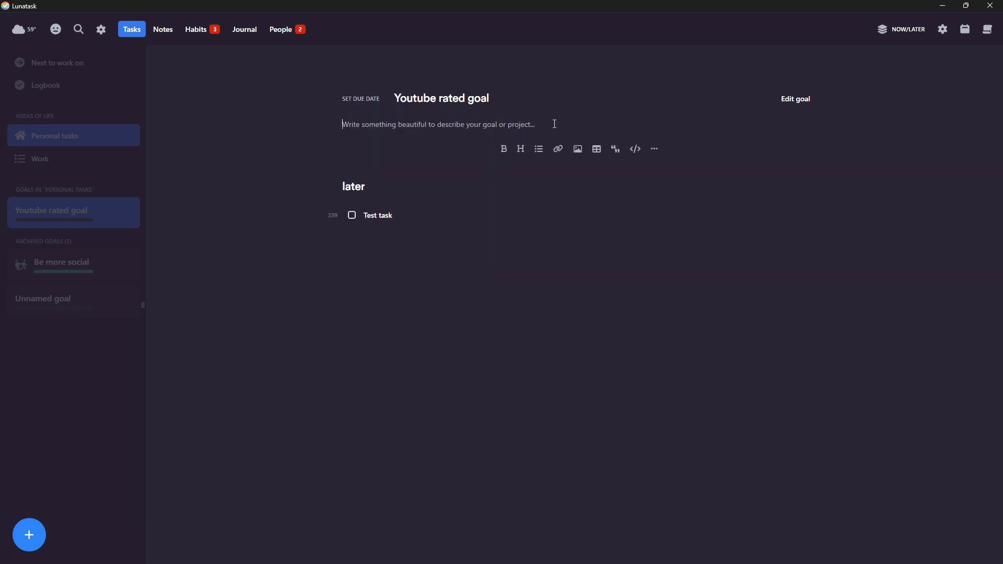
pyautogui.write('TEs')
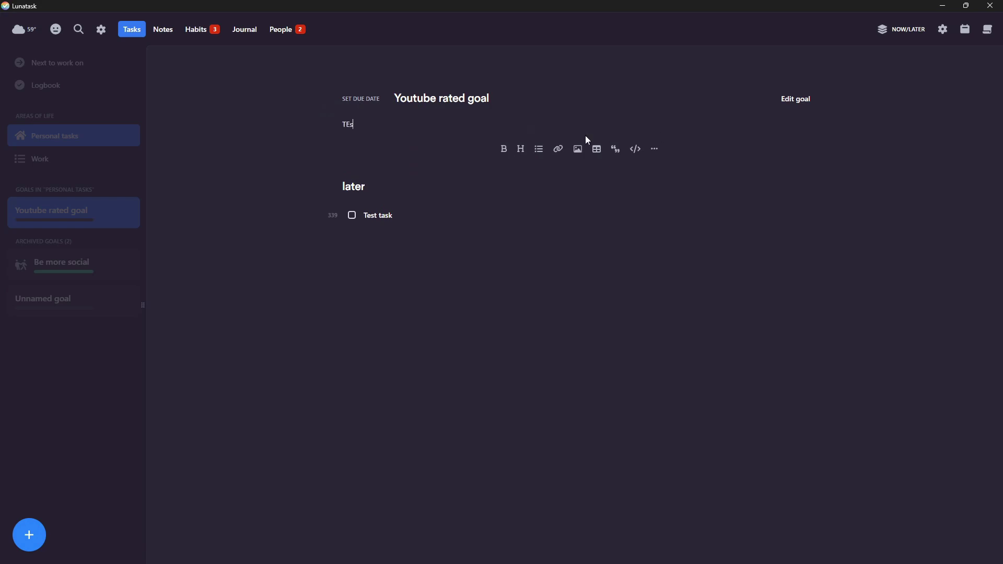
pyautogui.write('t ioreoer')
pyautogui.tripleClick(371, 125)
pyautogui.press('BackSpace')
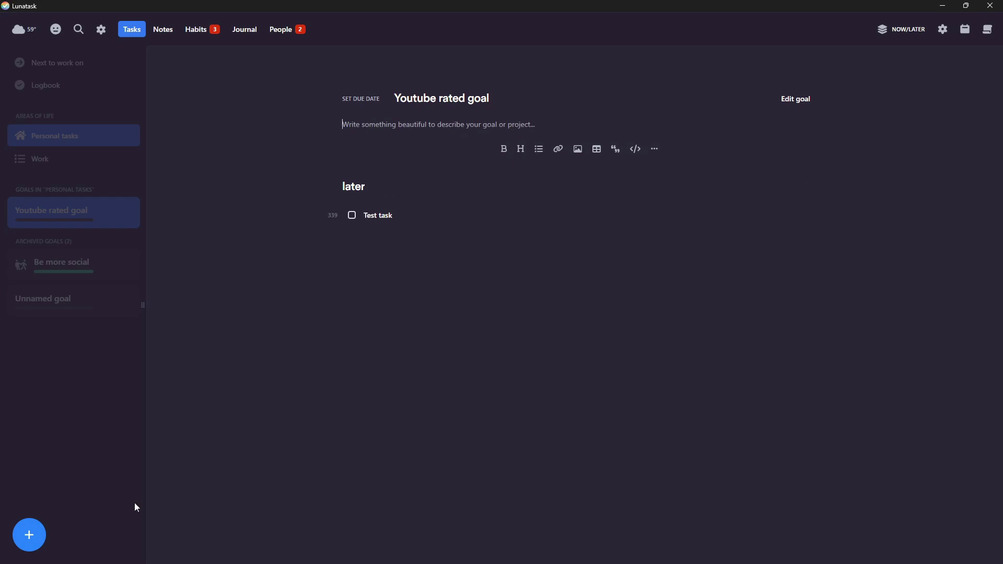
pyautogui.click(37, 538)
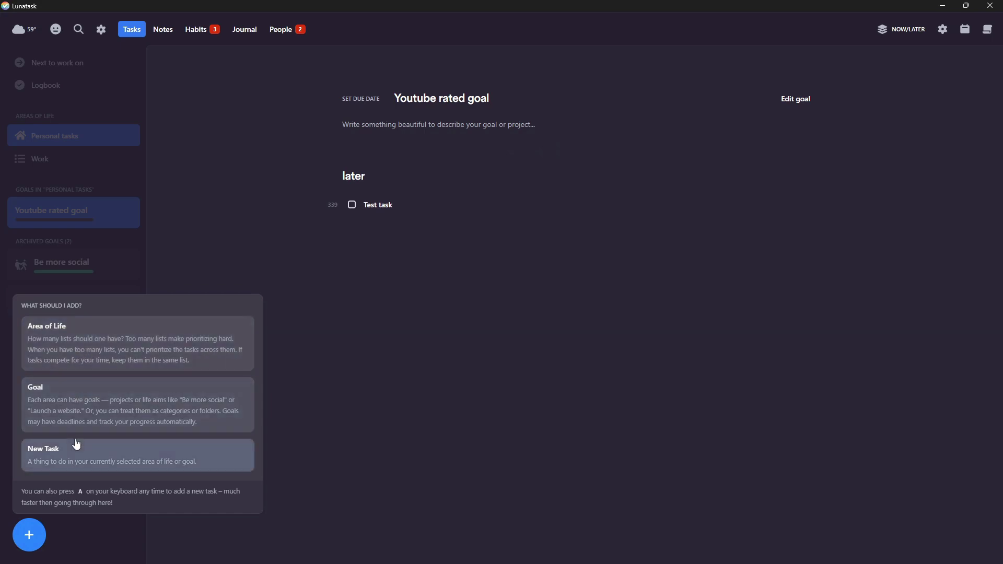
pyautogui.click(214, 405)
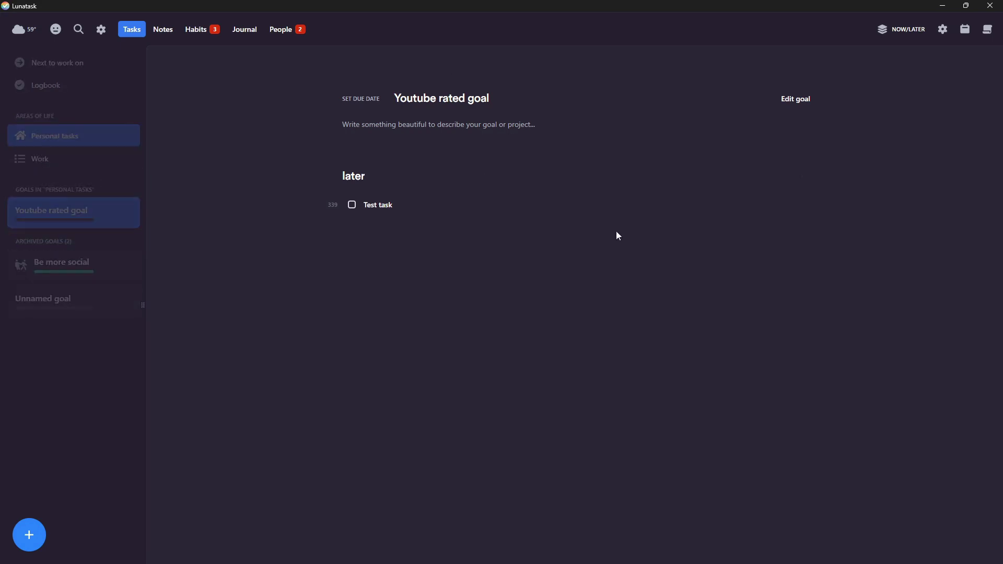
# Step: In the Work area, create a new task titled 'Task name'
pyautogui.click(86, 159)
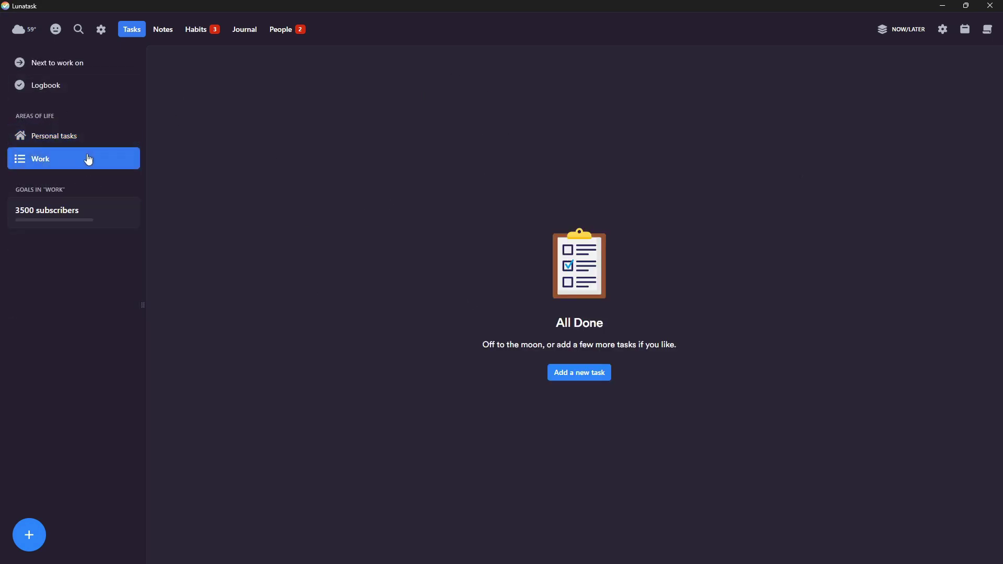
pyautogui.click(580, 385)
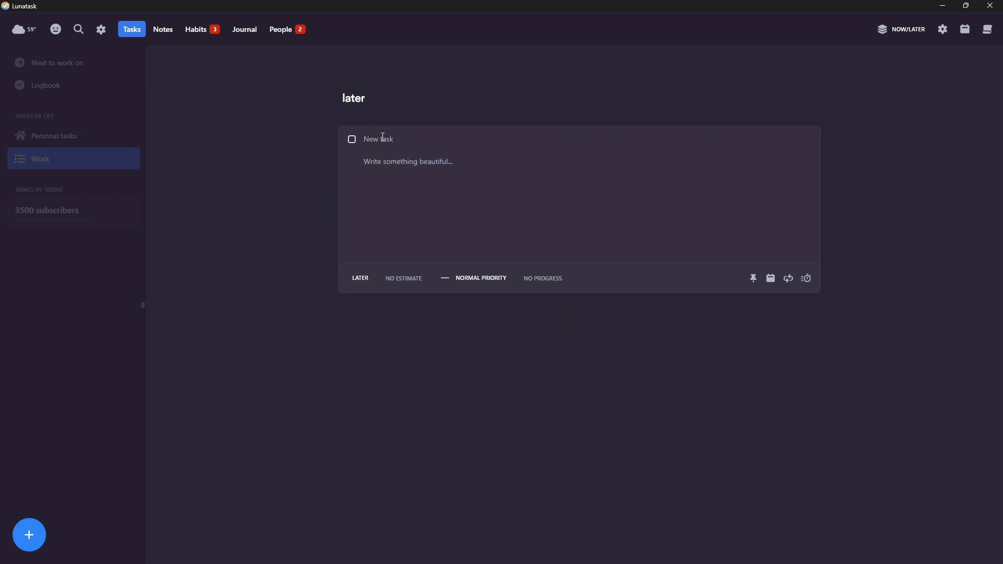
pyautogui.write('Task name')
# Step: Try the bullet list and table options in the description, then leave it empty
pyautogui.click(419, 161)
pyautogui.write('-')
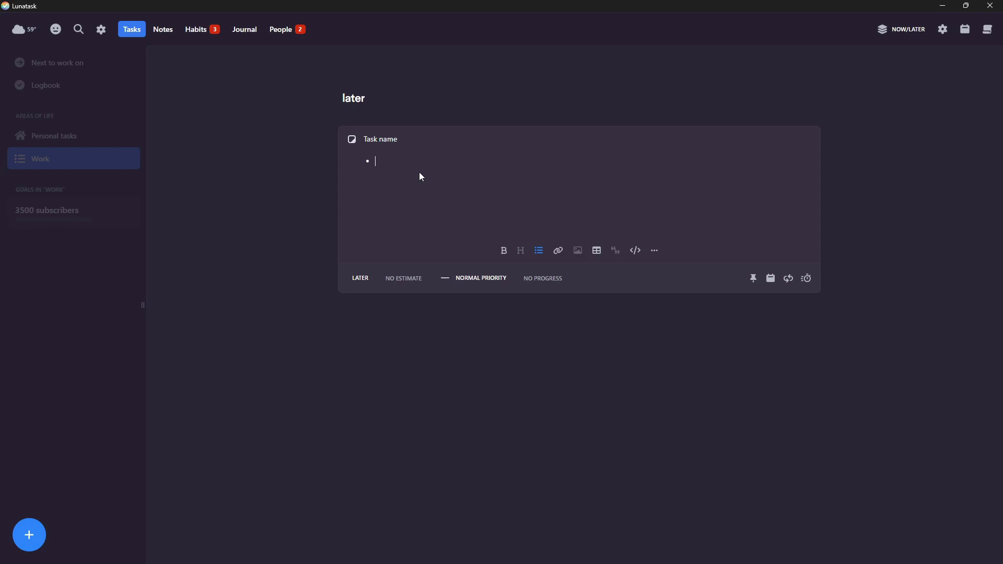
pyautogui.press('BackSpace')
pyautogui.click(593, 253)
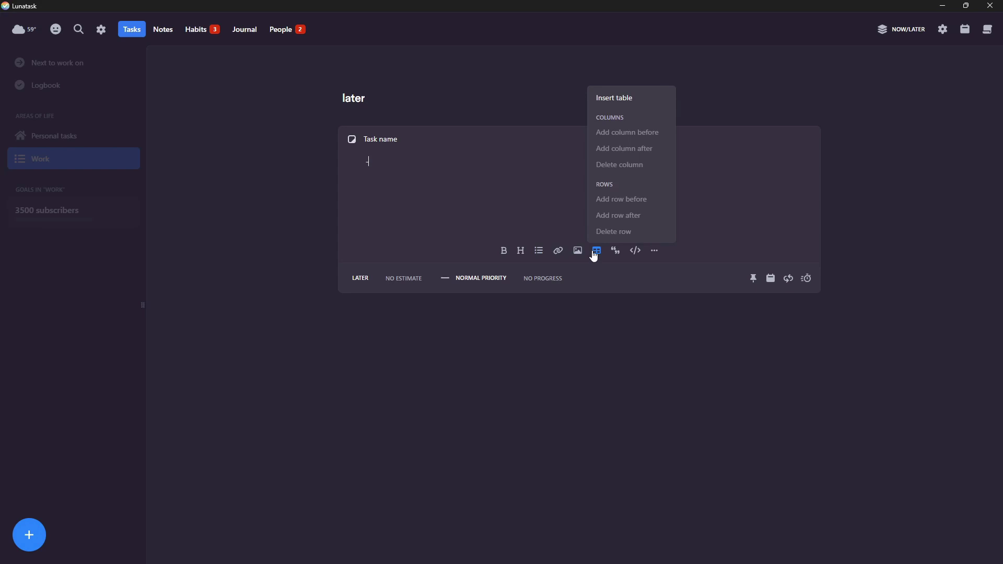
pyautogui.click(525, 174)
pyautogui.press('BackSpace')
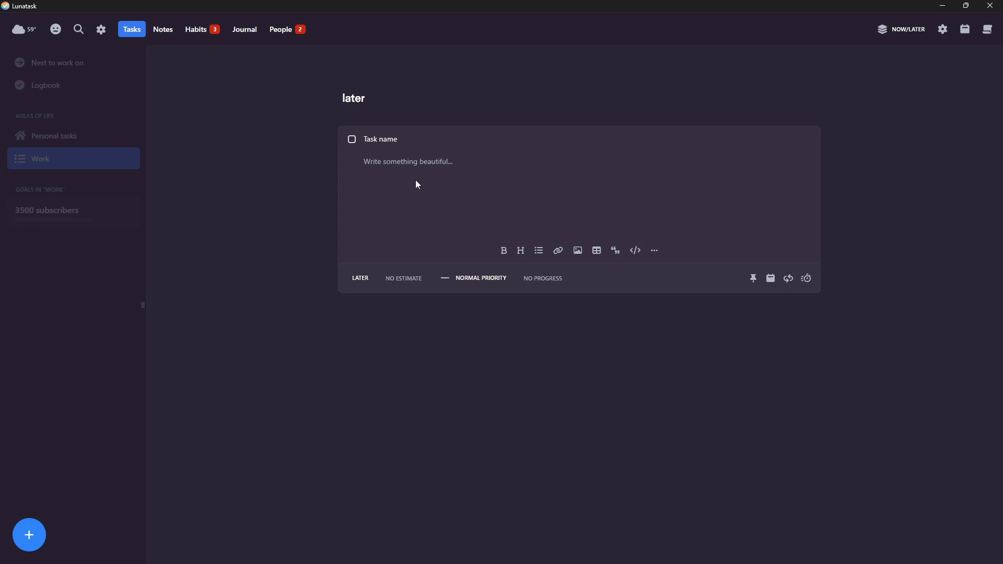
pyautogui.click(654, 251)
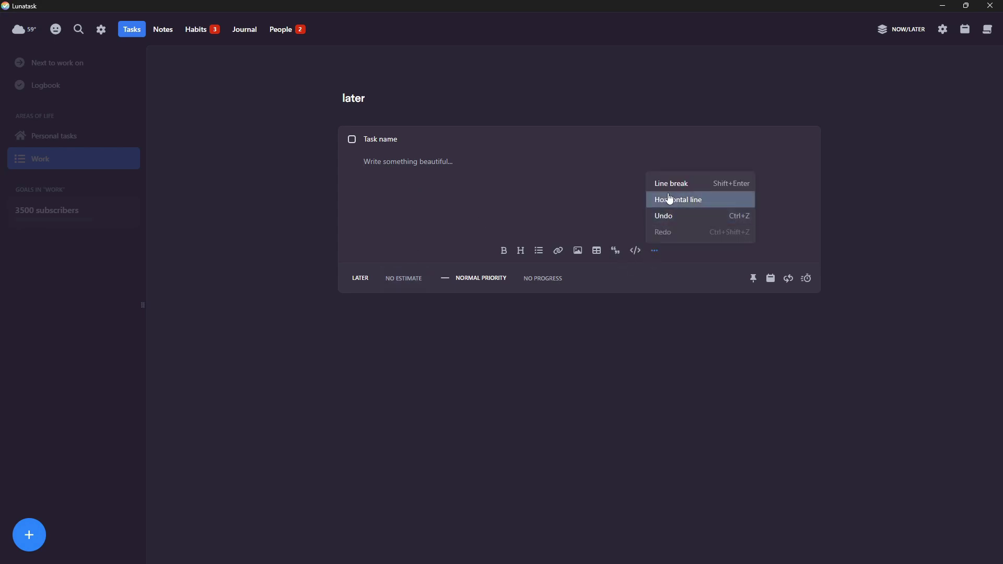
pyautogui.click(489, 200)
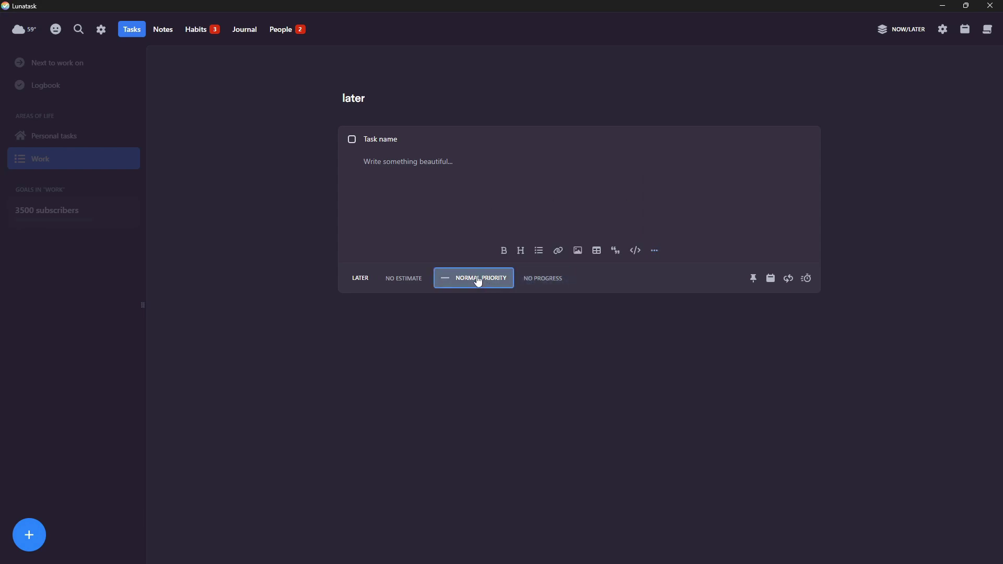
pyautogui.click(405, 279)
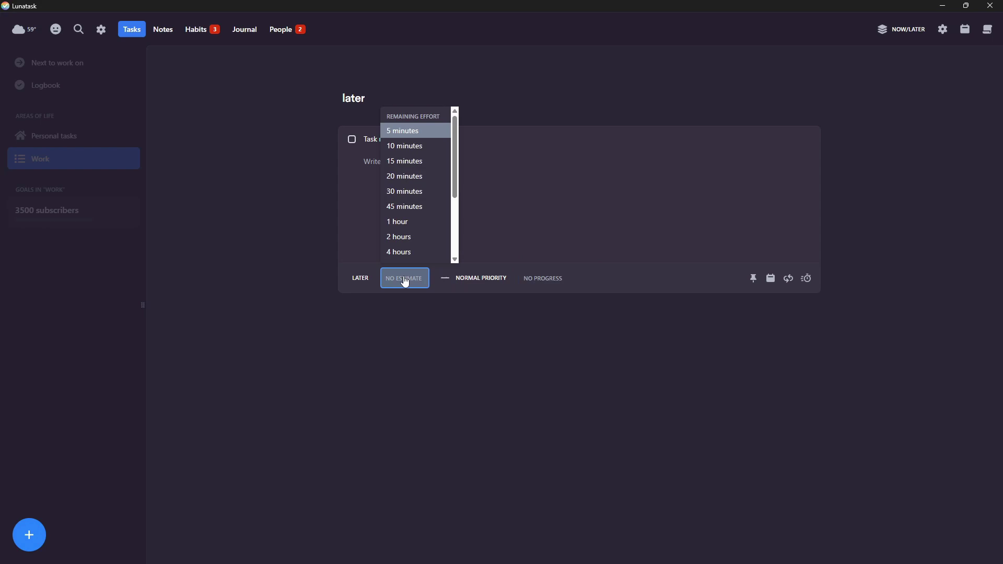
pyautogui.click(539, 191)
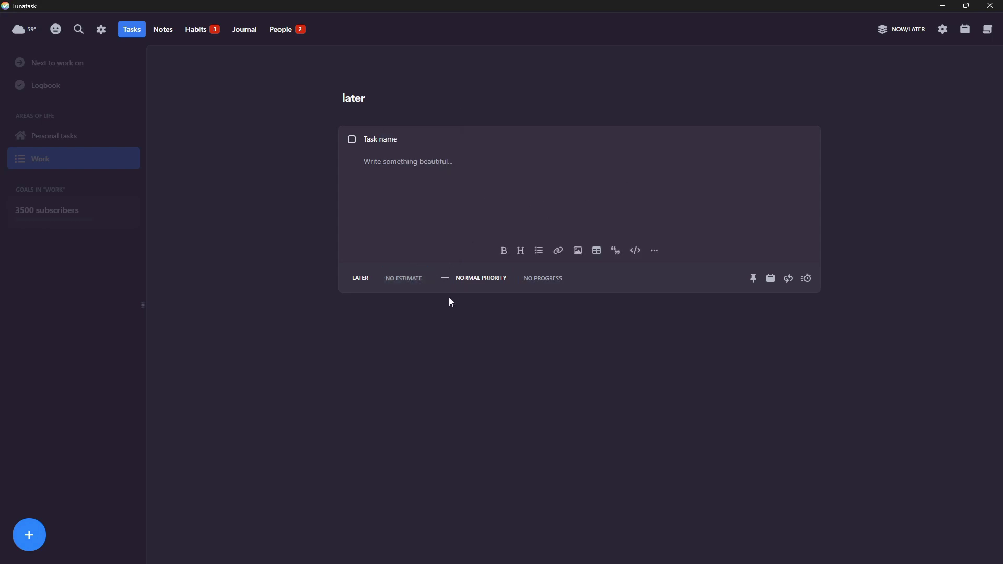
pyautogui.click(407, 281)
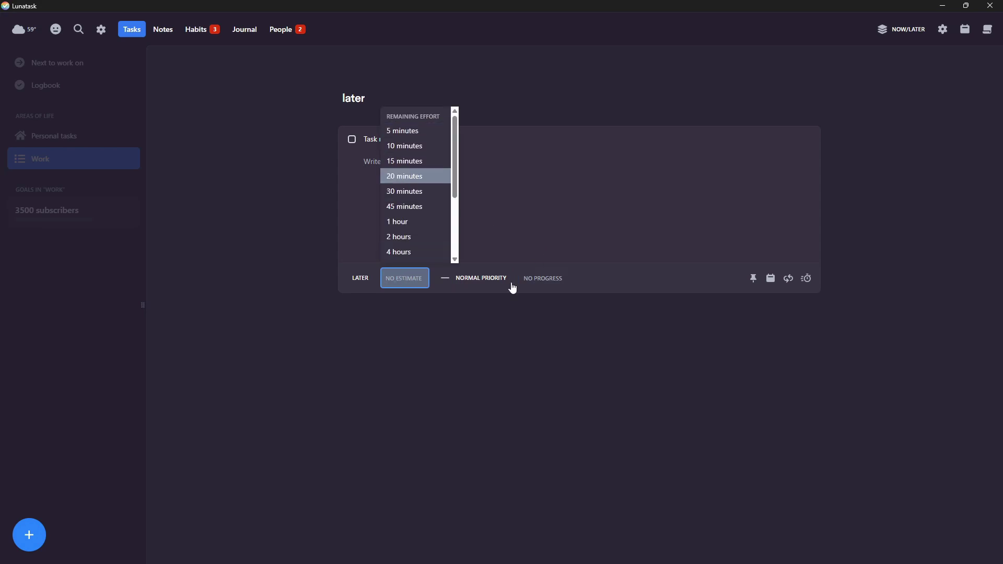
pyautogui.click(547, 187)
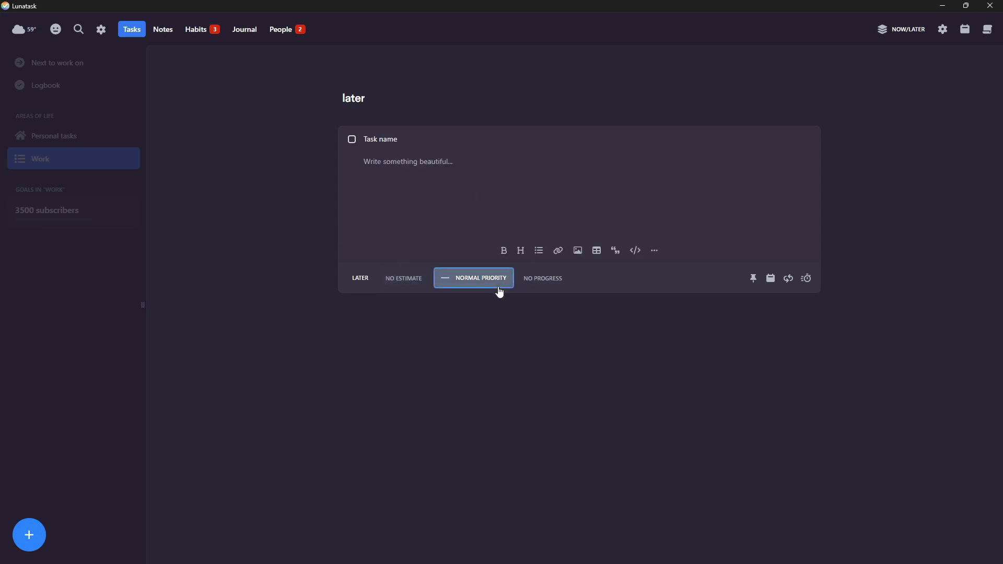
pyautogui.click(463, 280)
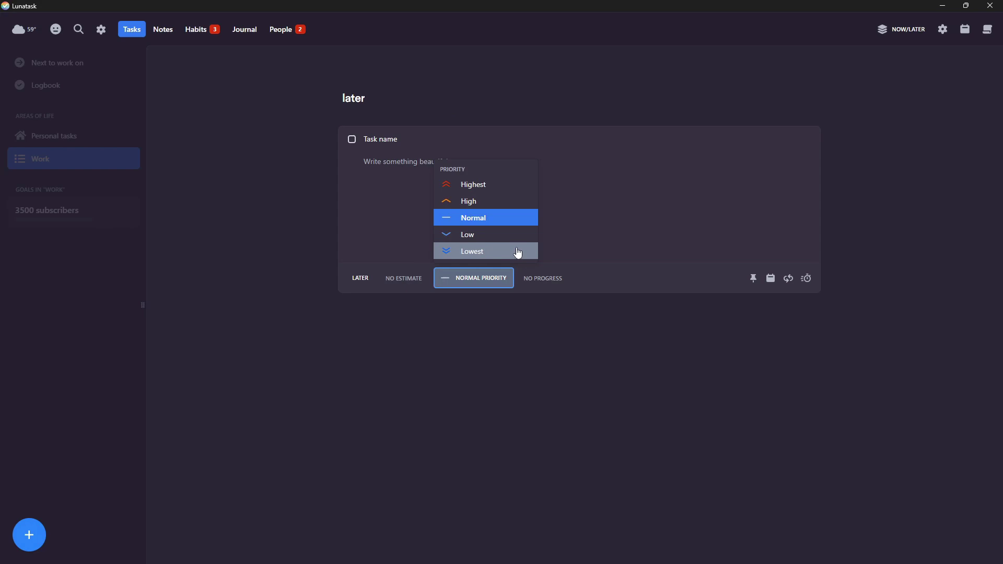
pyautogui.click(542, 283)
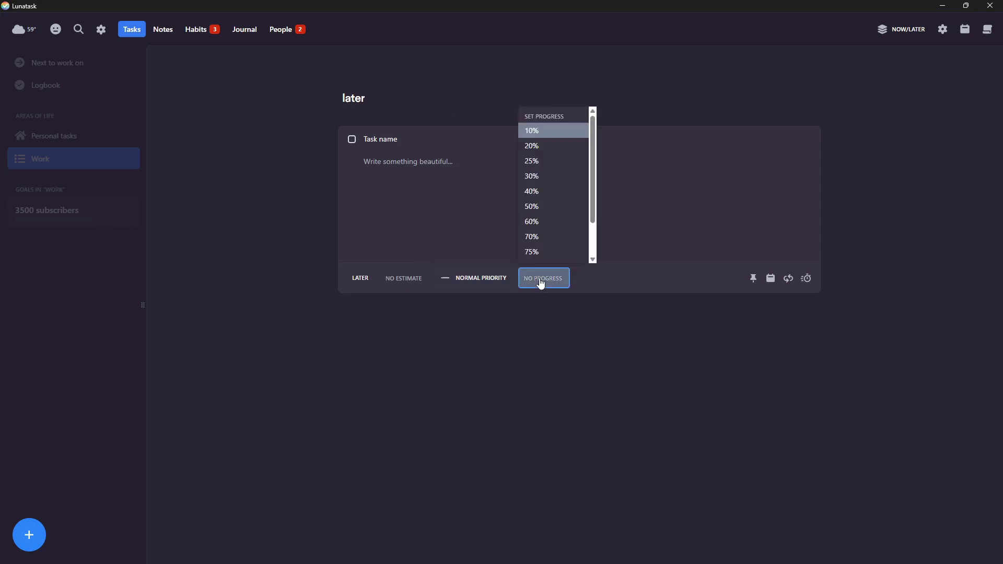
pyautogui.click(657, 189)
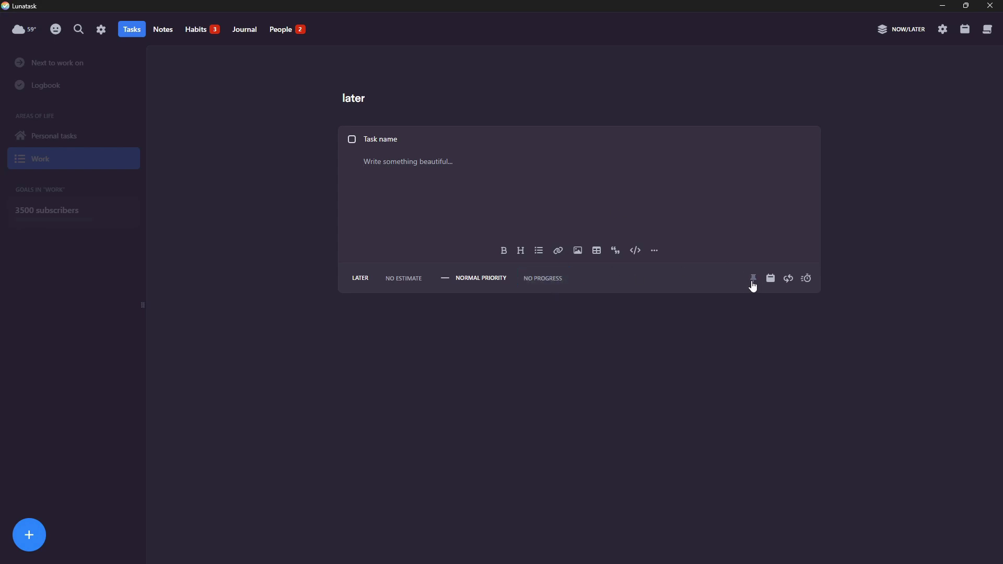
pyautogui.click(771, 282)
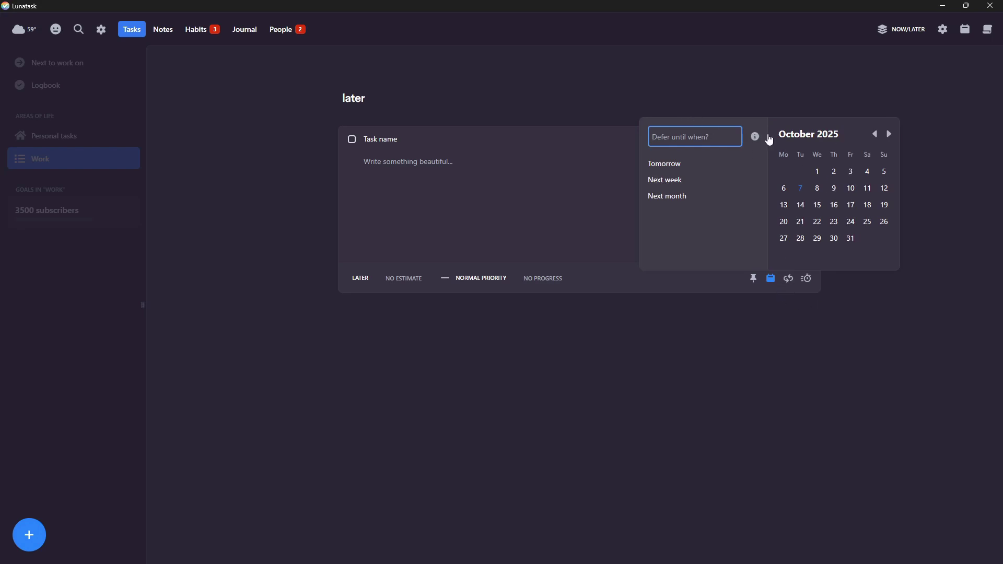
pyautogui.click(695, 165)
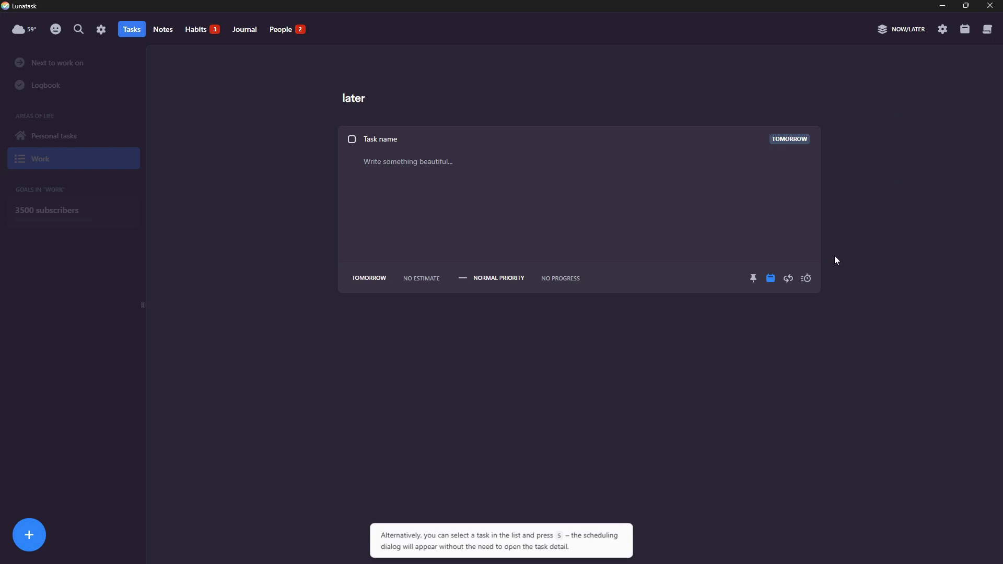
pyautogui.click(772, 278)
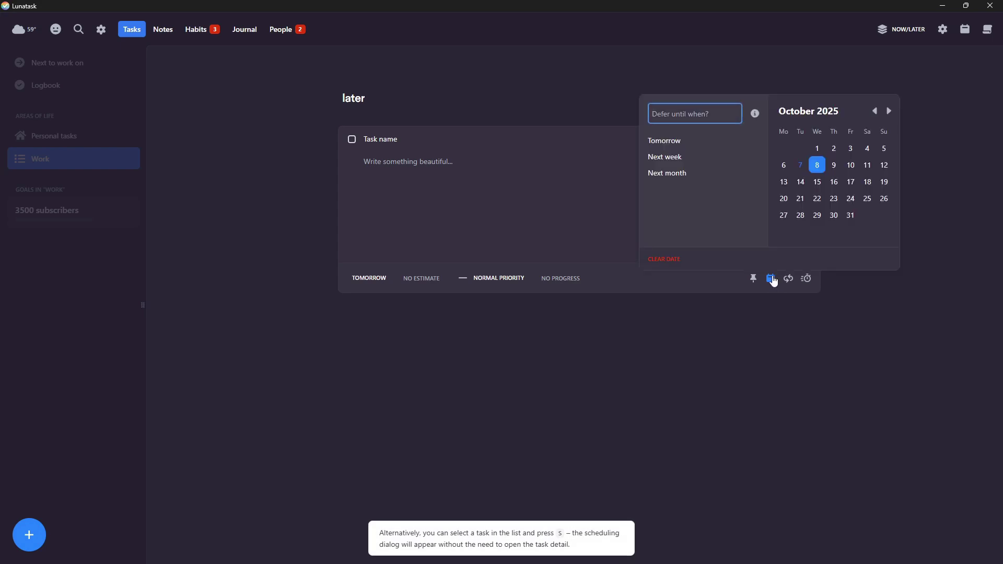
pyautogui.click(652, 259)
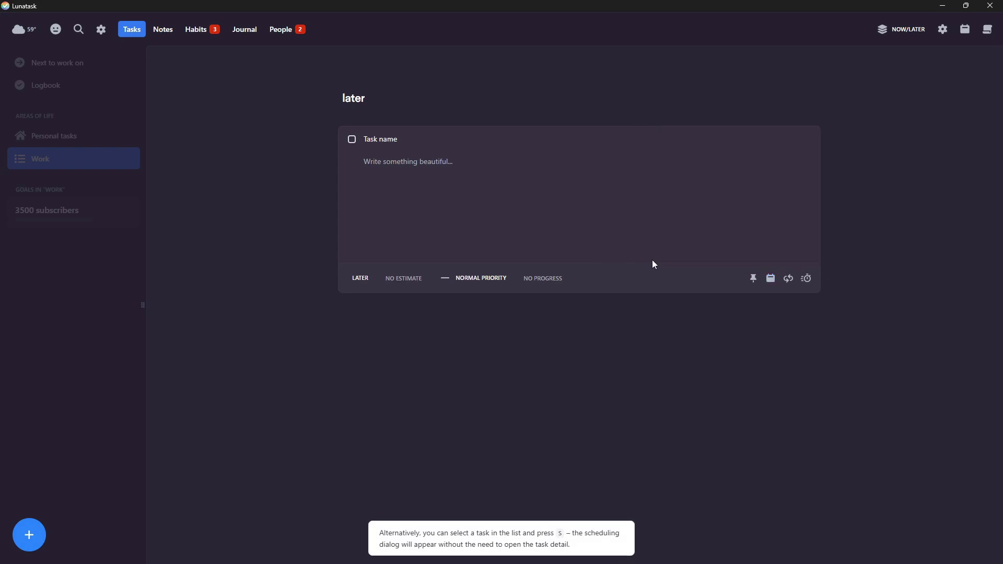
pyautogui.click(360, 278)
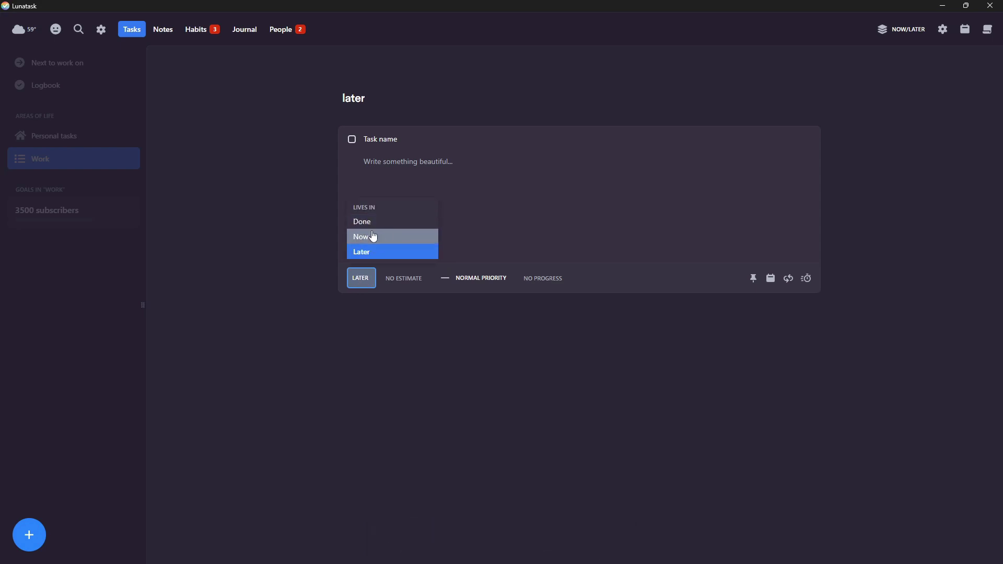
pyautogui.click(378, 256)
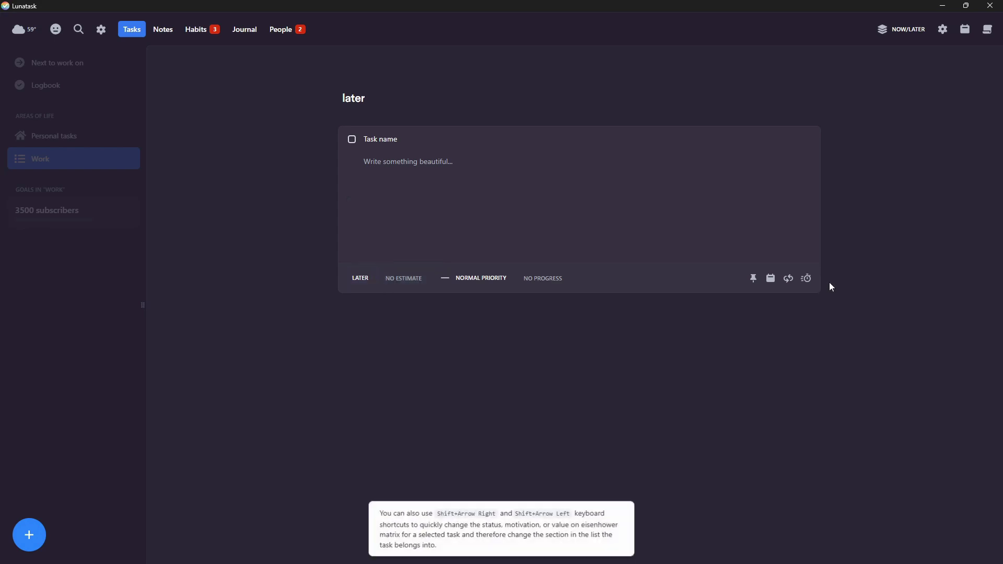
pyautogui.click(771, 278)
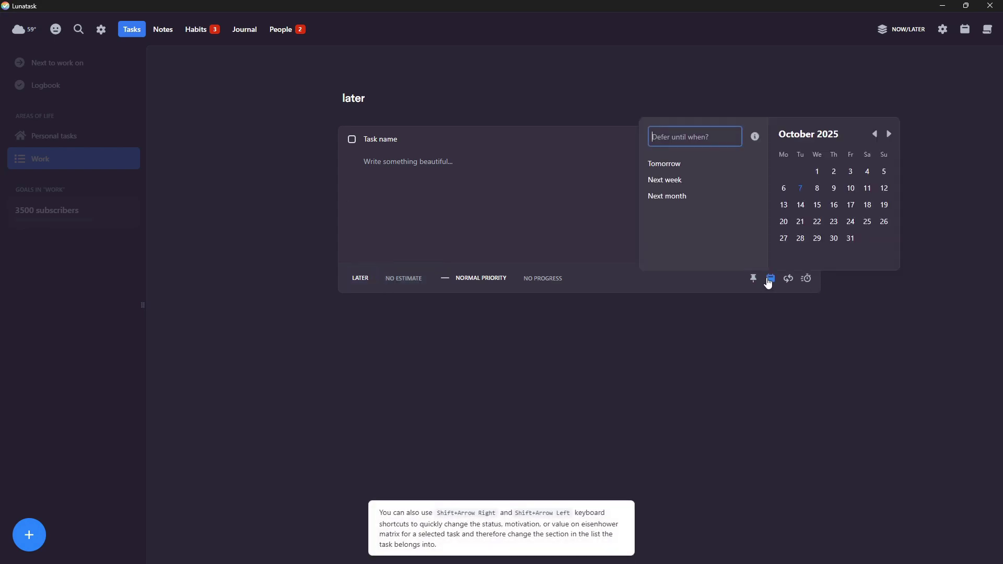
pyautogui.click(511, 200)
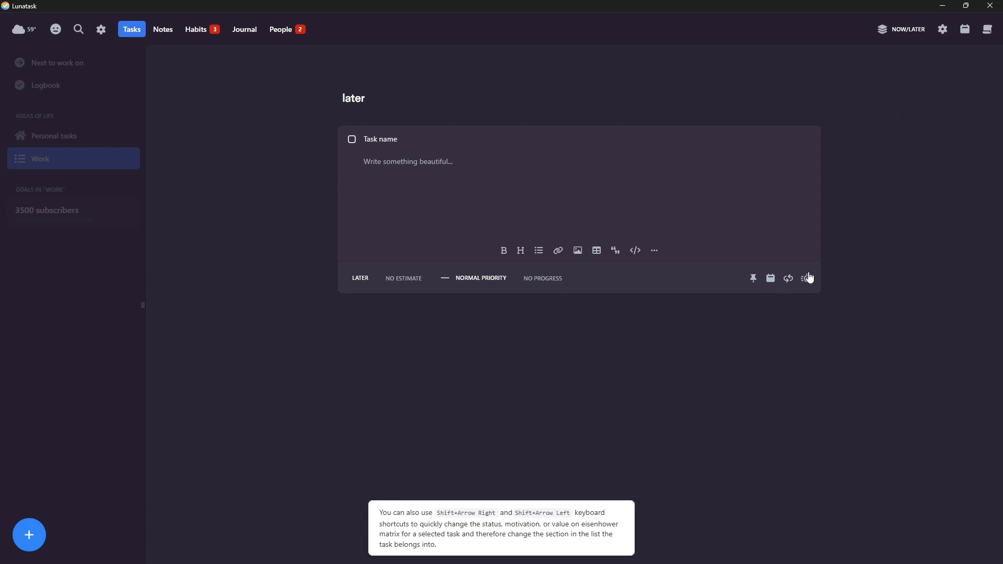
# Step: Leave the task without a repeat or timer and close its details
pyautogui.click(791, 284)
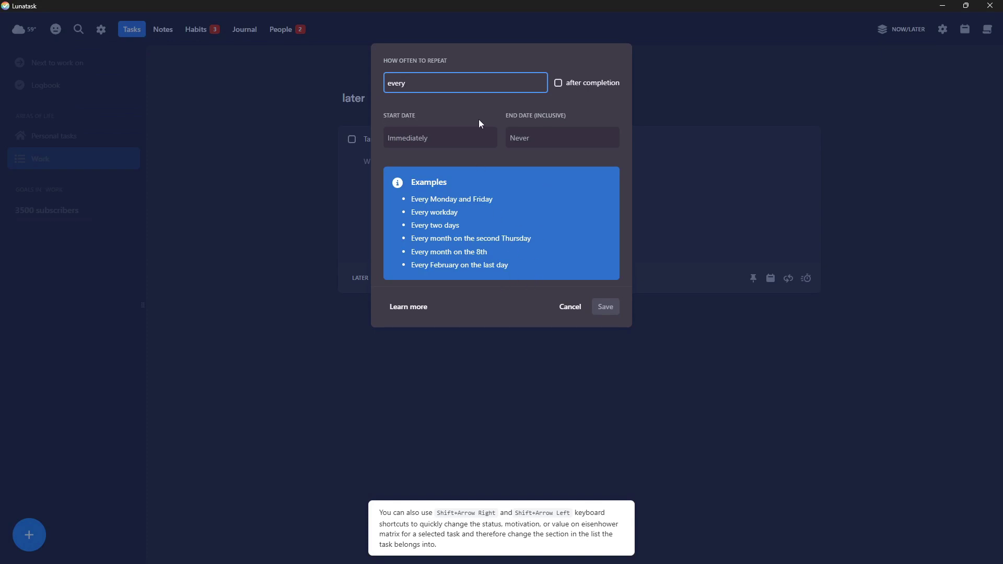
pyautogui.click(564, 310)
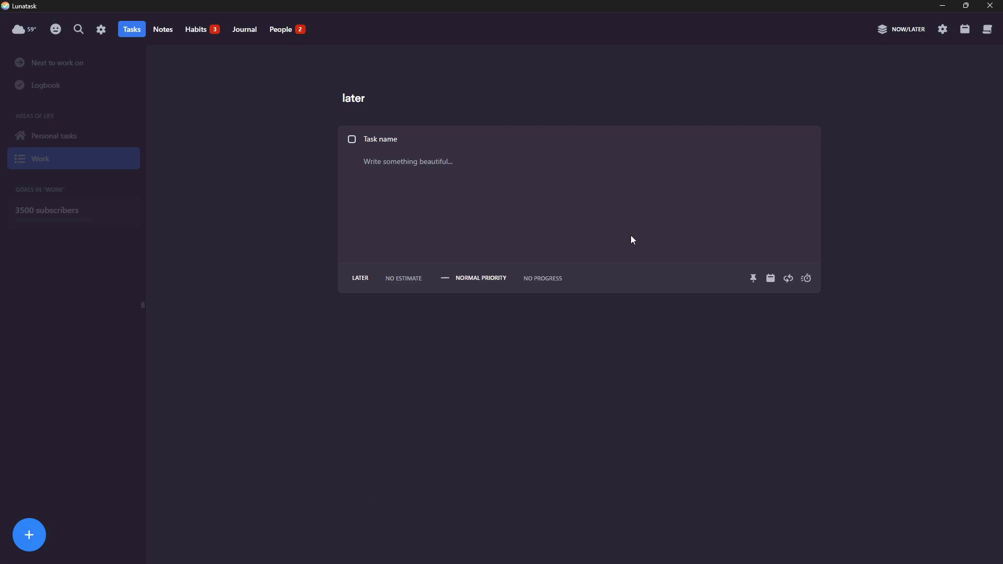
pyautogui.click(807, 280)
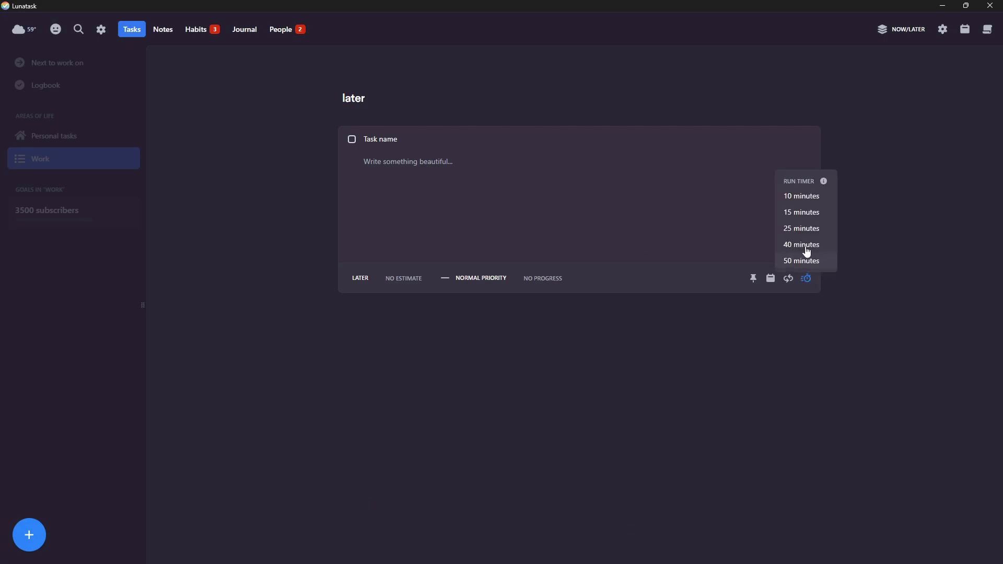
pyautogui.click(709, 196)
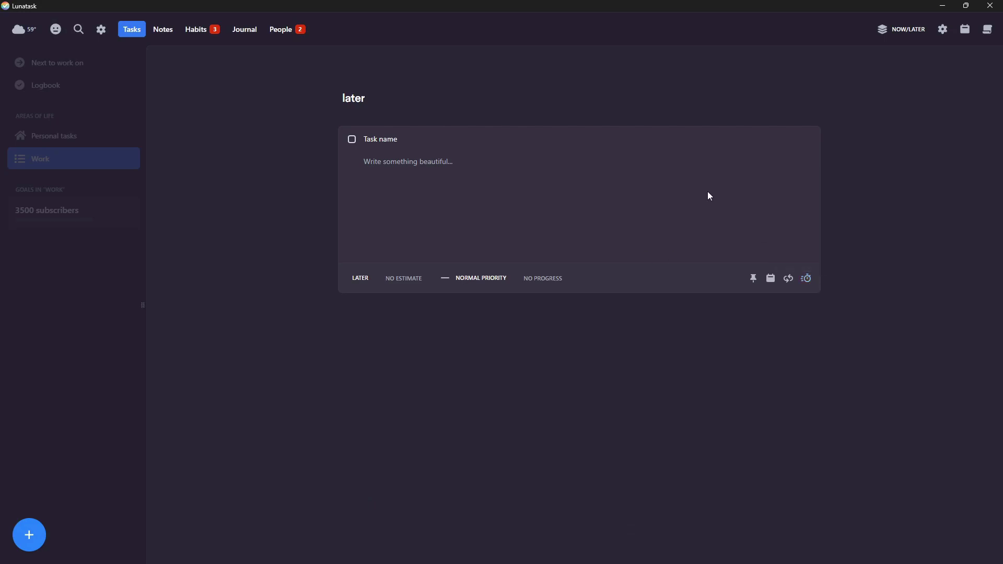
pyautogui.click(210, 240)
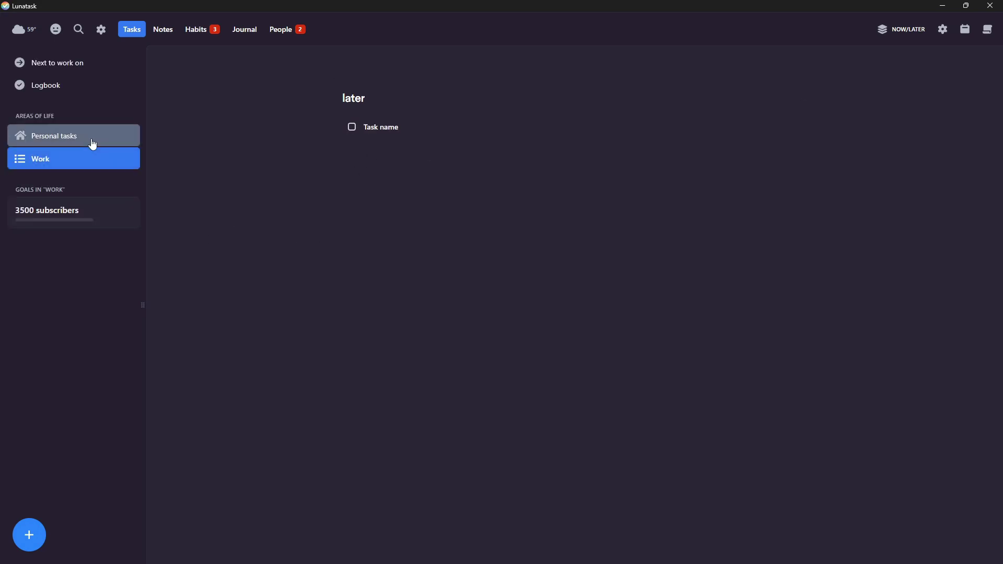
# Step: Visit Next to work on and Personal tasks, select the Work task, and narrow the sidebar
pyautogui.click(60, 69)
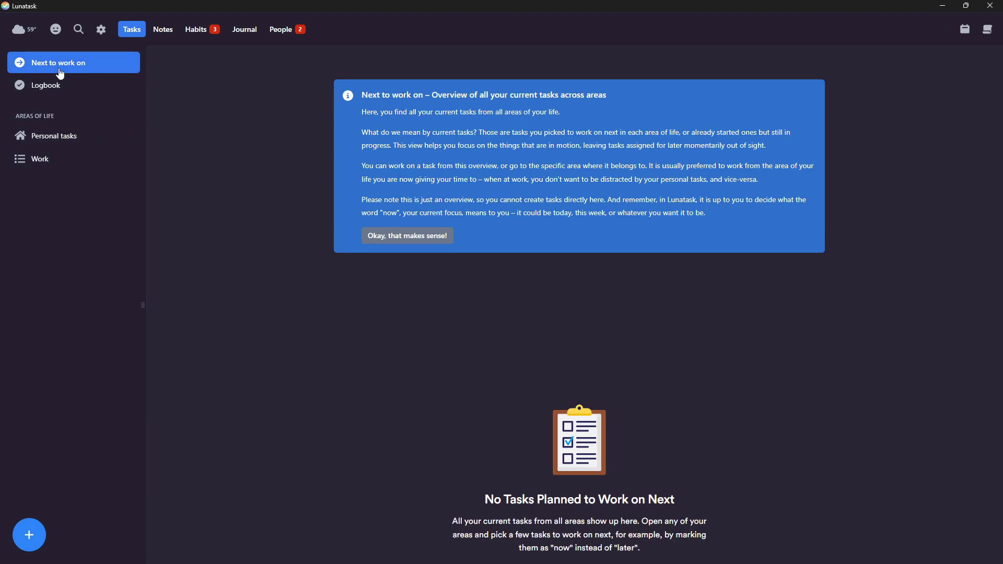
pyautogui.click(422, 236)
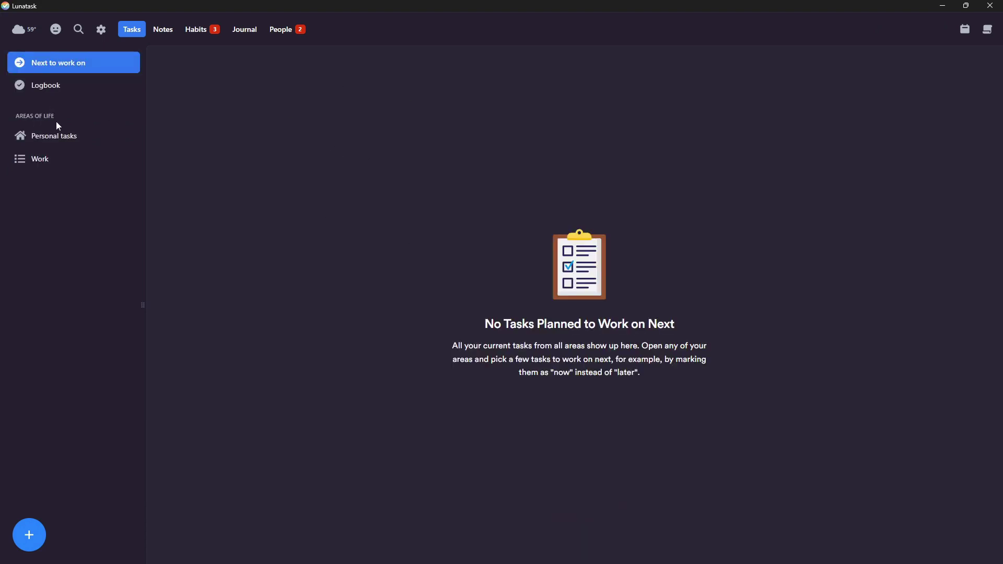
pyautogui.click(57, 137)
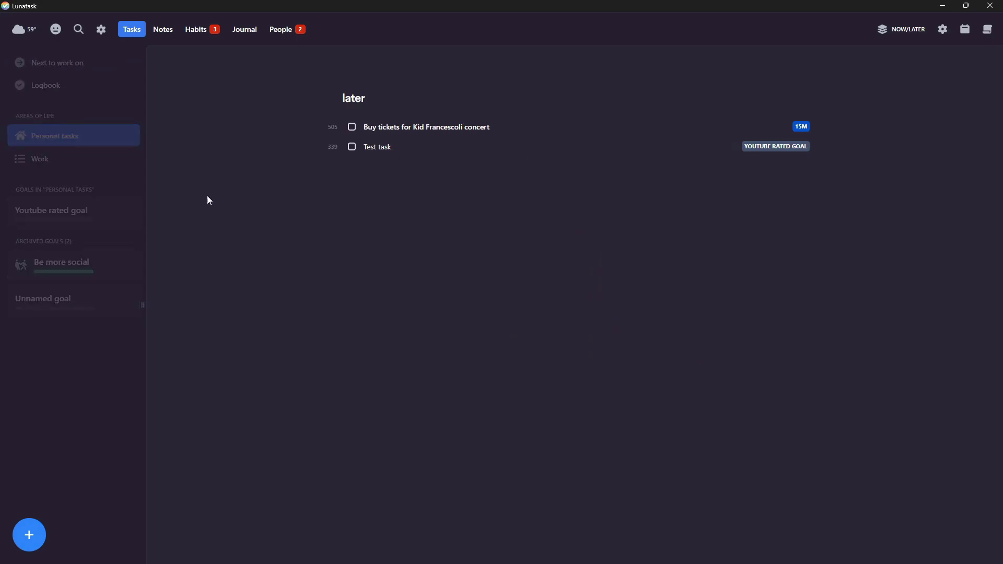
pyautogui.click(63, 159)
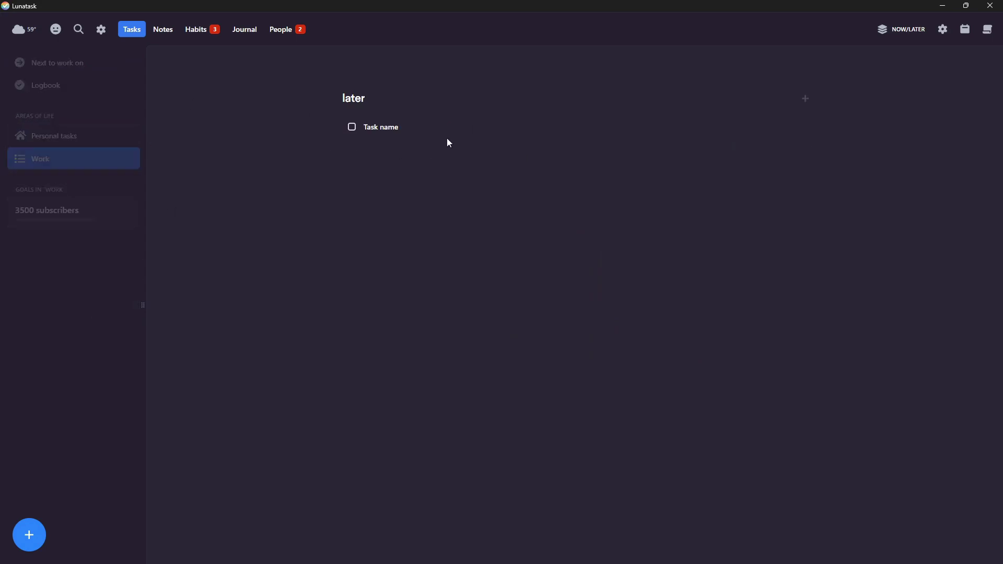
pyautogui.click(385, 129)
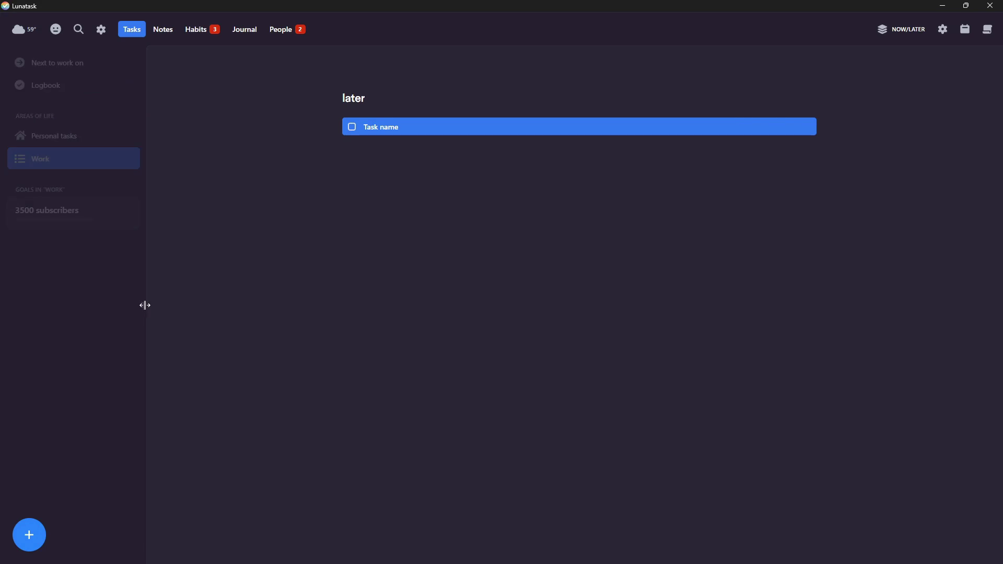
pyautogui.moveTo(145, 305)
pyautogui.mouseDown()
pyautogui.moveTo(143, 315)
pyautogui.moveTo(67, 315)
pyautogui.moveTo(229, 305)
pyautogui.moveTo(111, 311)
pyautogui.moveTo(129, 311)
pyautogui.mouseUp()
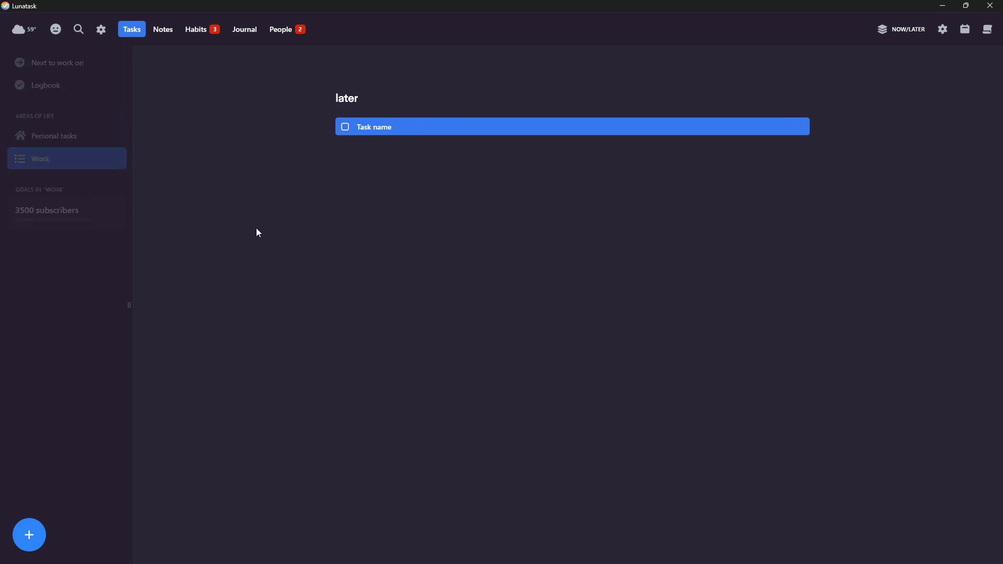
# Step: Cycle the Work area through Kanban and Plan Your Week, settling on Priority List
pyautogui.click(909, 29)
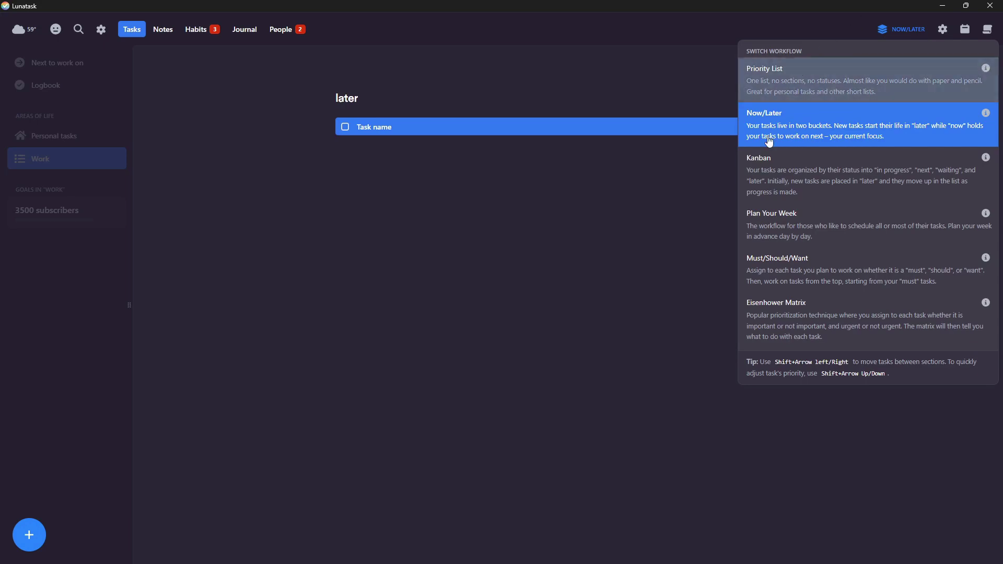
pyautogui.click(793, 184)
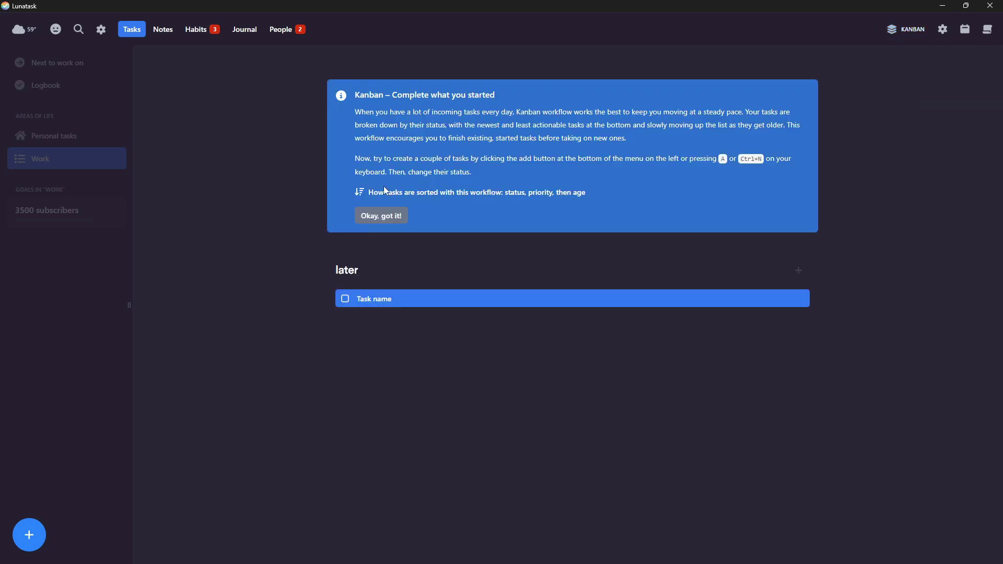
pyautogui.click(387, 215)
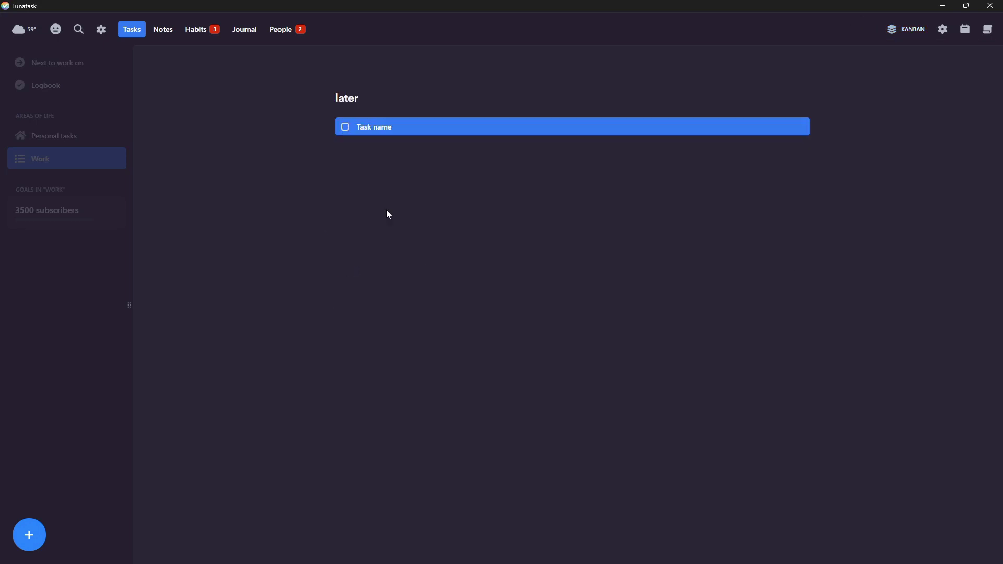
pyautogui.click(923, 31)
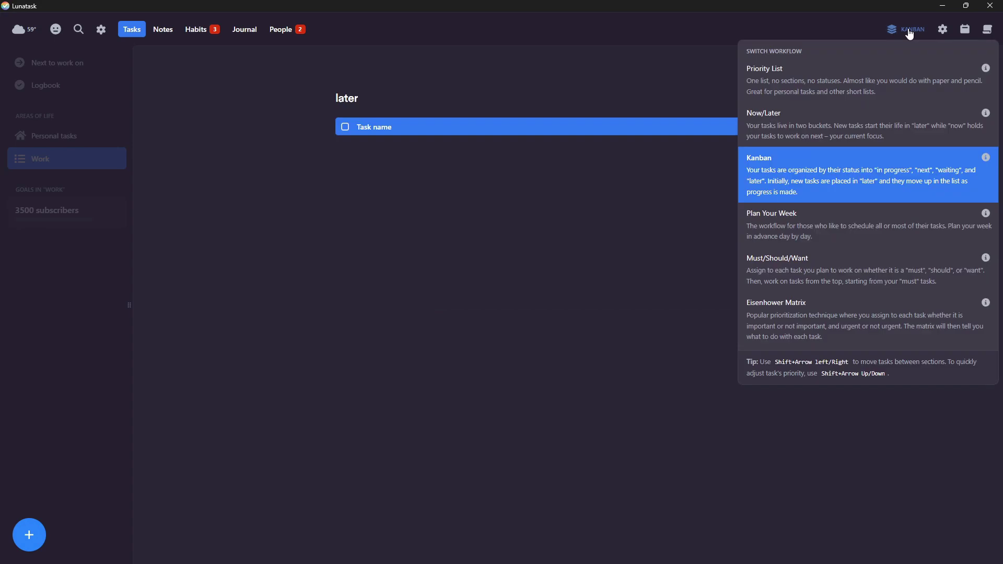
pyautogui.click(825, 226)
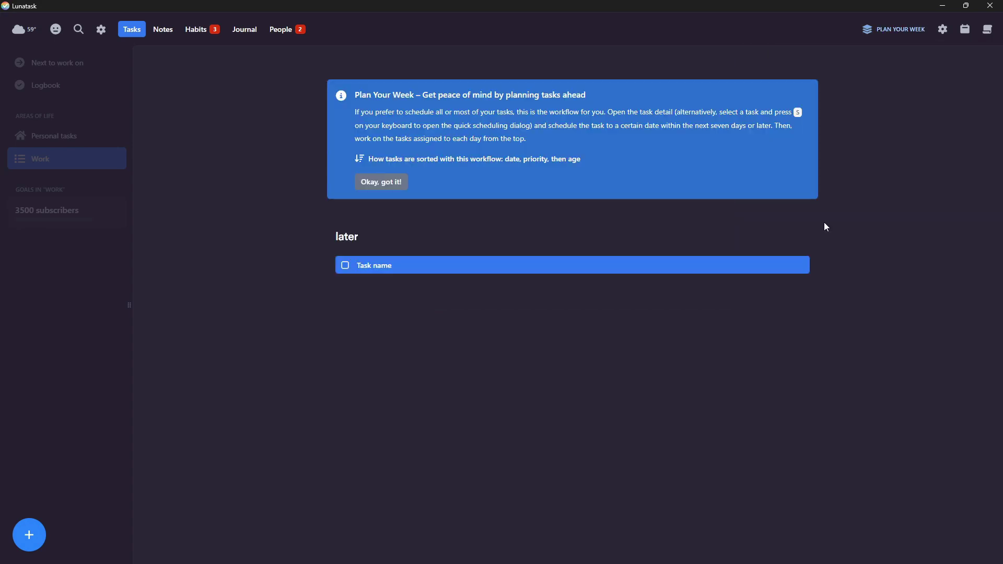
pyautogui.click(388, 188)
pyautogui.click(887, 31)
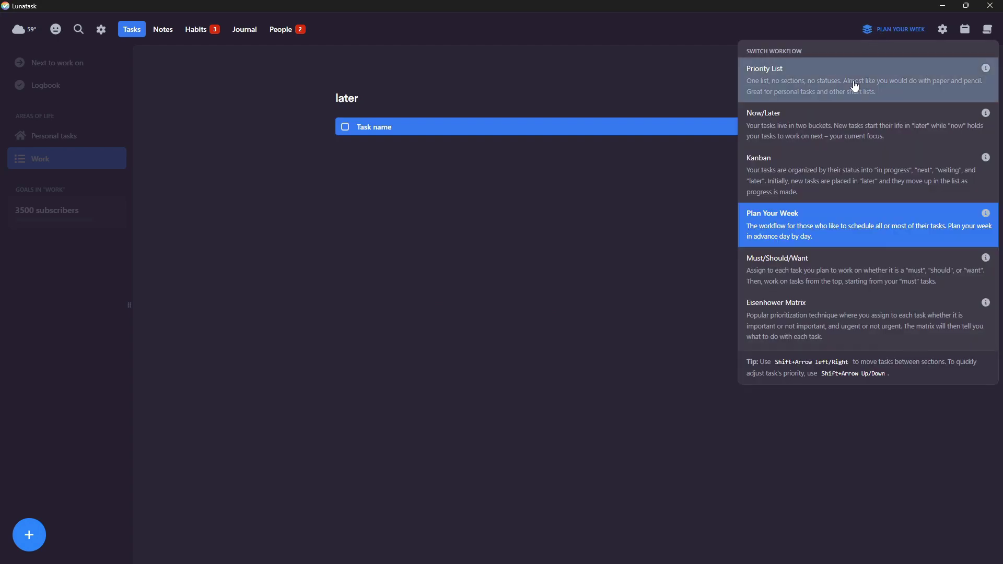
pyautogui.click(853, 82)
pyautogui.click(377, 180)
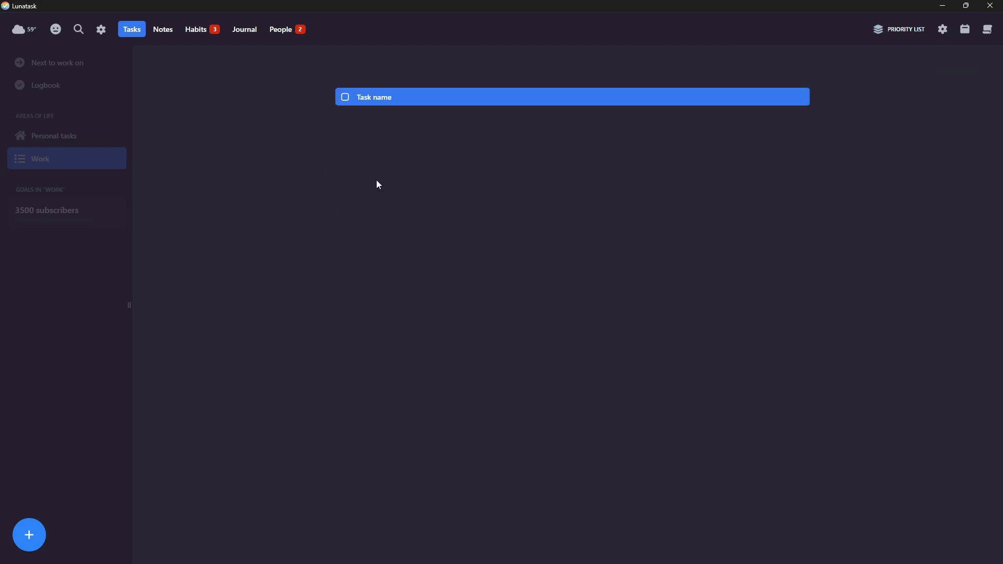
pyautogui.click(921, 30)
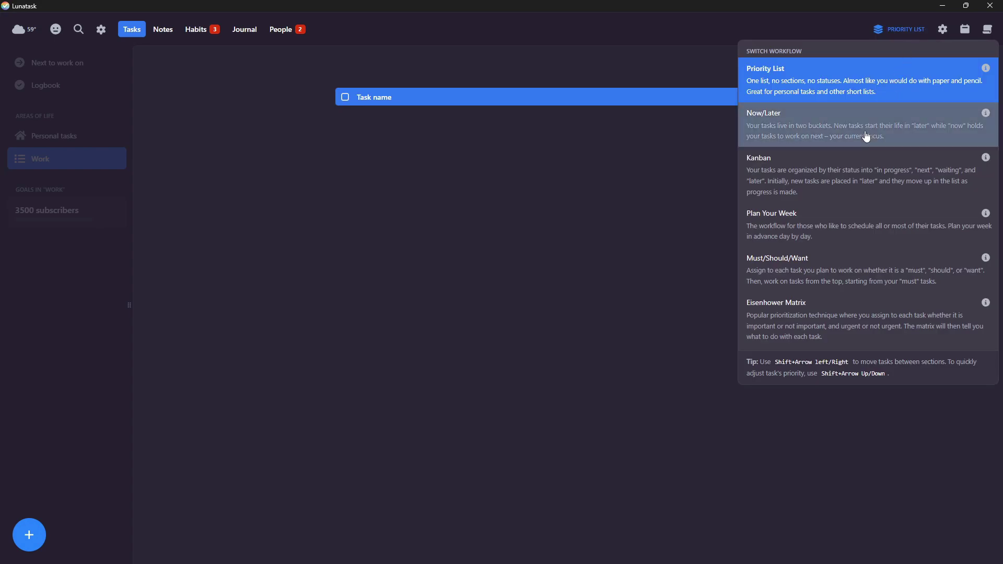
pyautogui.click(608, 237)
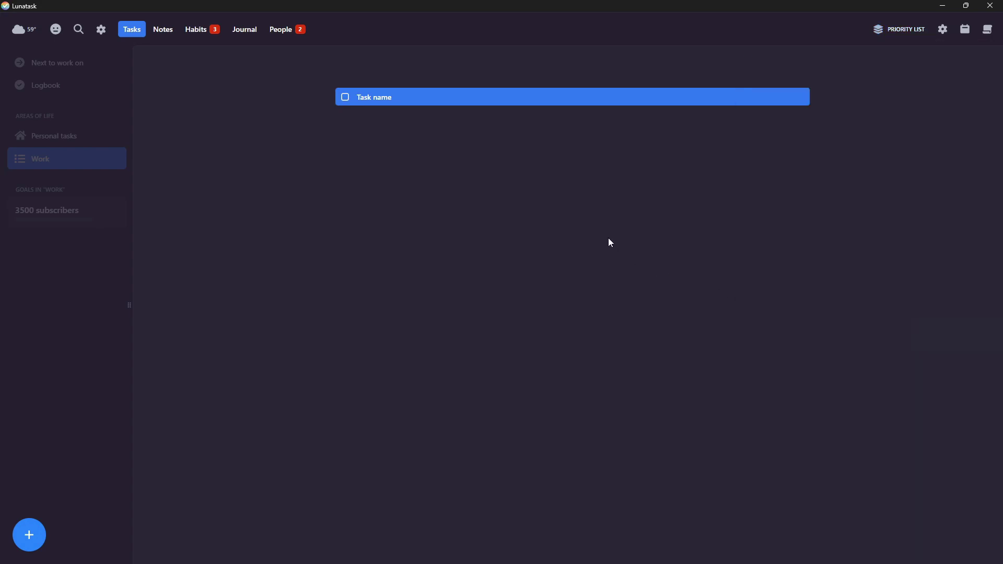
# Step: In Personal tasks, try the Kanban and then the Priority List workflow
pyautogui.click(61, 140)
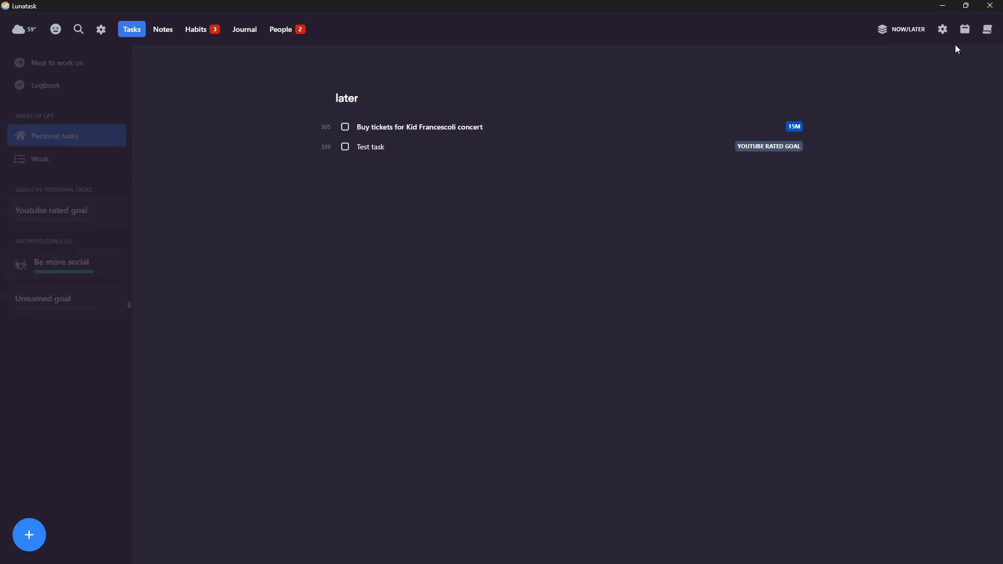
pyautogui.click(901, 29)
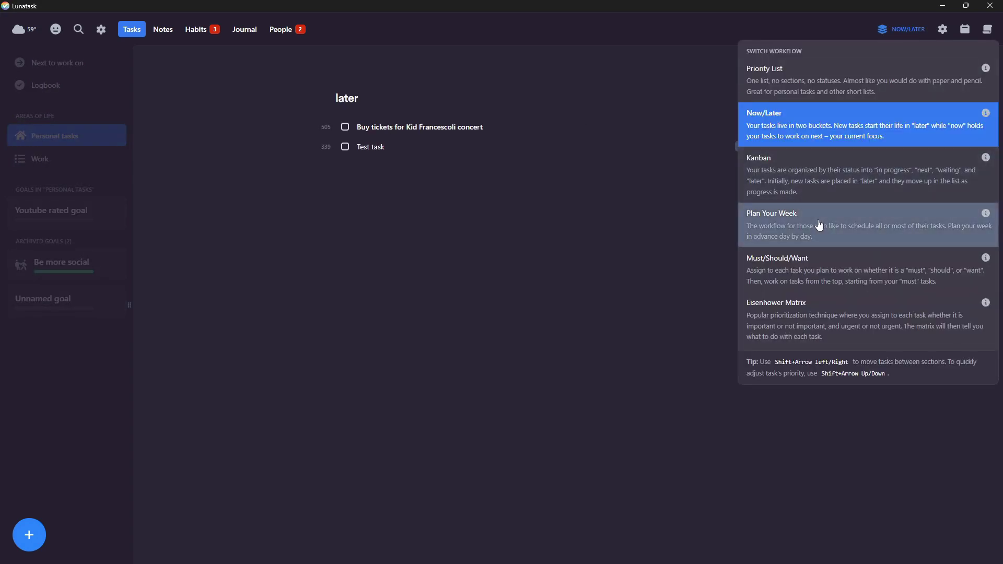
pyautogui.click(792, 176)
pyautogui.click(907, 30)
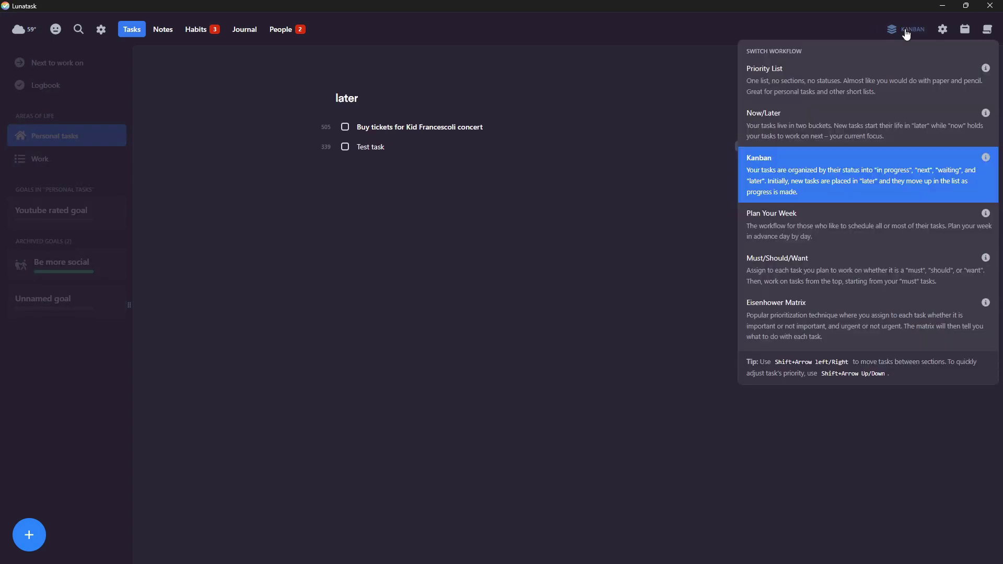
pyautogui.click(857, 85)
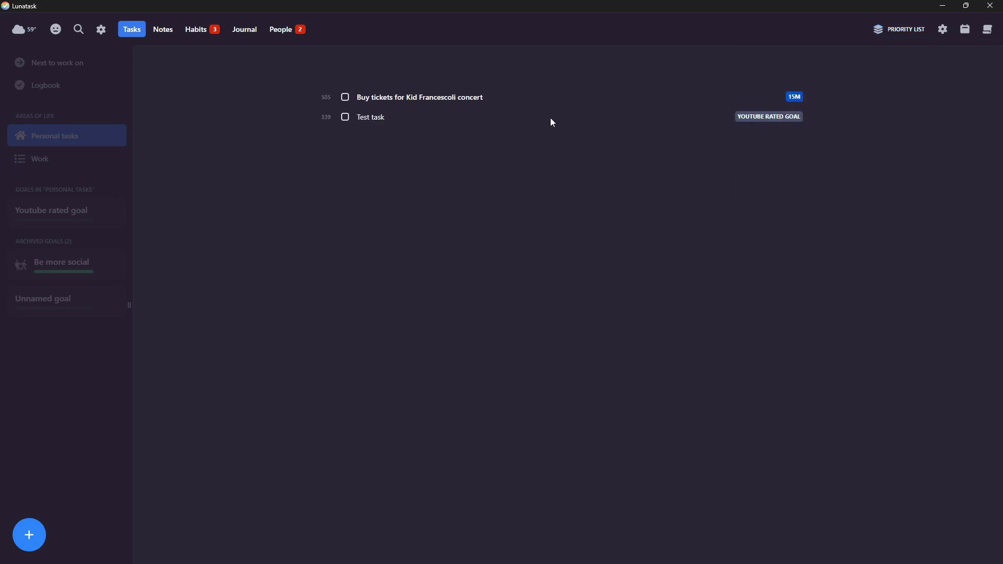
pyautogui.click(894, 29)
# Step: Return Personal tasks to Kanban and mark 'Test task' as done
pyautogui.click(851, 193)
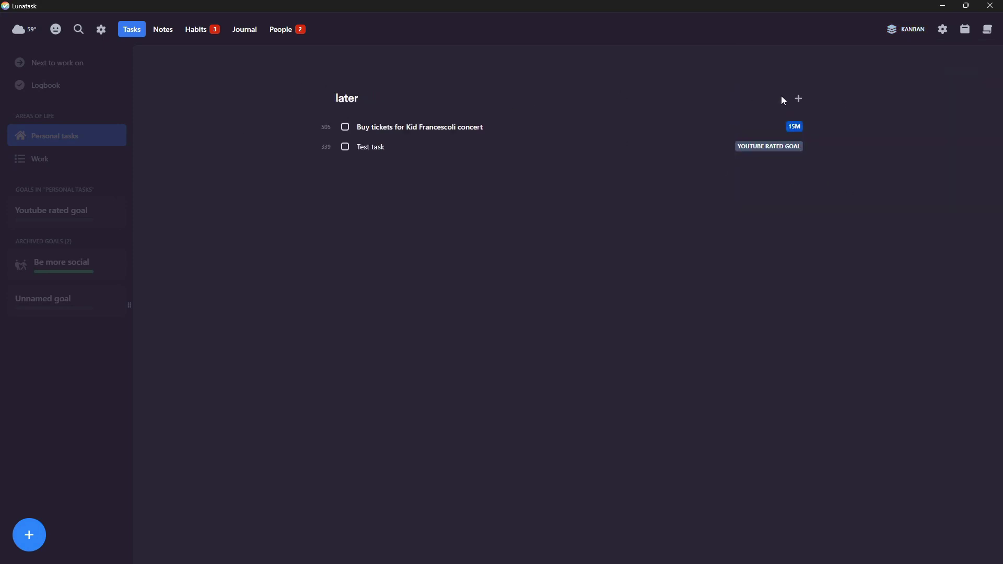
pyautogui.click(799, 98)
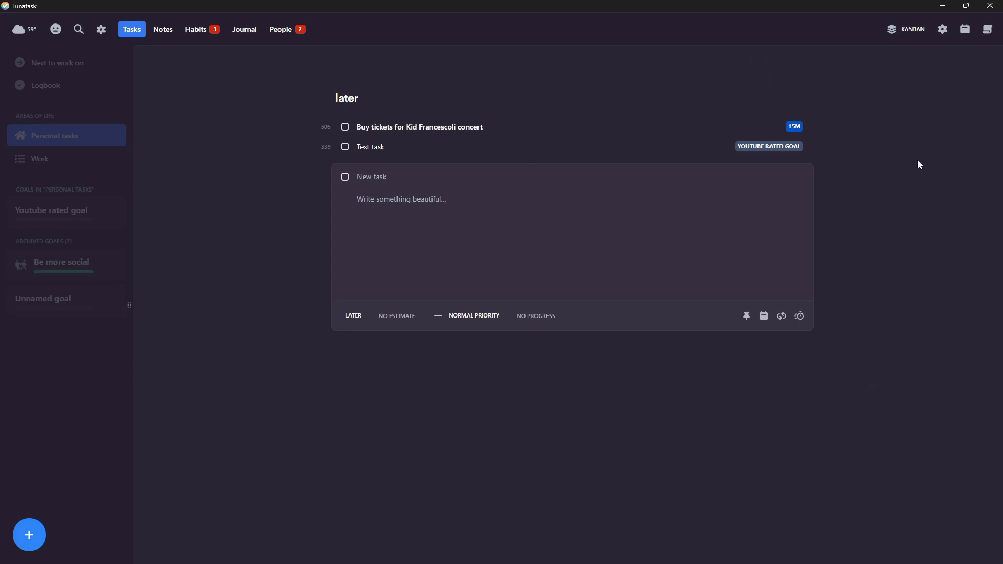
pyautogui.click(877, 240)
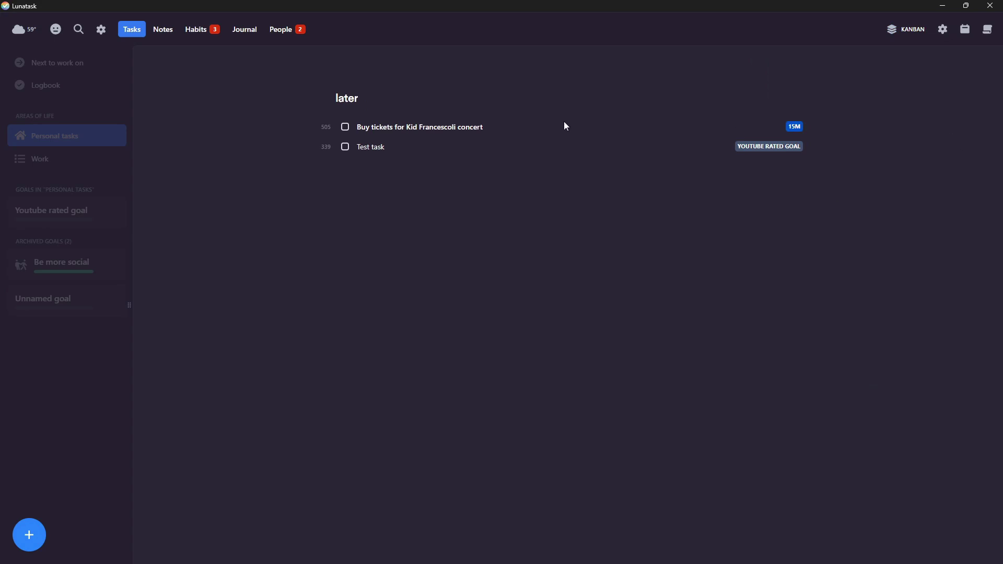
pyautogui.click(369, 148)
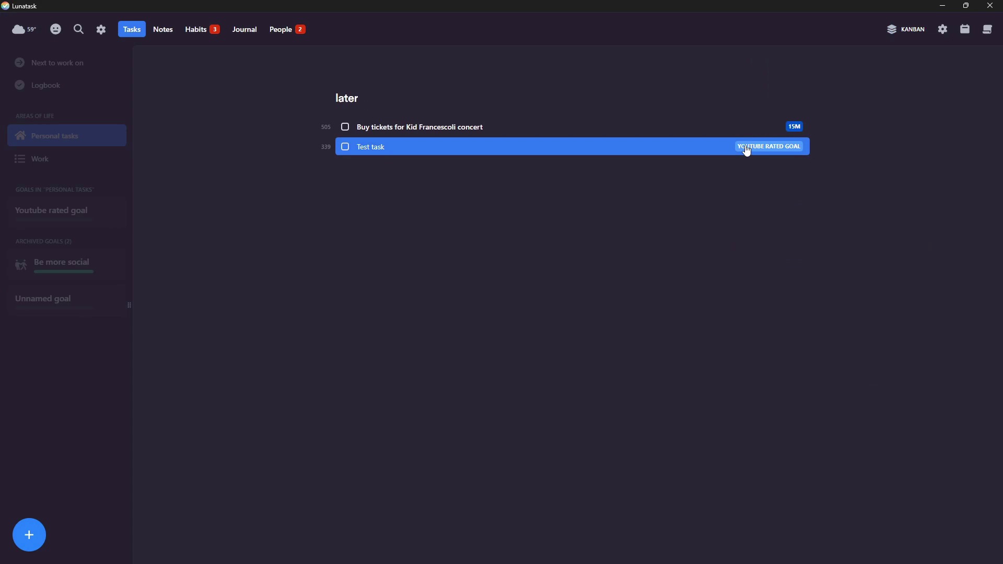
pyautogui.click(346, 146)
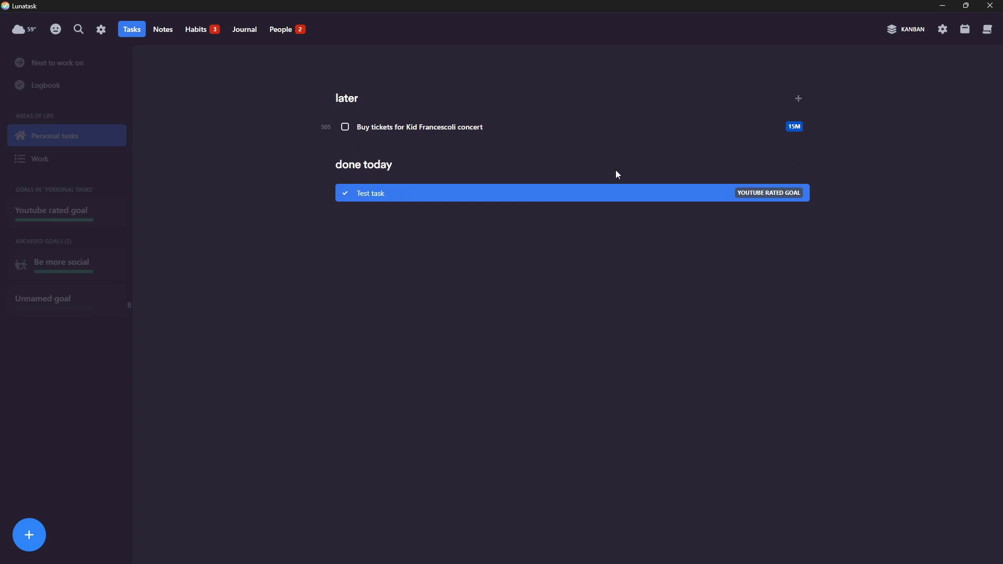
# Step: Add an In progress task titled 'Test' to Personal tasks
pyautogui.click(798, 99)
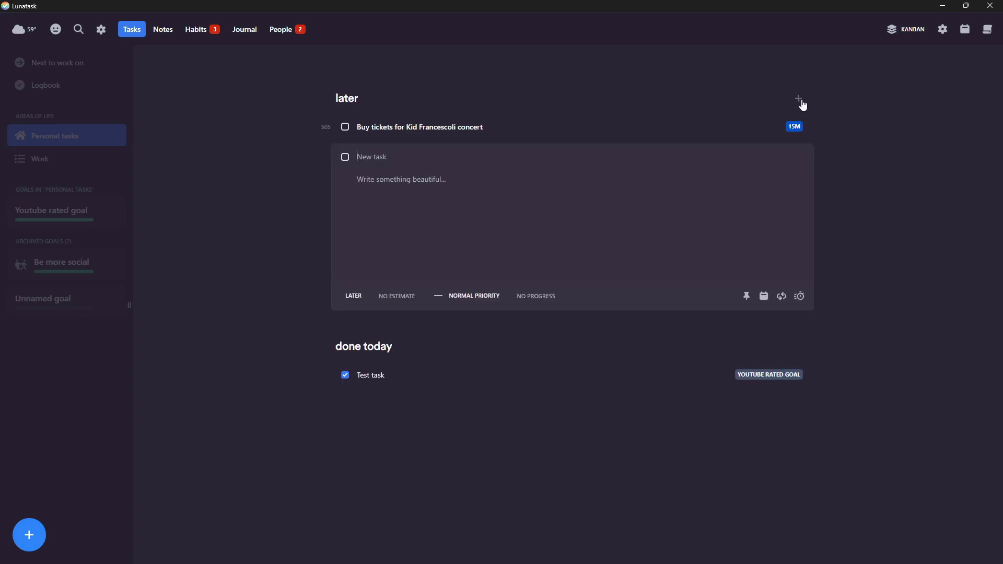
pyautogui.click(353, 296)
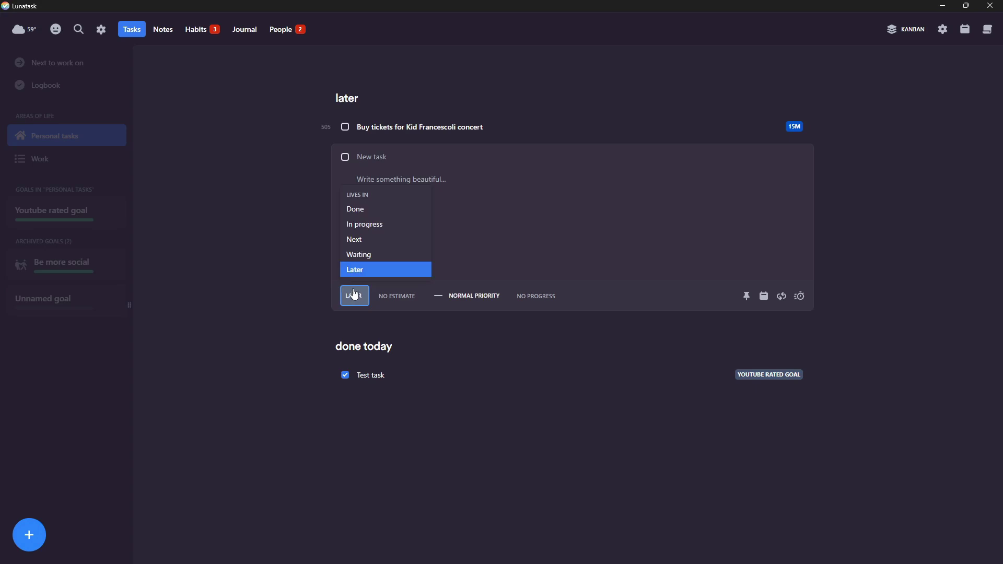
pyautogui.click(369, 225)
pyautogui.write('T')
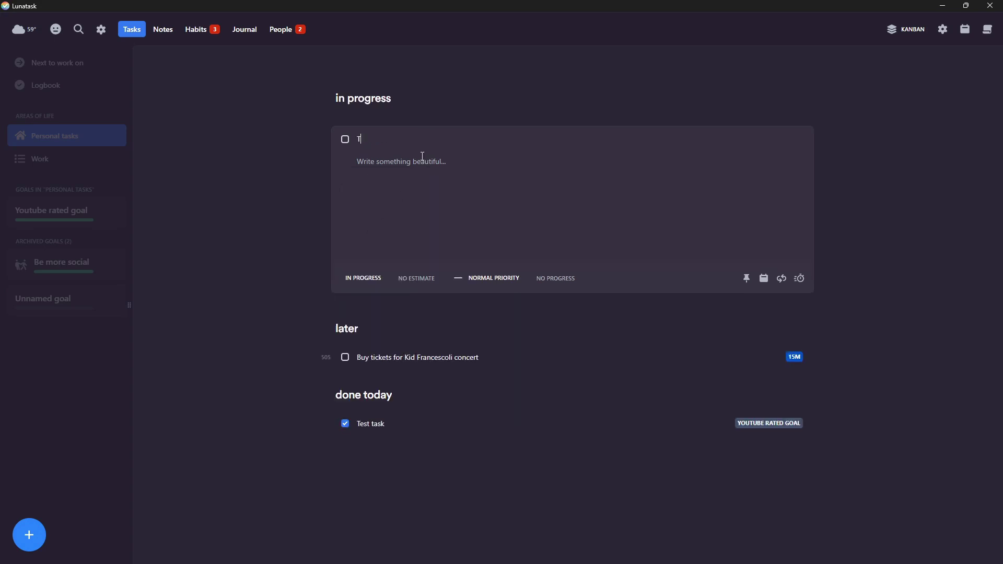
pyautogui.write('est')
pyautogui.press('Escape')
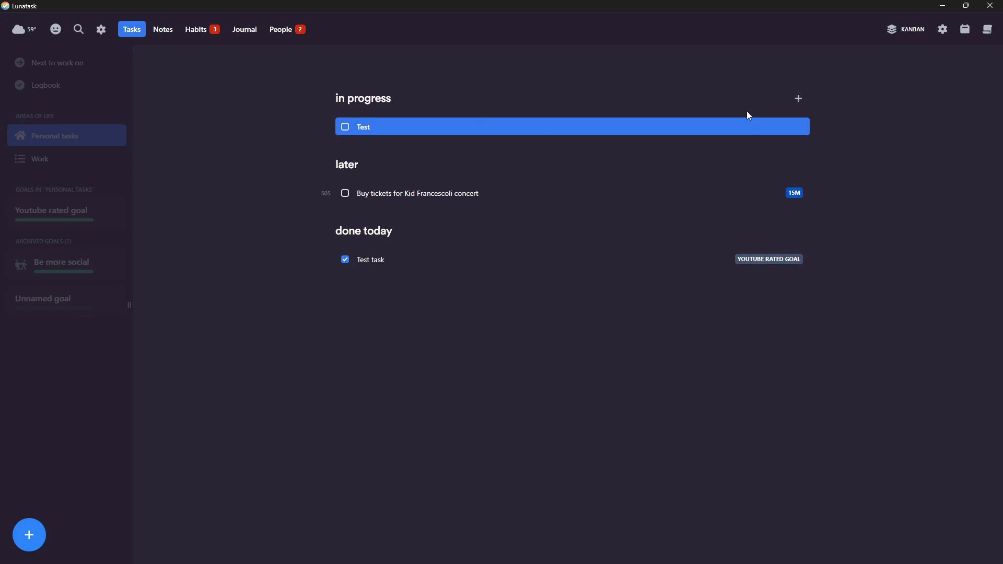
pyautogui.click(891, 29)
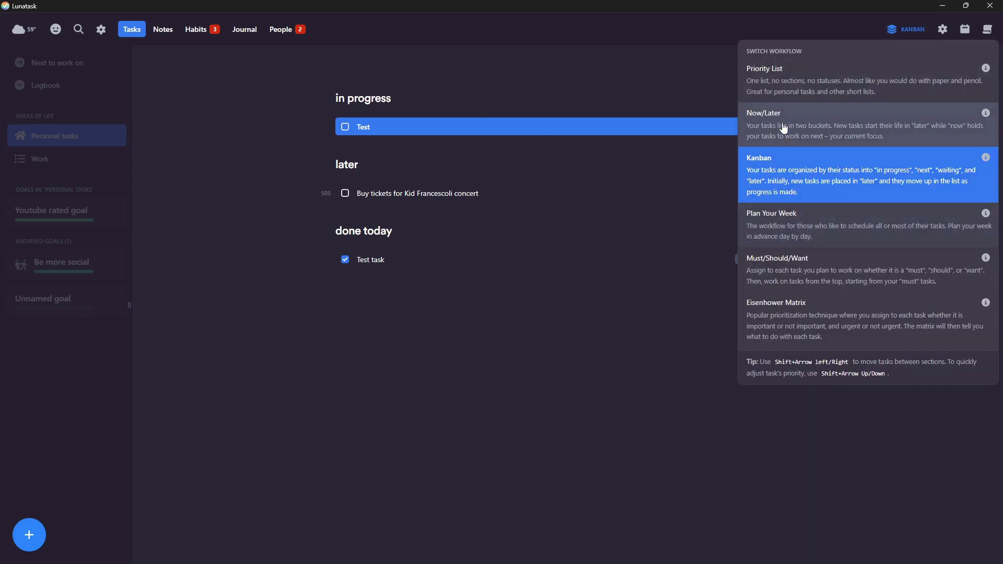
# Step: Switch to Plan Your Week, add a task 'Tes' due tomorrow, and check it off
pyautogui.click(768, 237)
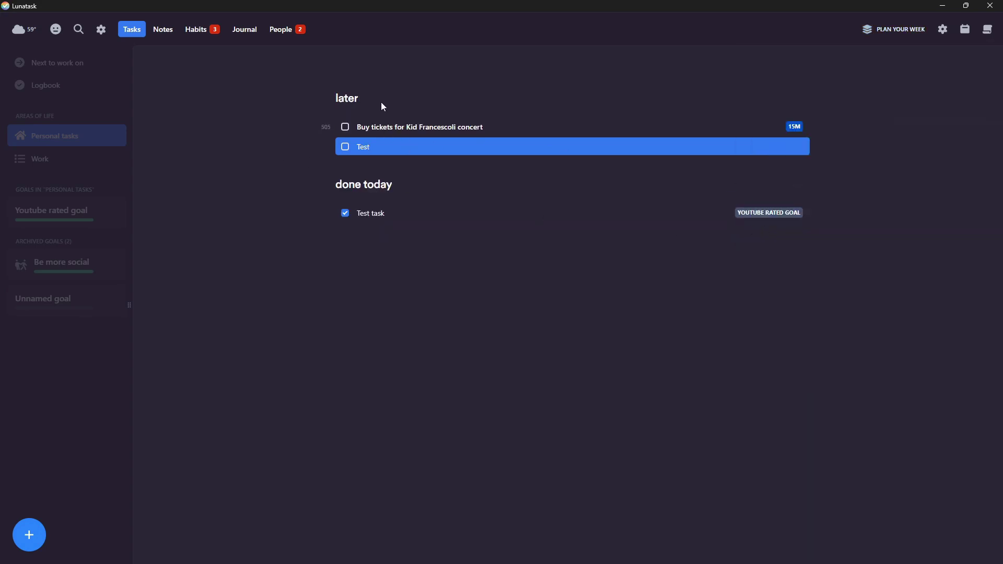
pyautogui.click(799, 100)
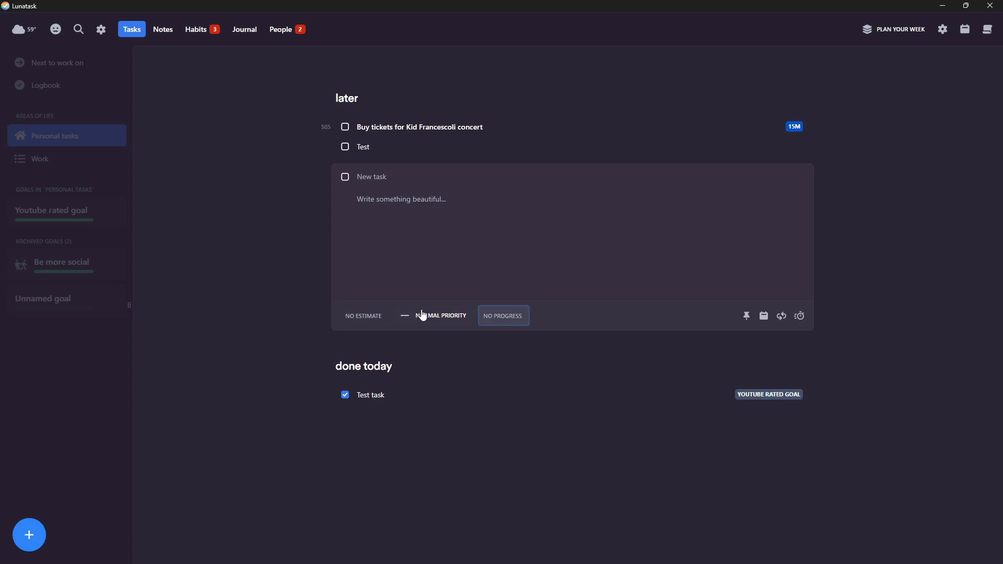
pyautogui.click(762, 318)
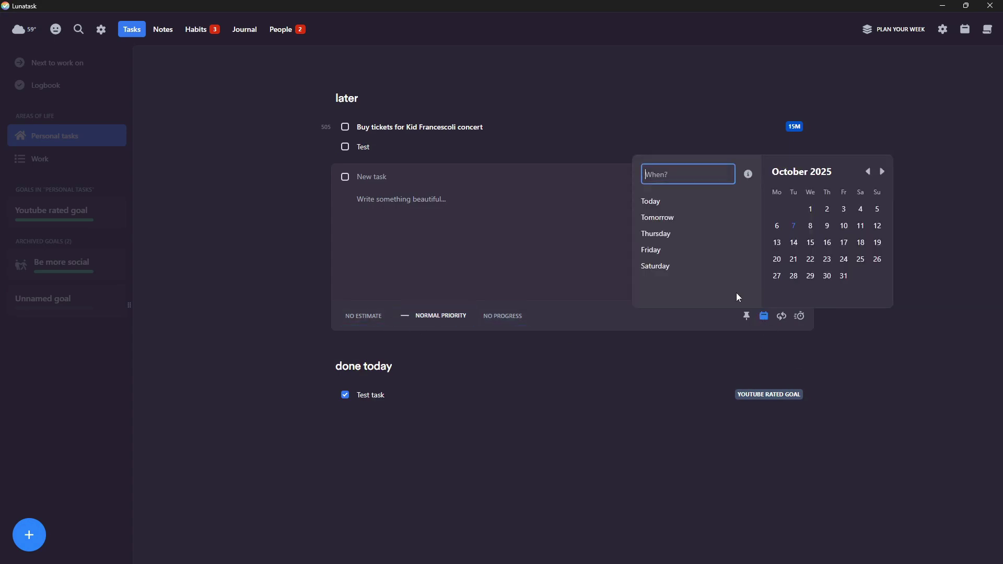
pyautogui.click(817, 228)
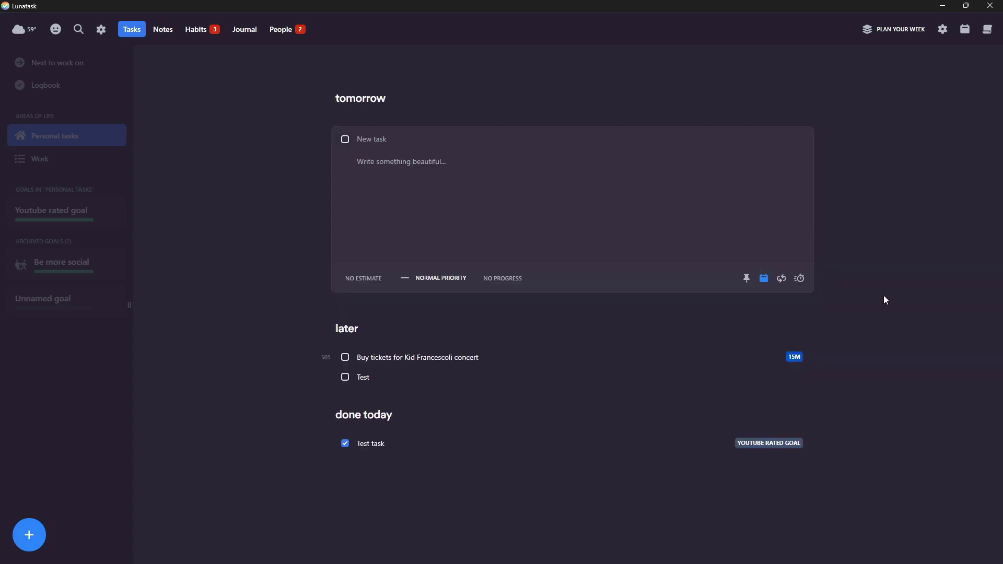
pyautogui.write('Tes')
pyautogui.press('Escape')
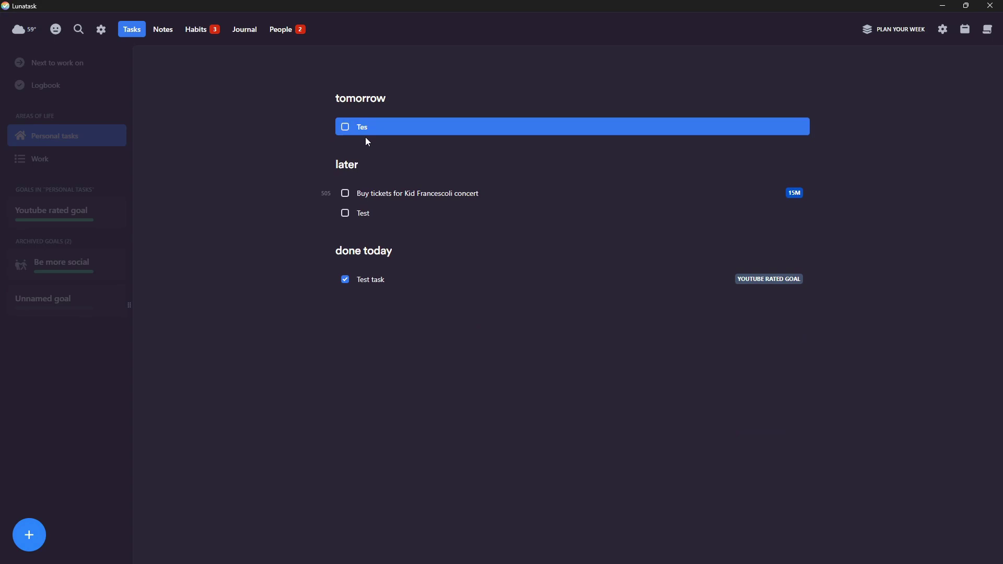
pyautogui.click(345, 127)
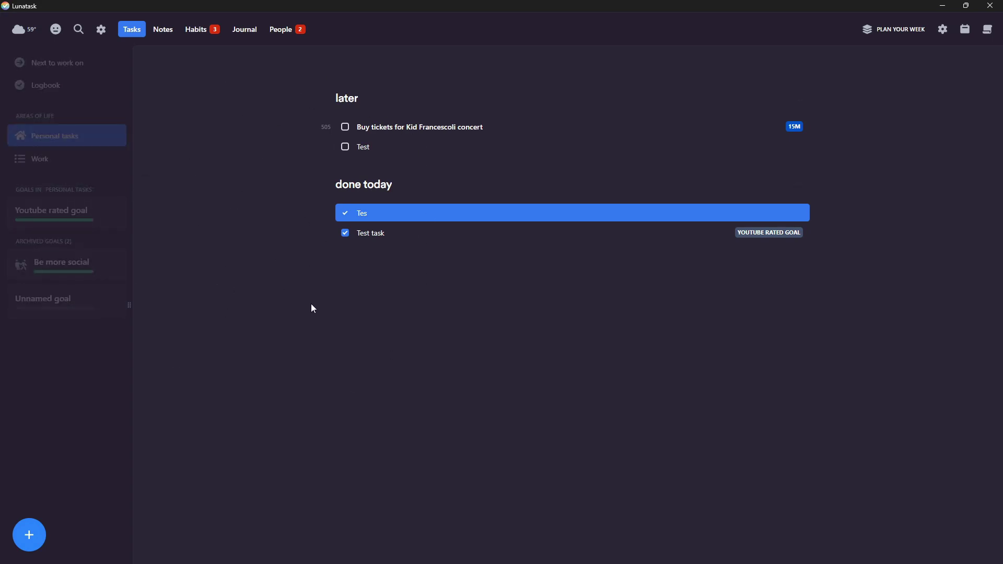
# Step: In Welcome to notes, add a 'tes' checklist line and check off Action point 2
pyautogui.click(161, 32)
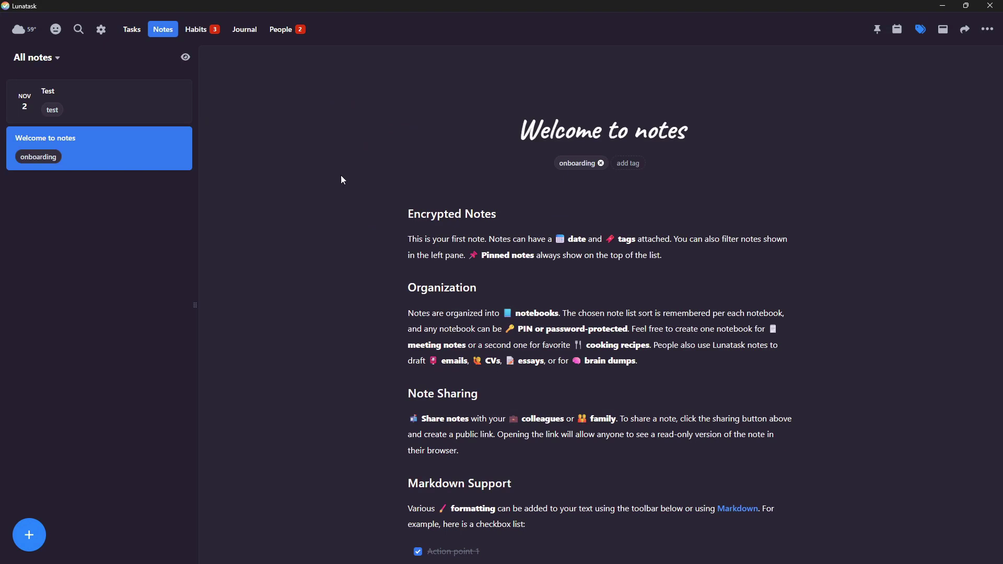
pyautogui.scroll(-1, 417, 172)
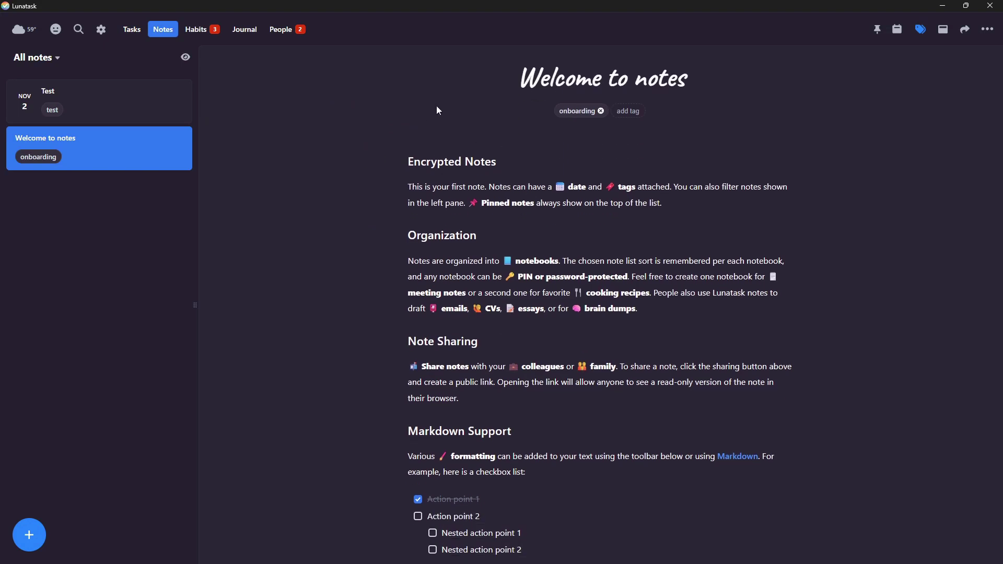
pyautogui.scroll(-3, 537, 181)
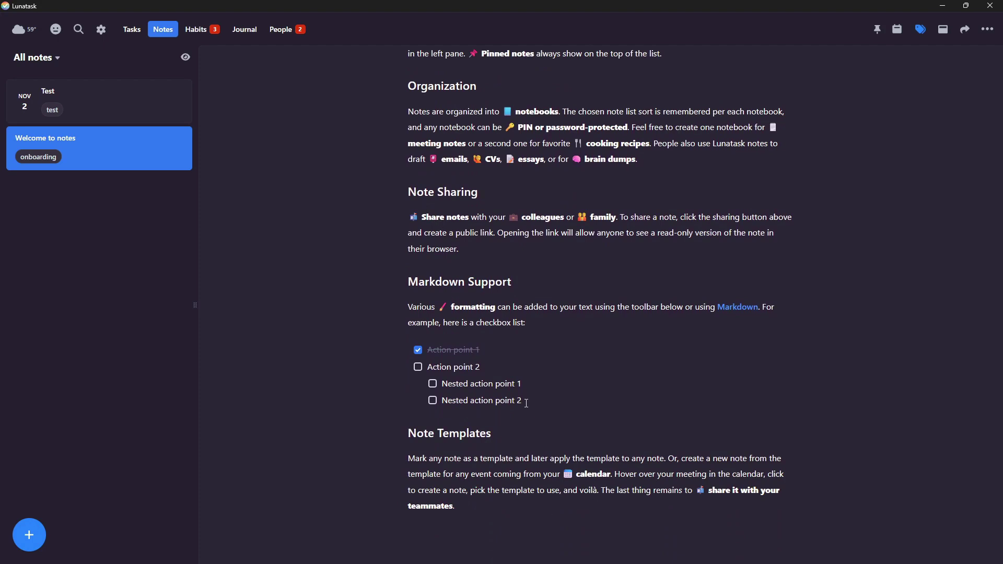
pyautogui.scroll(1, 526, 403)
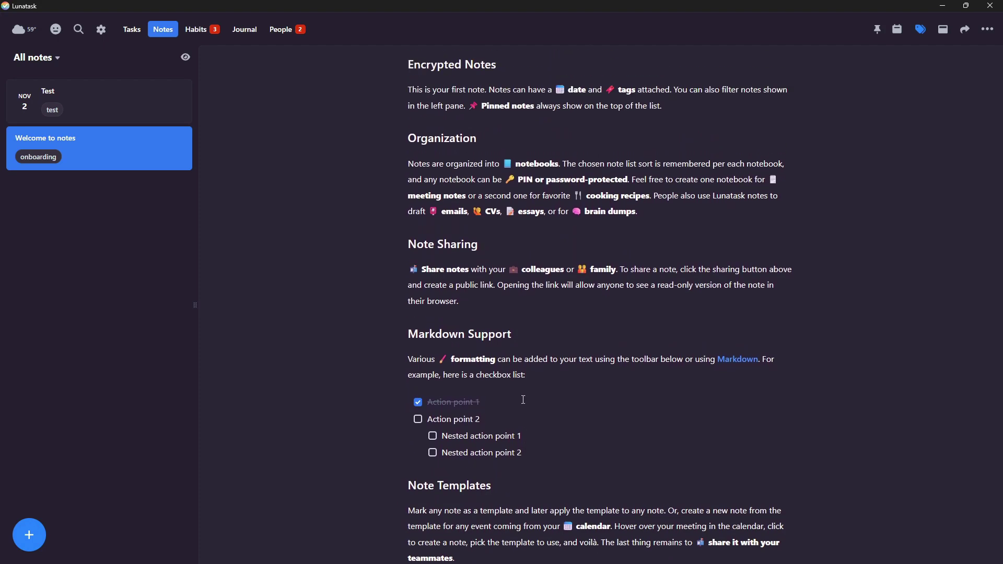
pyautogui.click(554, 457)
pyautogui.press('Return')
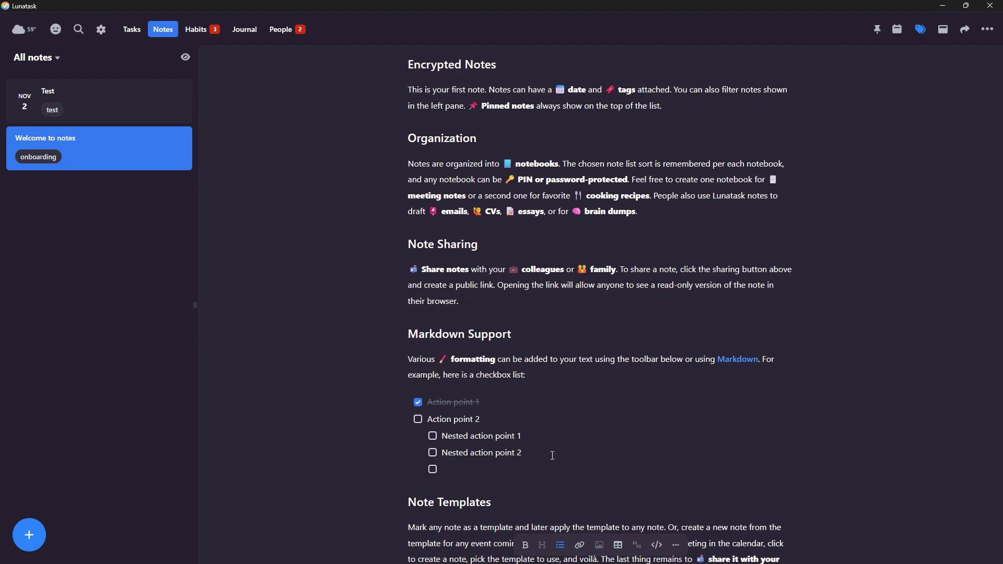
pyautogui.write('test')
pyautogui.click(418, 420)
pyautogui.scroll(3, 303, 206)
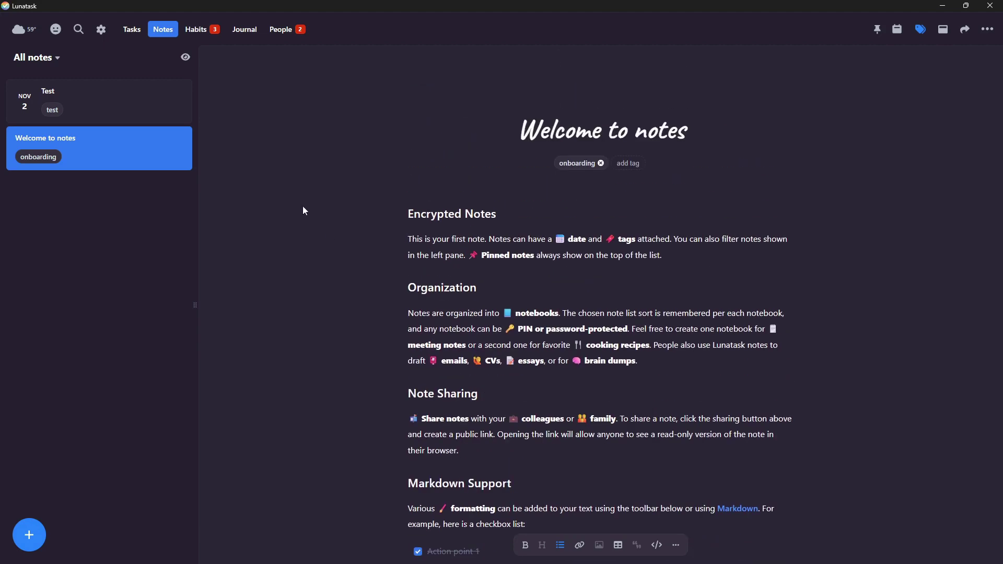
# Step: Open the Test note, type a trial '[] kds' checklist item, then delete it
pyautogui.click(90, 98)
pyautogui.click(550, 218)
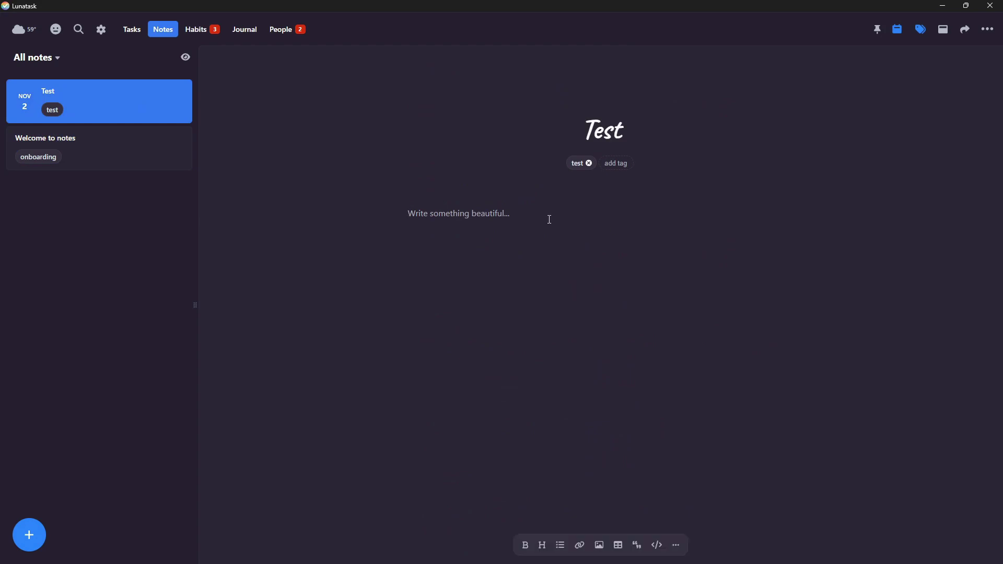
pyautogui.write('[] kds')
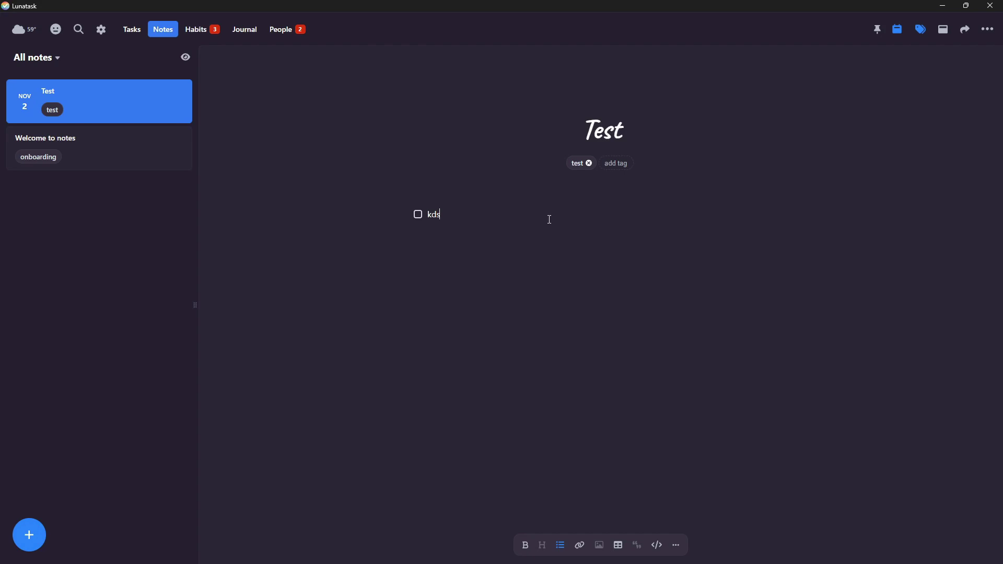
pyautogui.press('BackSpace')
pyautogui.press('BackSpace')
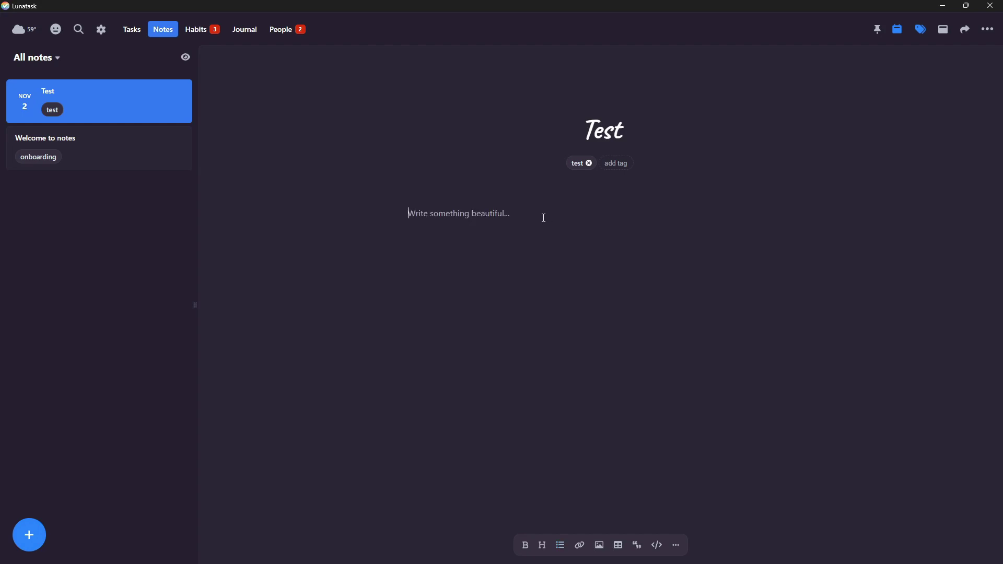
pyautogui.click(50, 61)
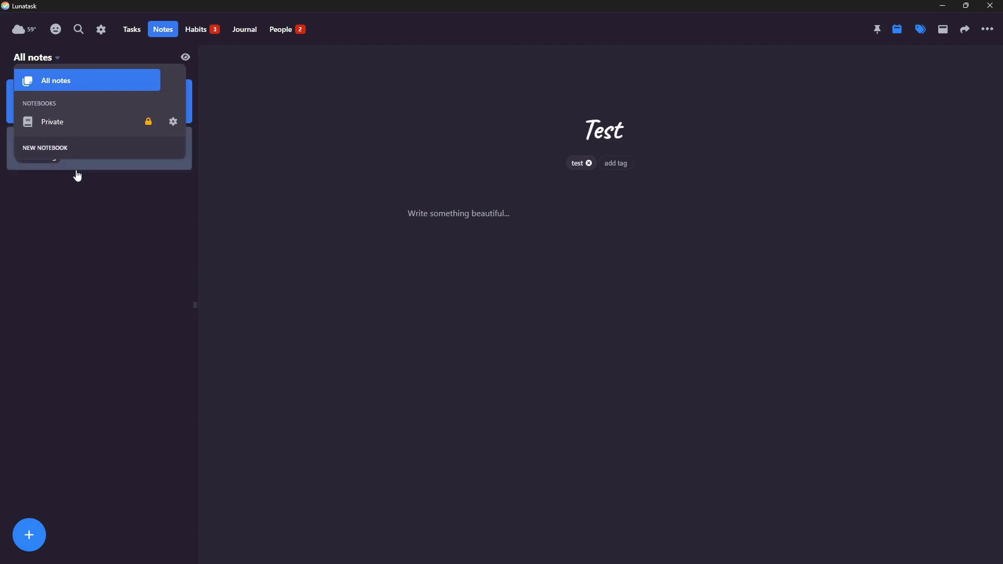
# Step: Create a new notebook named Resources with a briefcase icon
pyautogui.click(463, 249)
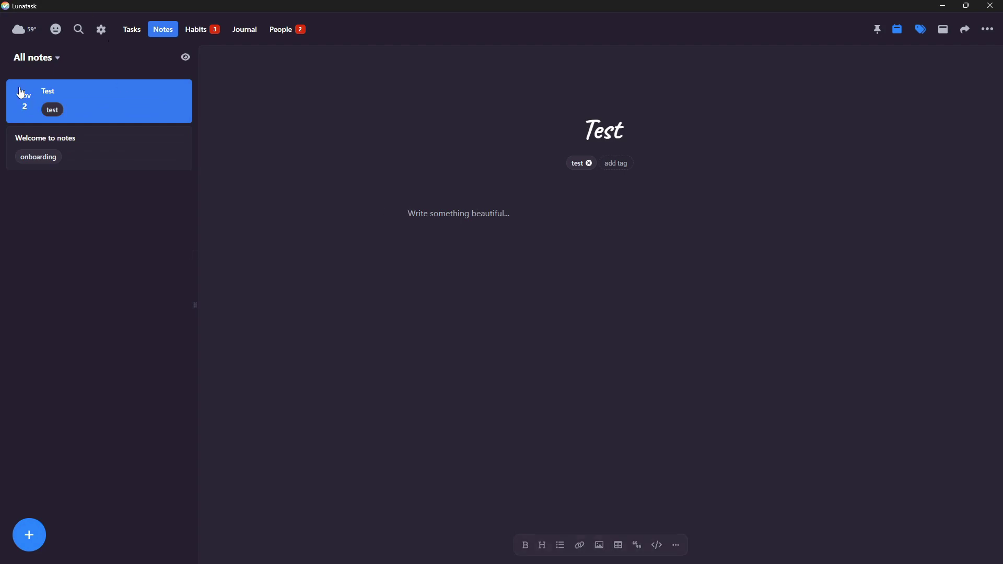
pyautogui.click(33, 59)
pyautogui.click(55, 148)
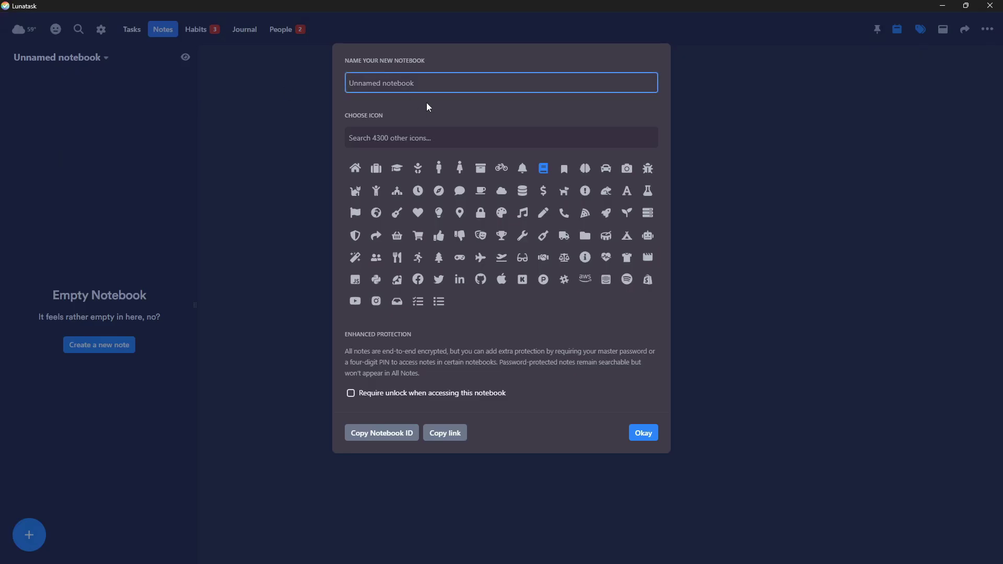
pyautogui.write('Resources')
pyautogui.click(377, 168)
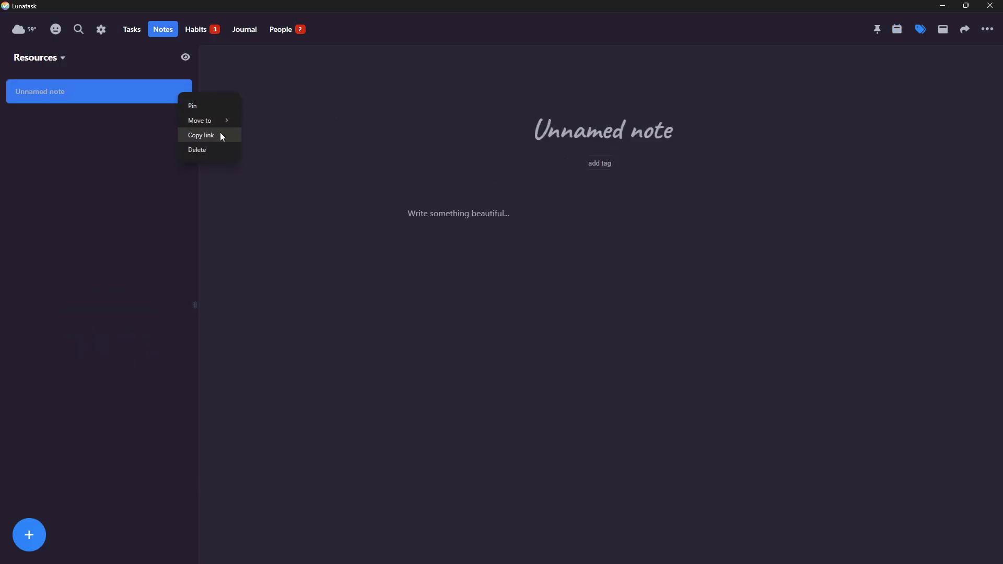
# Step: Add a note titled 'Test' to the Resources notebook
pyautogui.moveTo(223, 122)
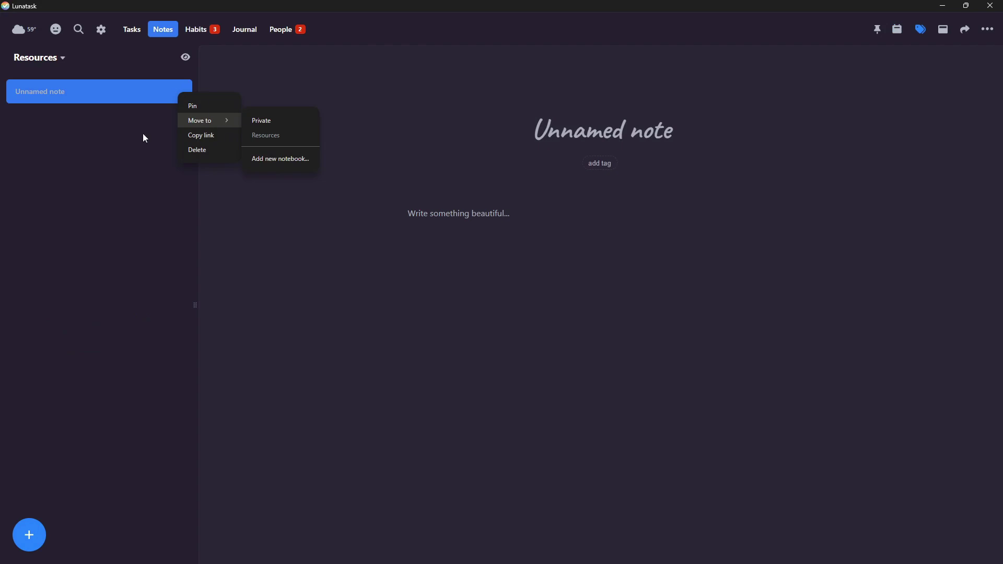
pyautogui.click(608, 125)
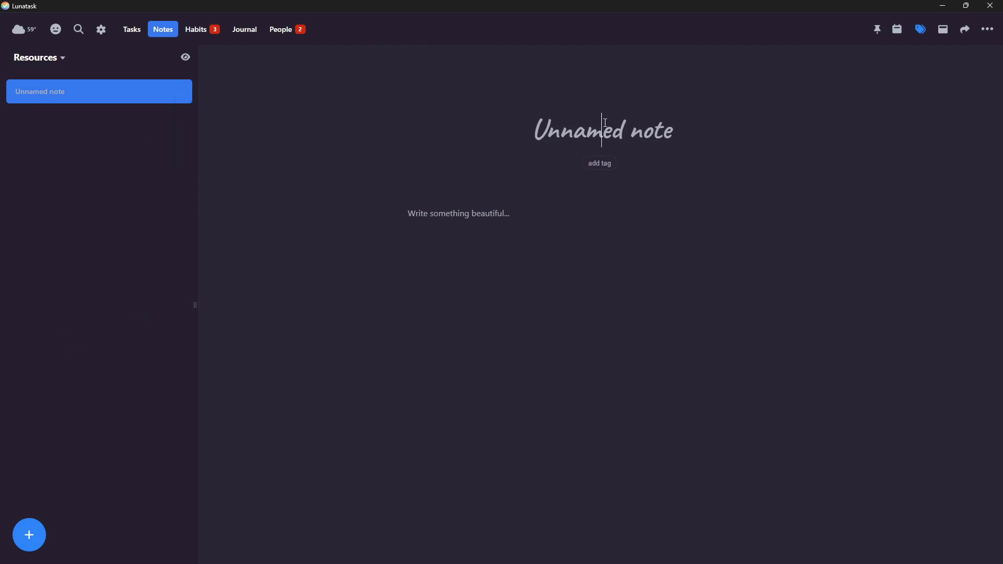
pyautogui.write('Test')
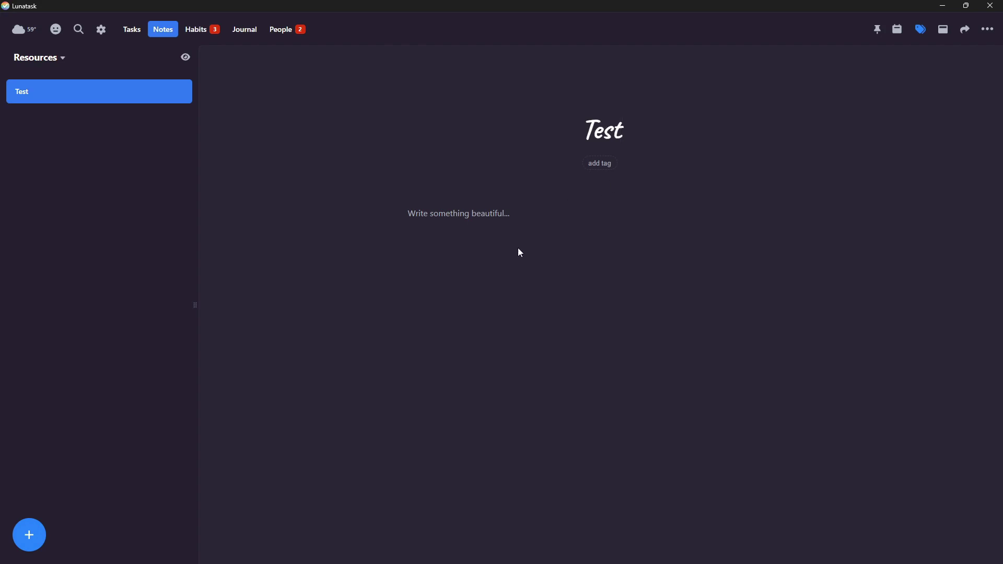
pyautogui.click(491, 209)
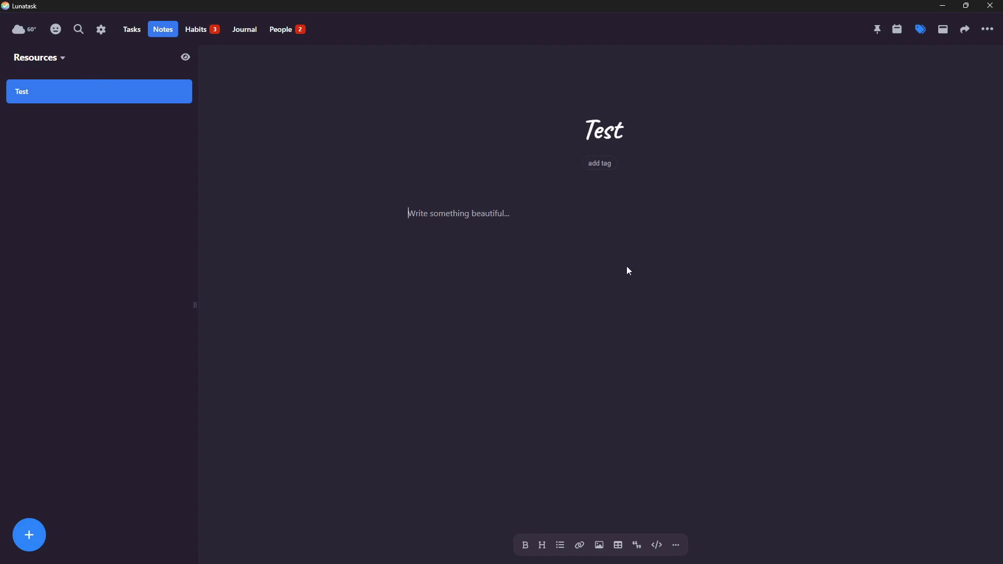
# Step: Tag the Test note with 'test' and check its date picker without setting a date
pyautogui.click(591, 165)
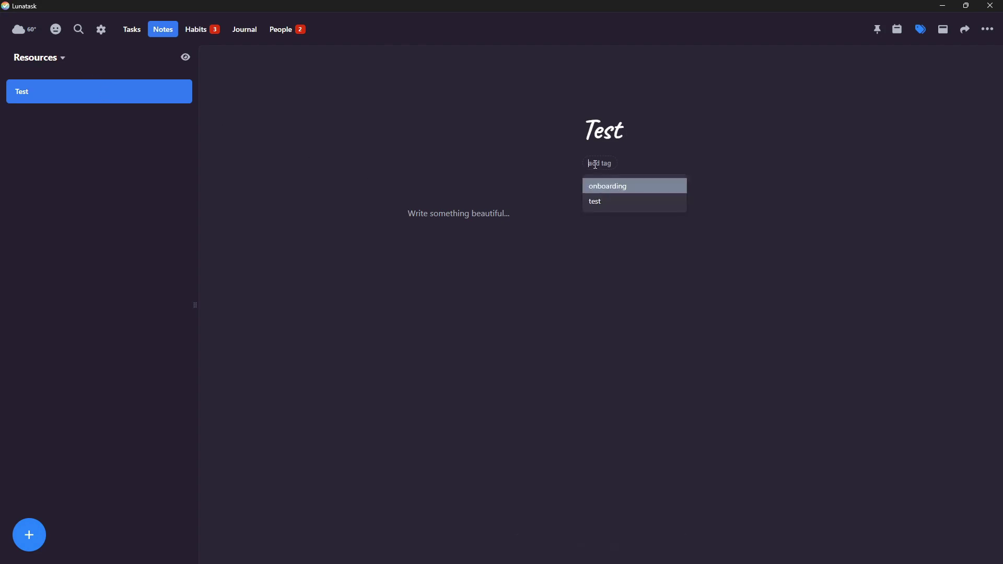
pyautogui.click(608, 203)
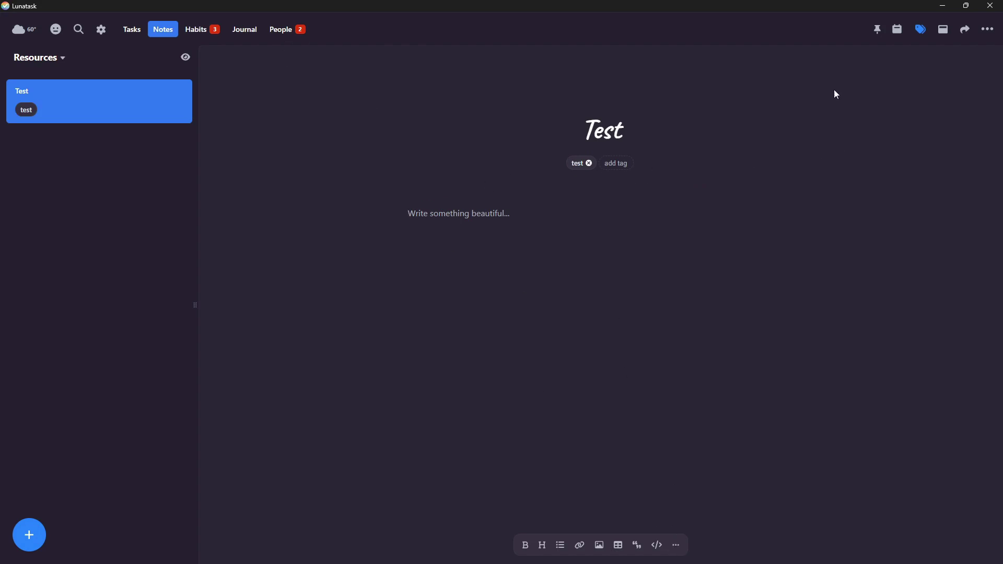
pyautogui.click(901, 31)
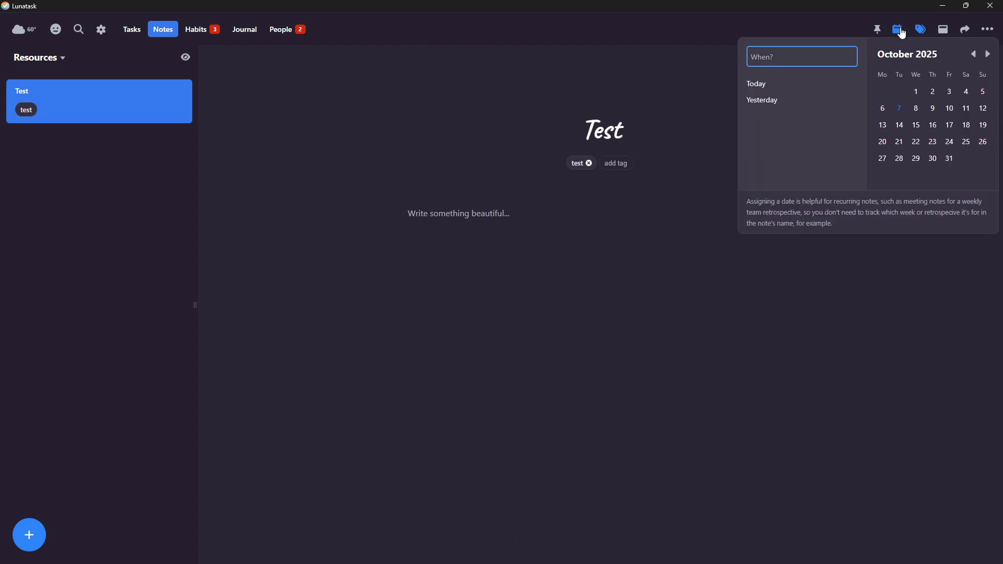
pyautogui.click(899, 30)
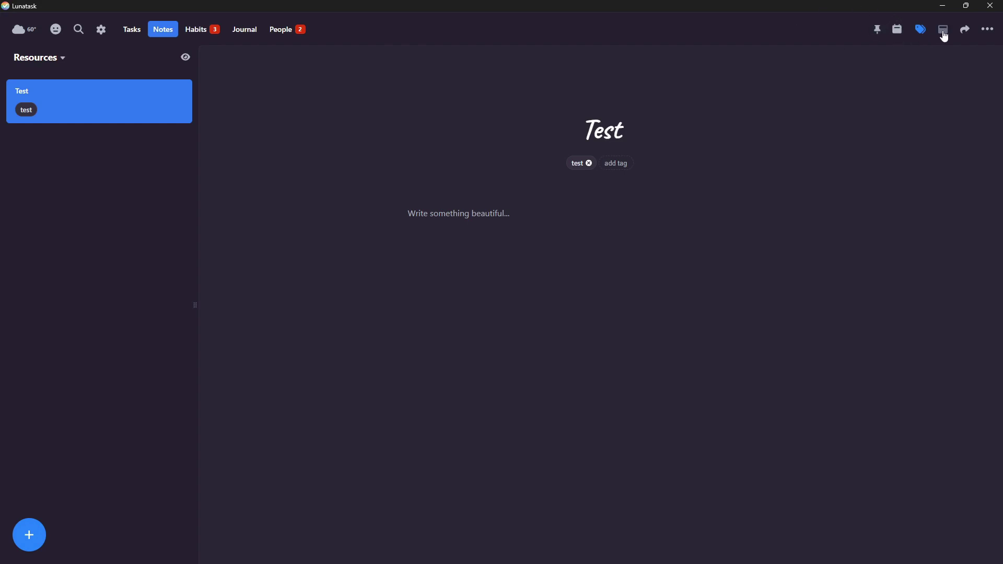
# Step: Review the note's sharing and export options, then go to the Habits tracker
pyautogui.click(966, 30)
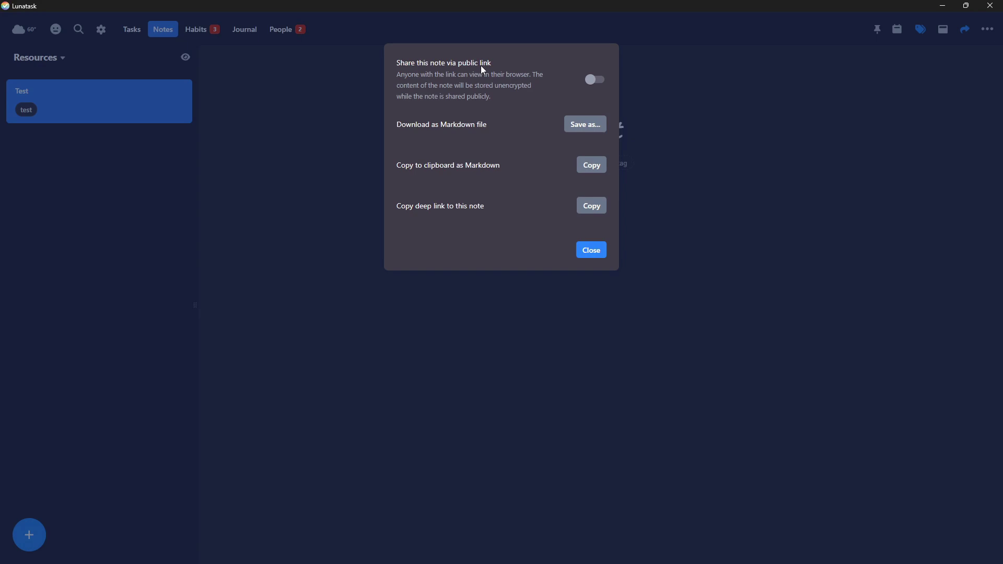
pyautogui.click(753, 166)
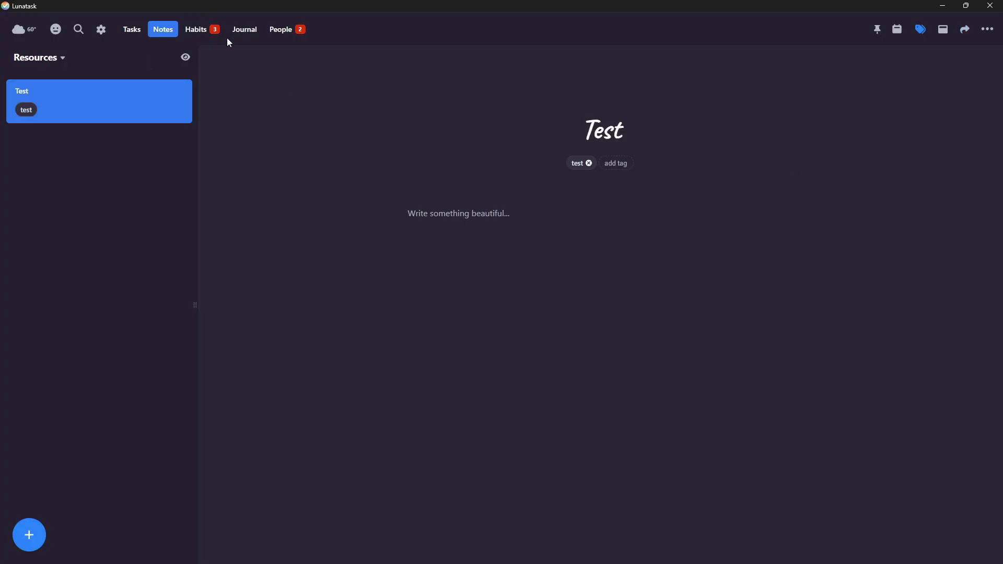
pyautogui.click(205, 30)
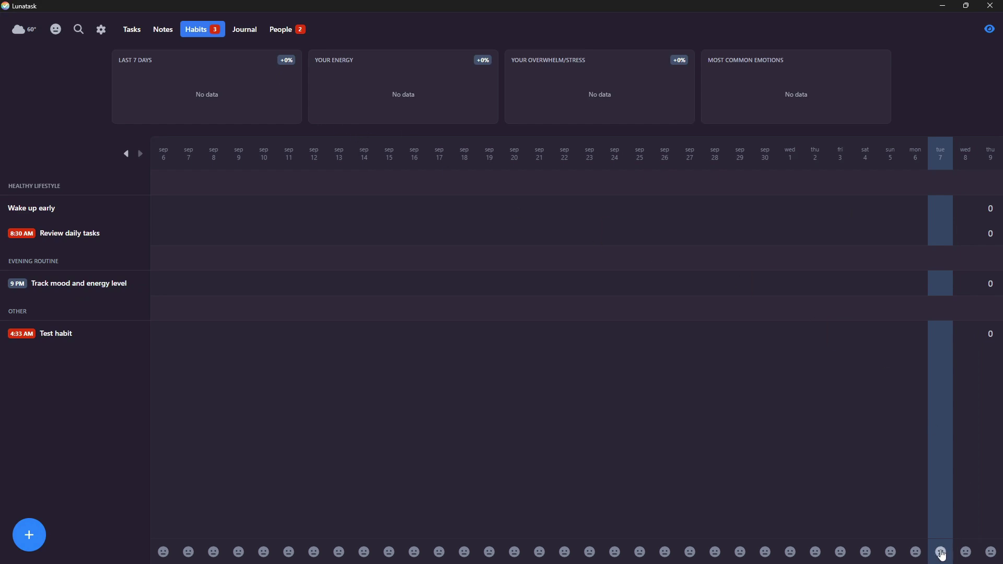
# Step: Log the happiest grinning mood for Tuesday, October 7th, then show the add-habit choices
pyautogui.click(941, 552)
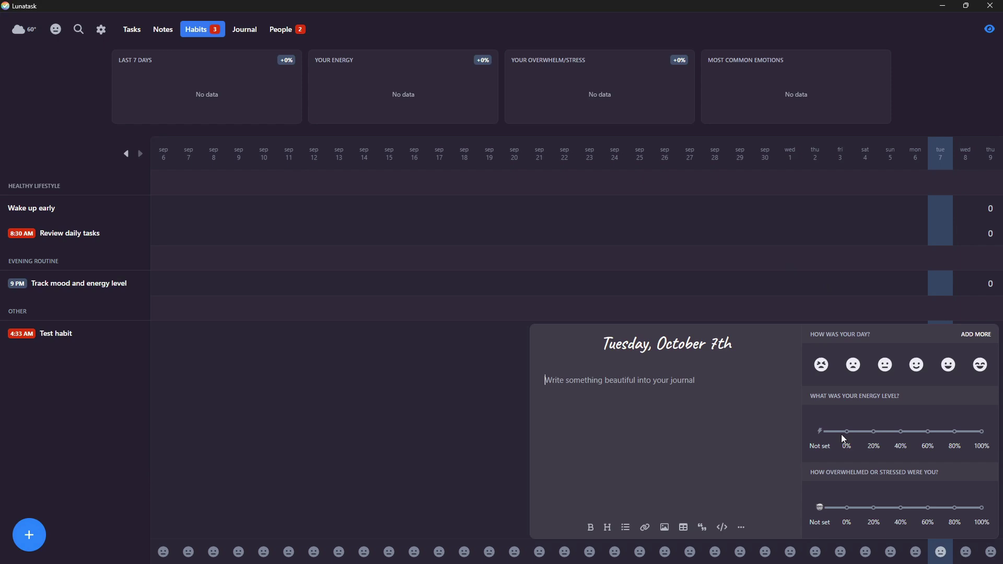
pyautogui.click(953, 108)
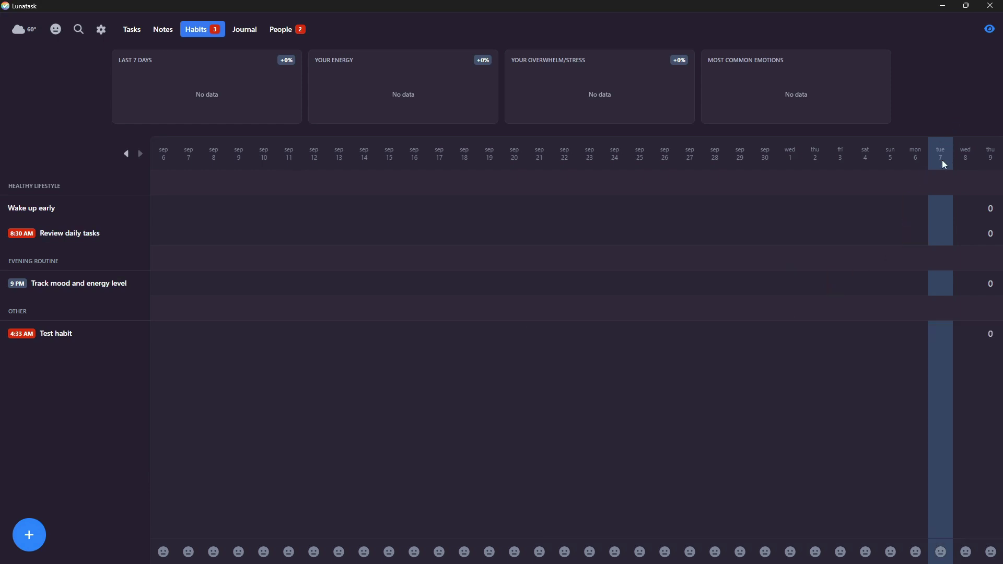
pyautogui.click(941, 551)
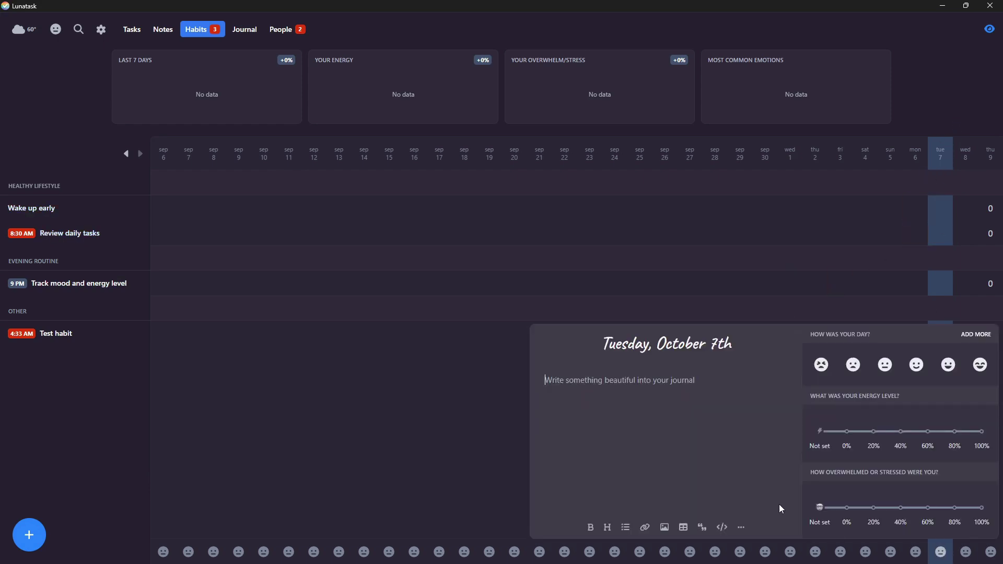
pyautogui.click(980, 364)
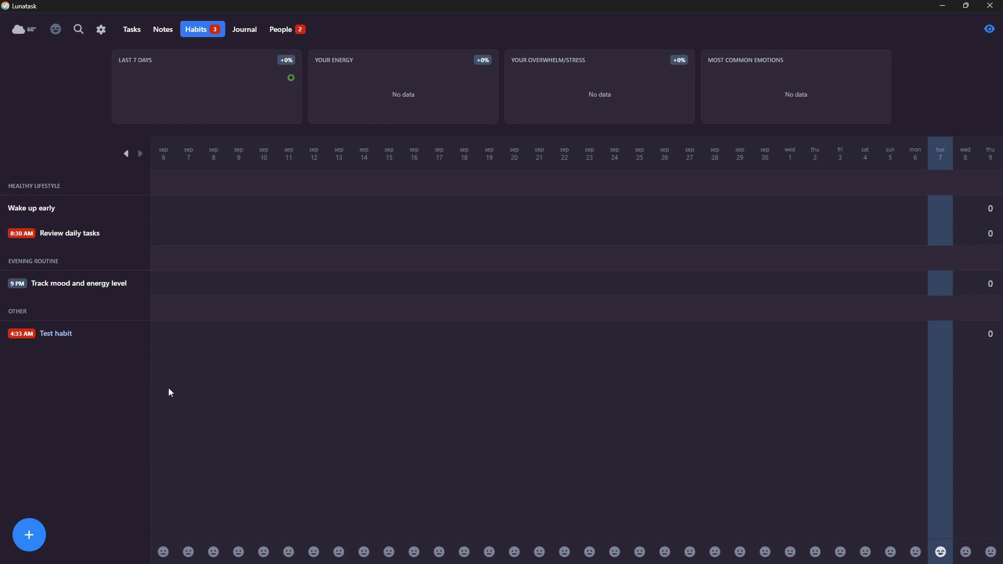
pyautogui.click(29, 535)
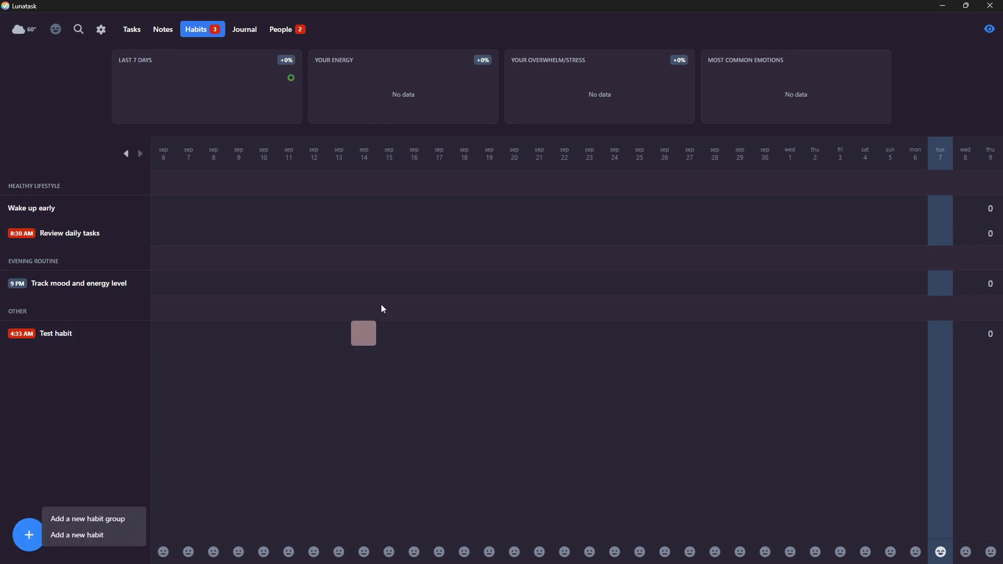
# Step: Create a 'Youtube videos' habit, tracked many times per day, on weekdays only
pyautogui.click(97, 538)
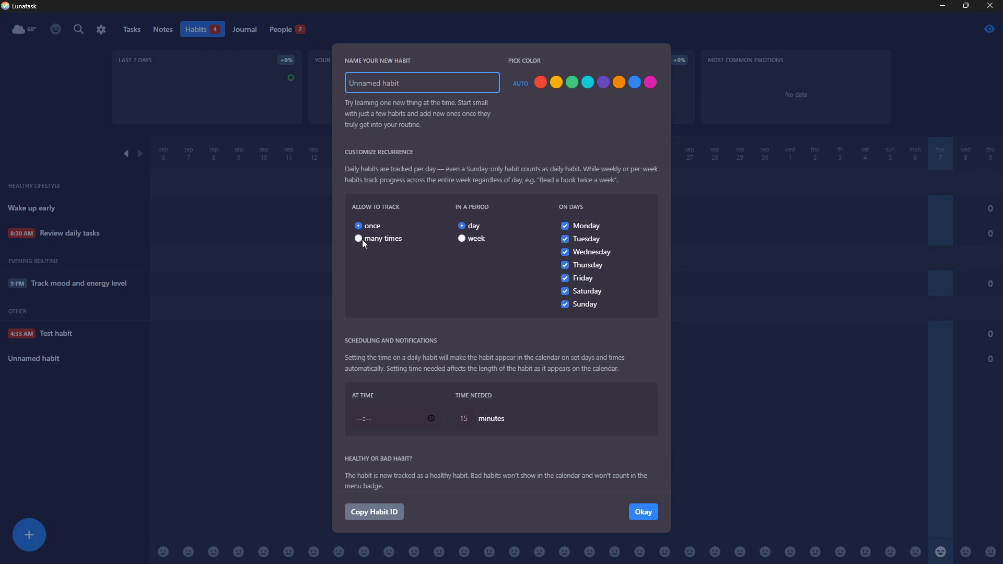
pyautogui.write('Youtube videos')
pyautogui.click(361, 240)
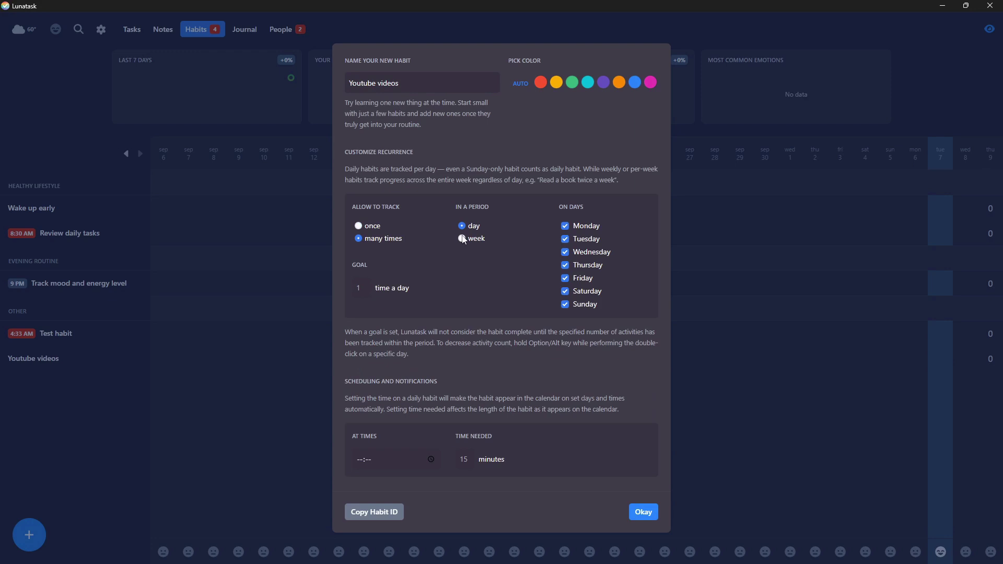
pyautogui.click(462, 239)
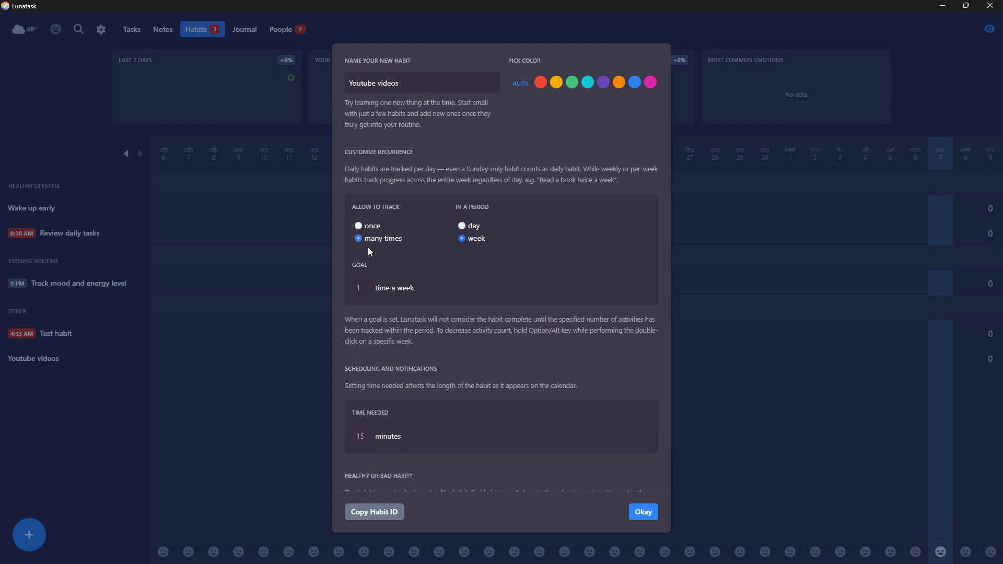
pyautogui.click(461, 226)
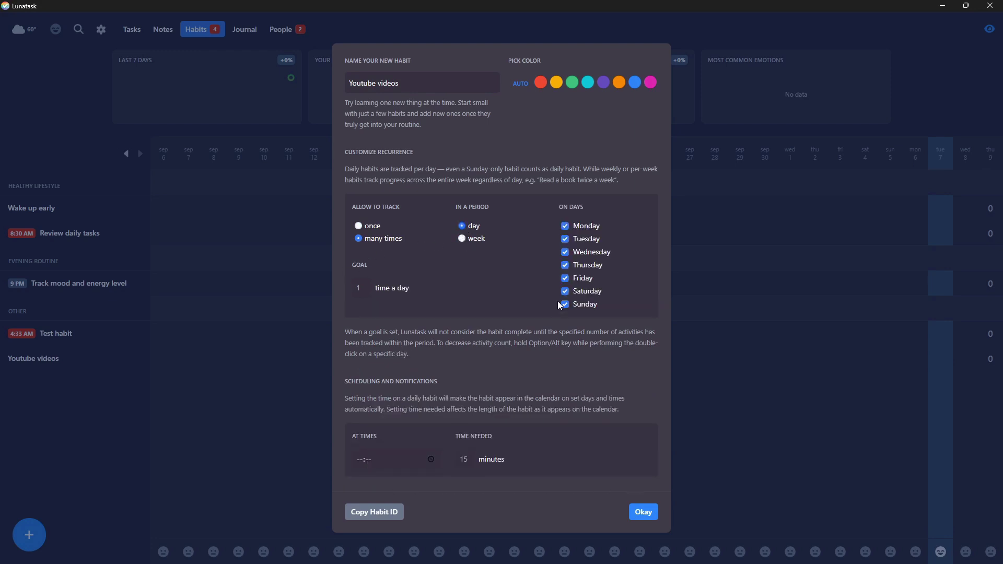
pyautogui.click(565, 292)
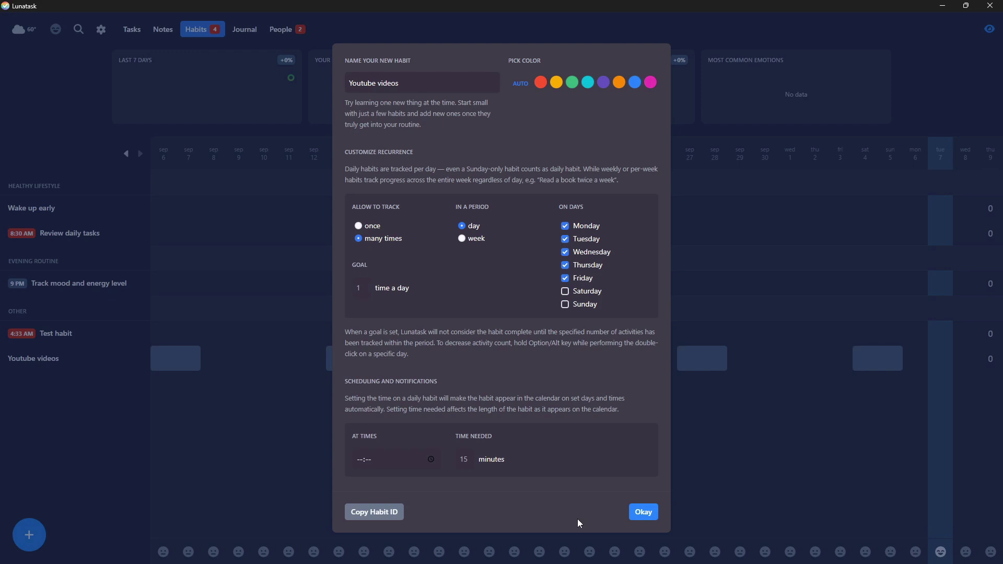
pyautogui.click(643, 512)
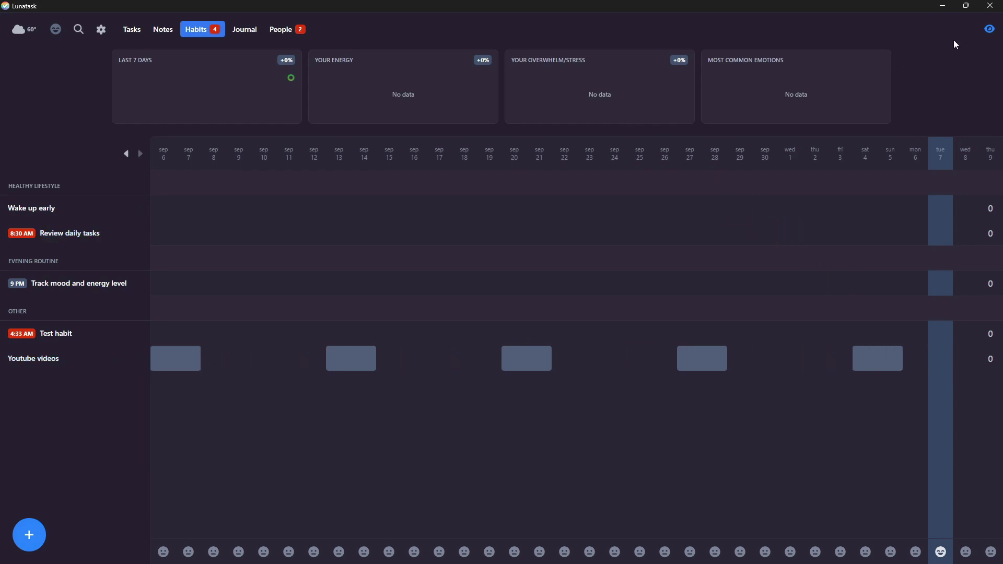
# Step: Switch mood trends to Last 365 days, then All time, then back to Last 7 days
pyautogui.click(991, 30)
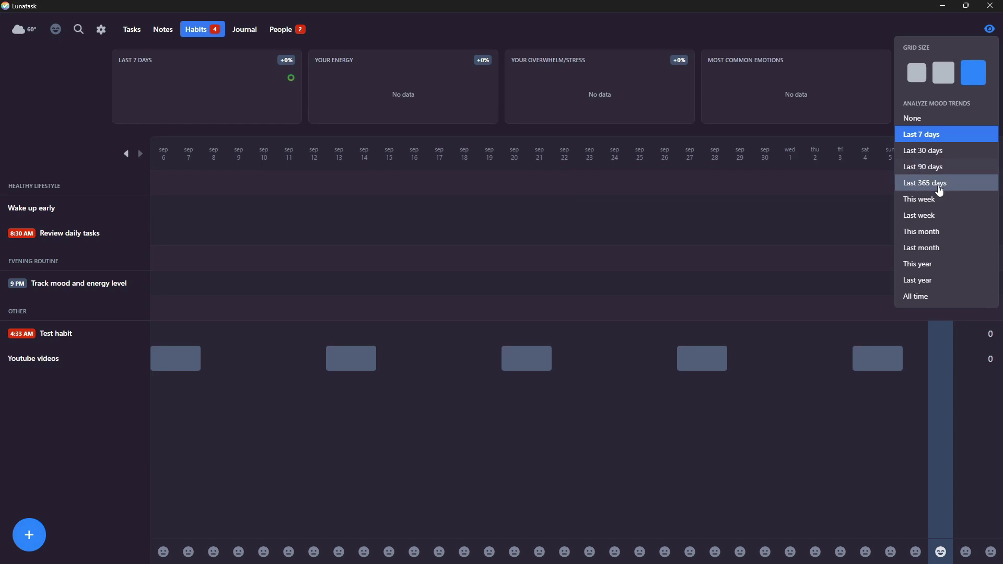
pyautogui.click(940, 189)
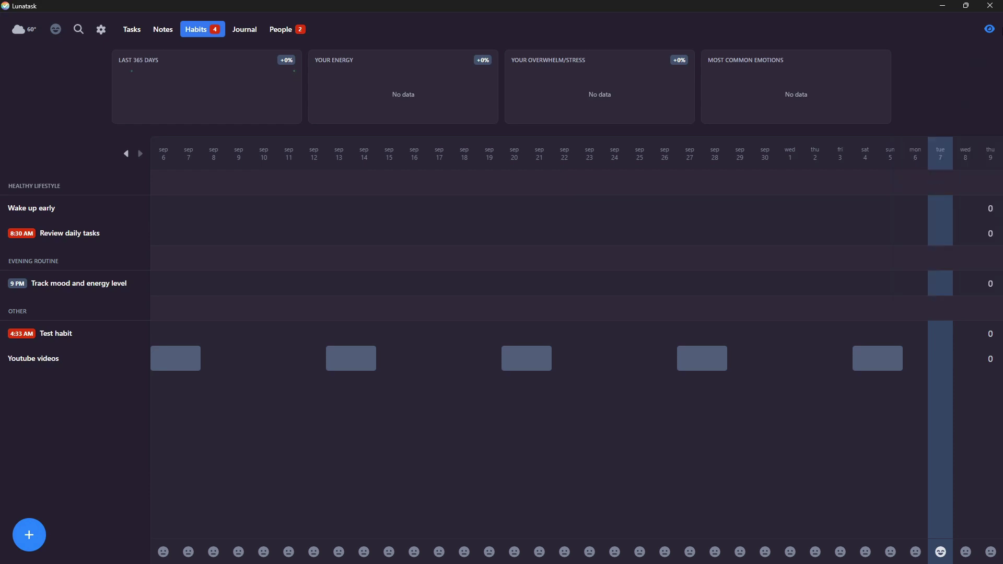
pyautogui.click(991, 31)
pyautogui.click(929, 305)
pyautogui.click(991, 30)
pyautogui.click(938, 135)
# Step: Delete the Youtube videos habit from its settings and confirm
pyautogui.click(140, 360)
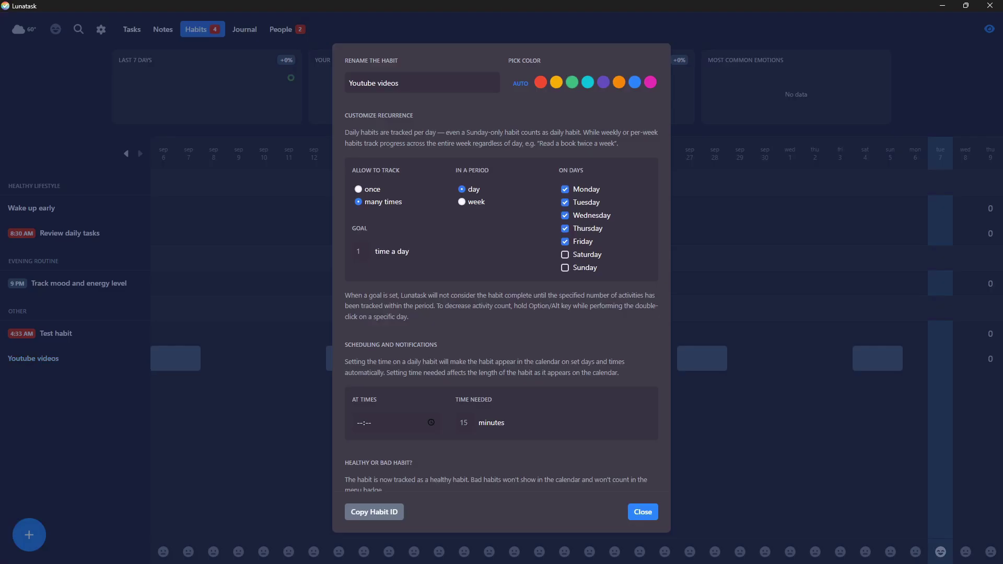
pyautogui.scroll(-3, 548, 386)
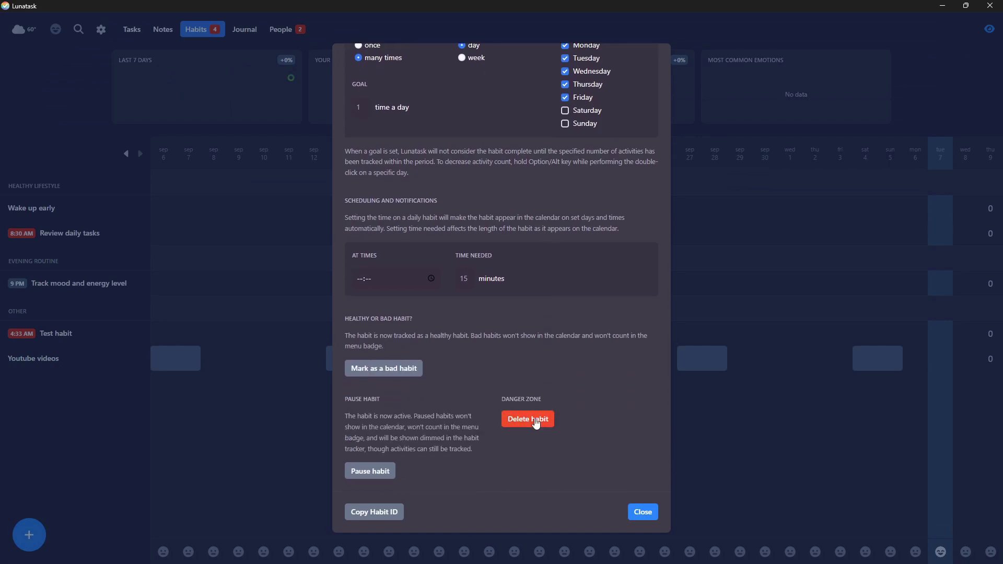
pyautogui.click(537, 421)
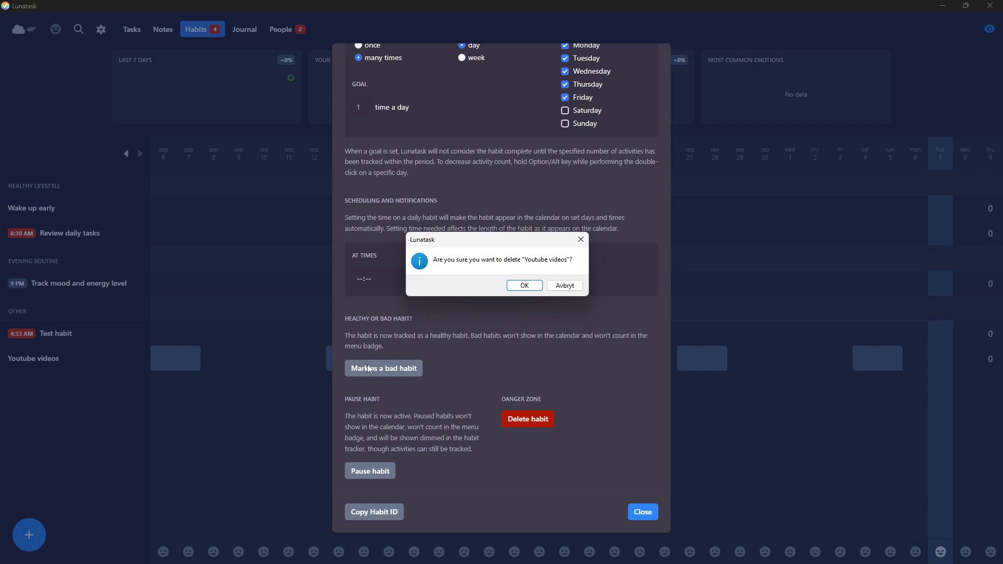
pyautogui.click(523, 286)
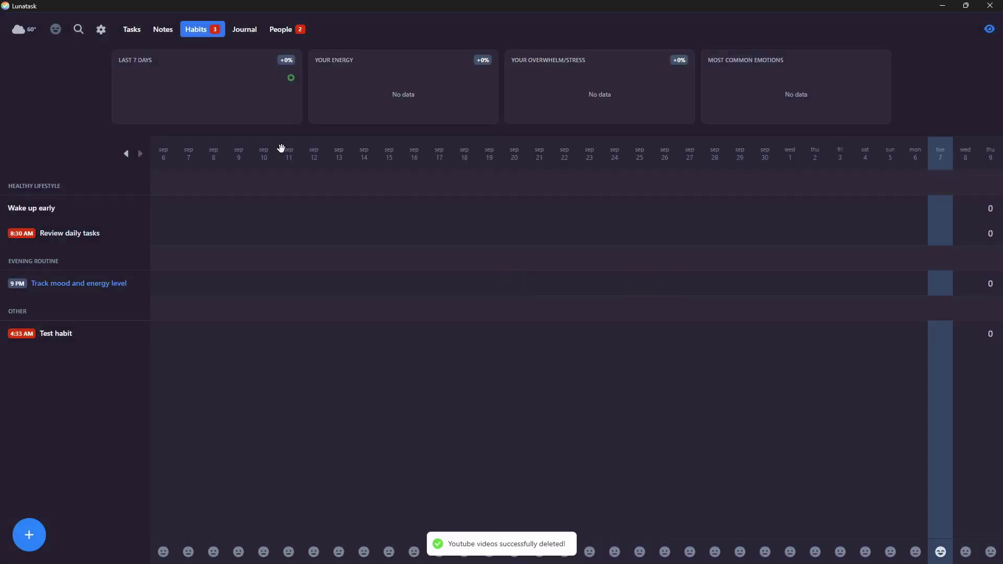
# Step: Open the journal and start editing the Sunday, November 3rd entry
pyautogui.click(248, 31)
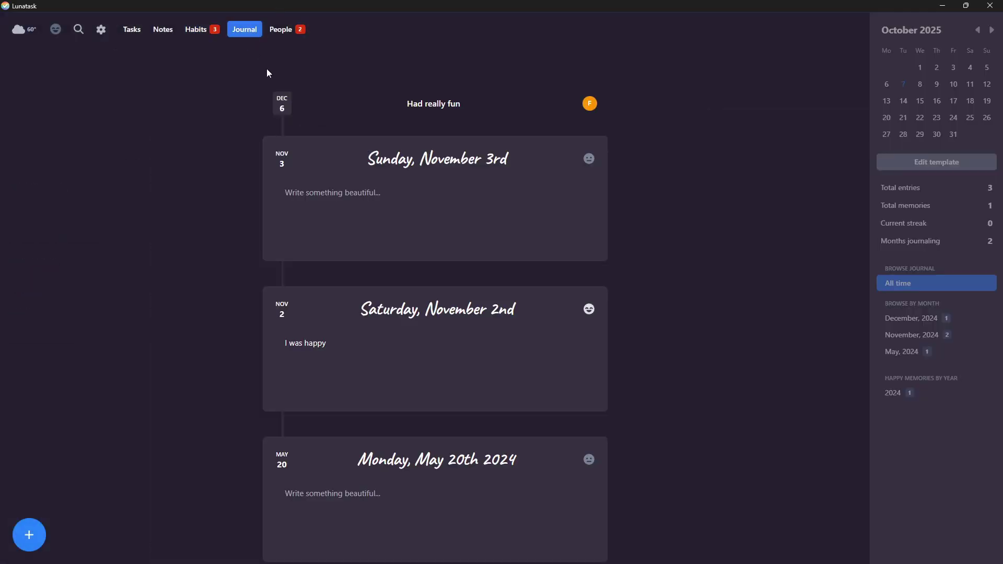
pyautogui.click(491, 227)
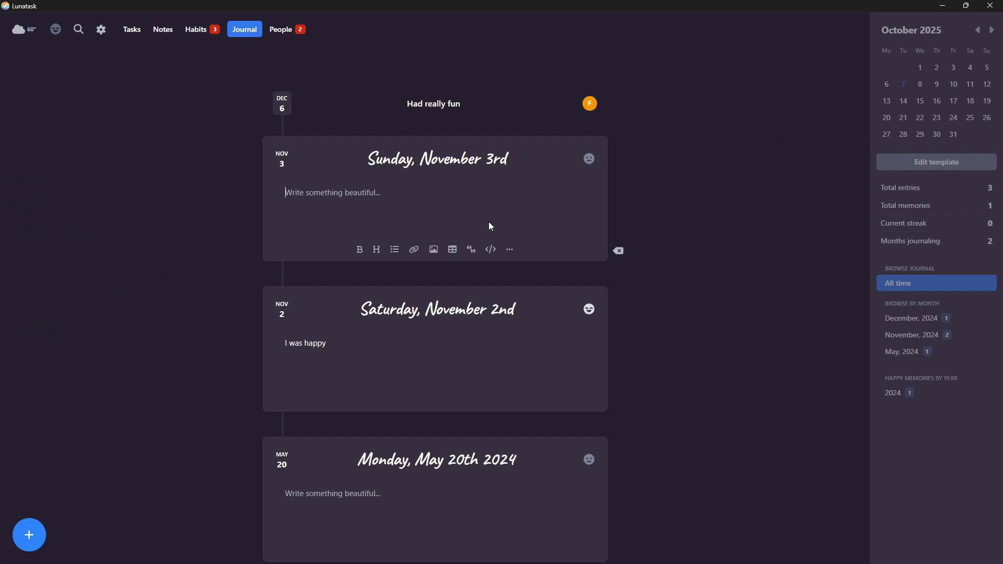
pyautogui.scroll(-2, 401, 216)
pyautogui.scroll(2, 361, 196)
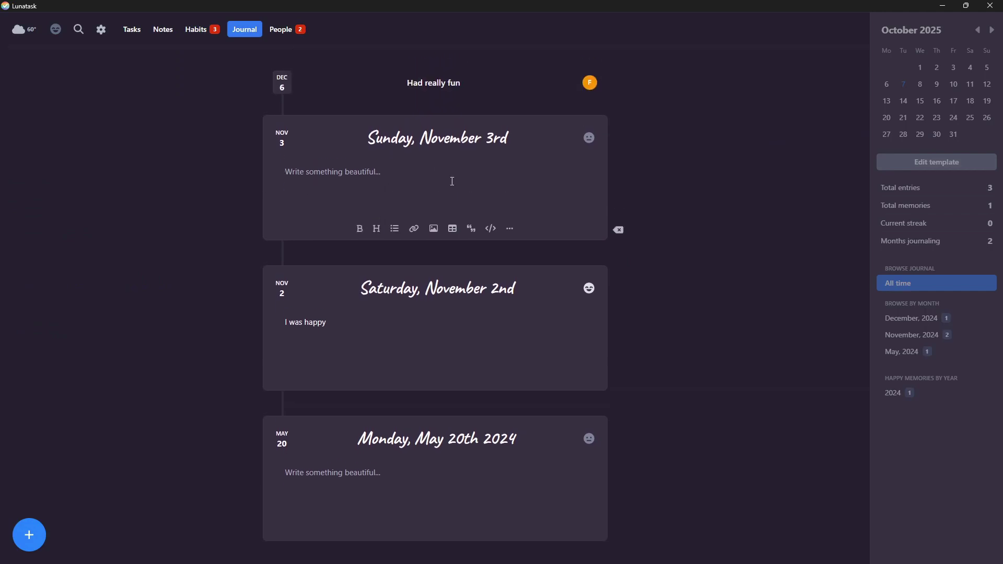
pyautogui.scroll(-2, 425, 402)
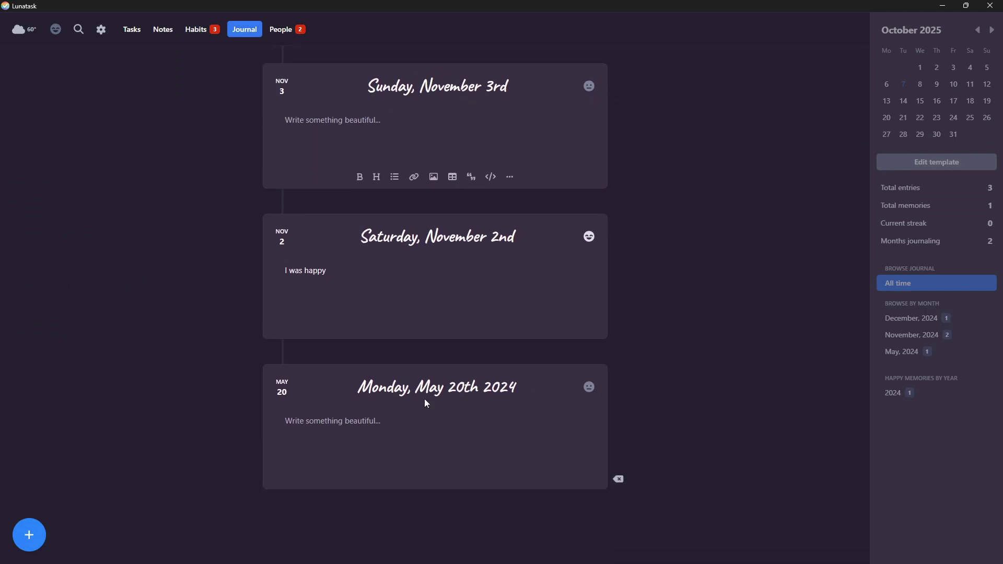
pyautogui.scroll(1, 586, 356)
# Step: Give the November 3rd entry the happiest mood and finish editing it
pyautogui.click(593, 141)
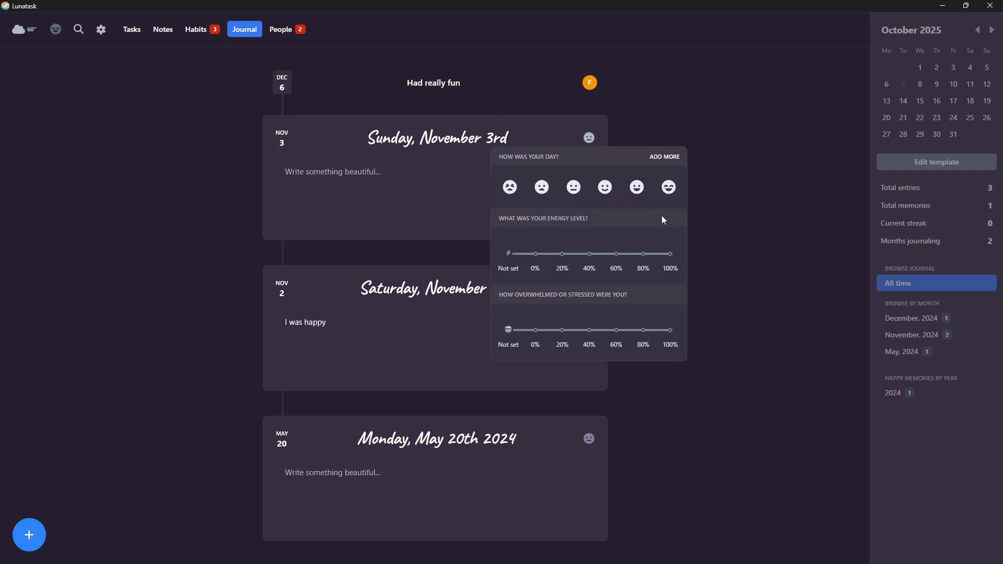
pyautogui.click(669, 187)
pyautogui.click(289, 184)
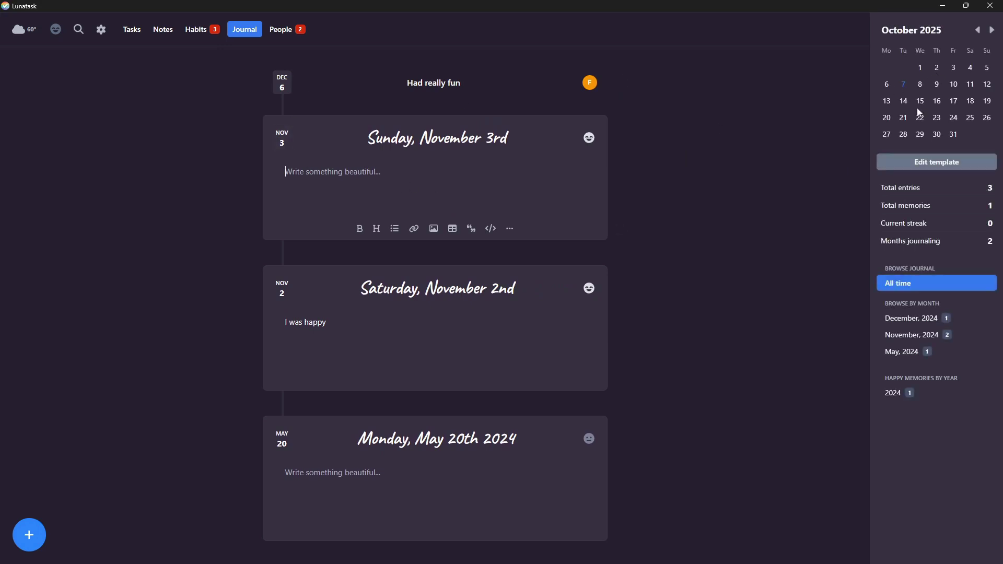
pyautogui.click(906, 86)
pyautogui.scroll(-1, 477, 376)
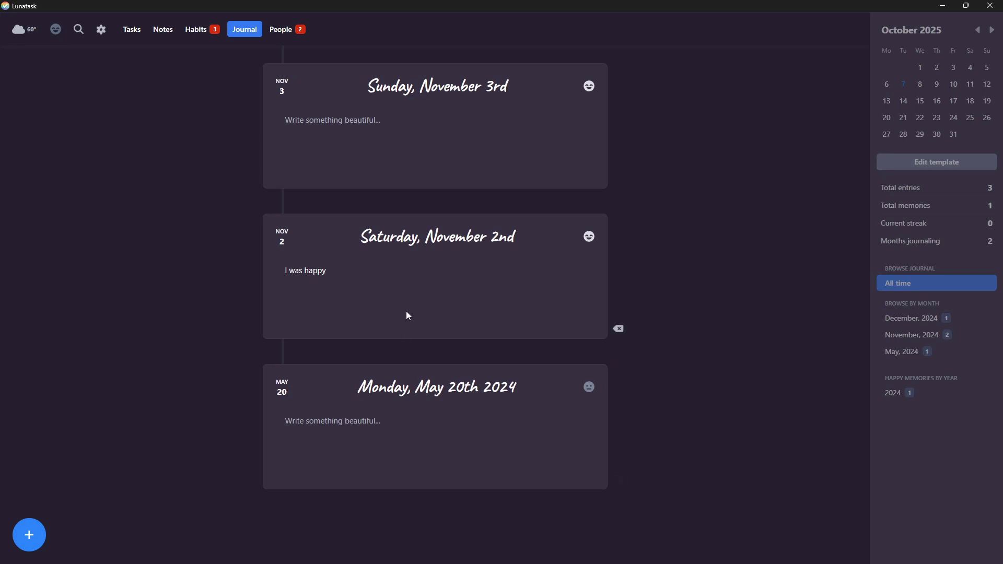
pyautogui.scroll(1, 406, 314)
pyautogui.scroll(1, 433, 146)
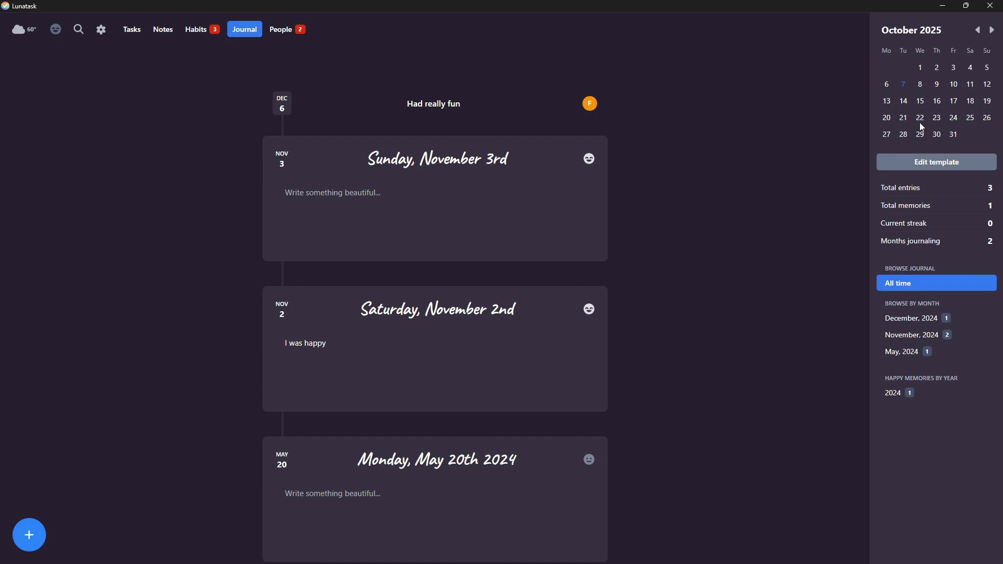
pyautogui.scroll(-2, 444, 197)
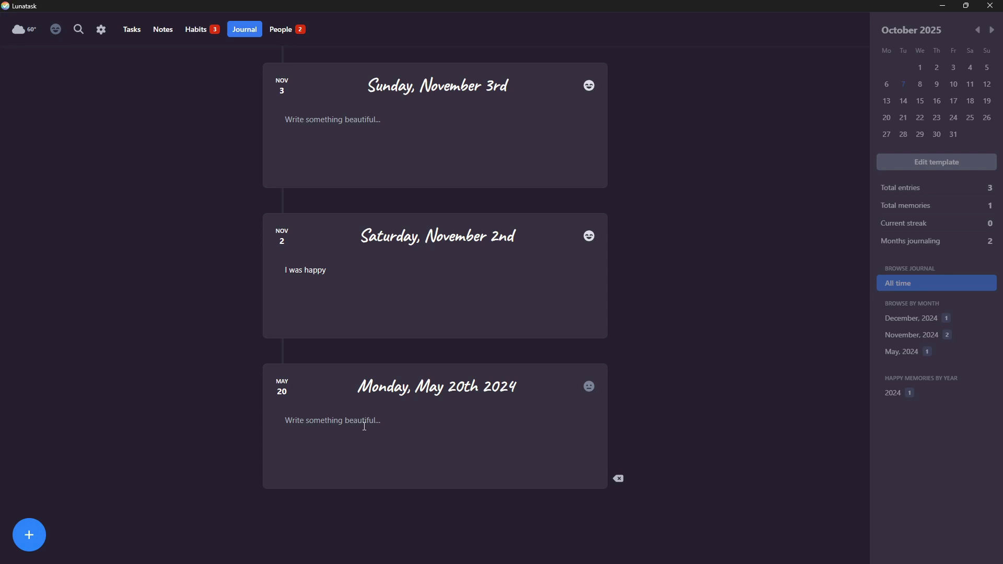
pyautogui.scroll(2, 719, 501)
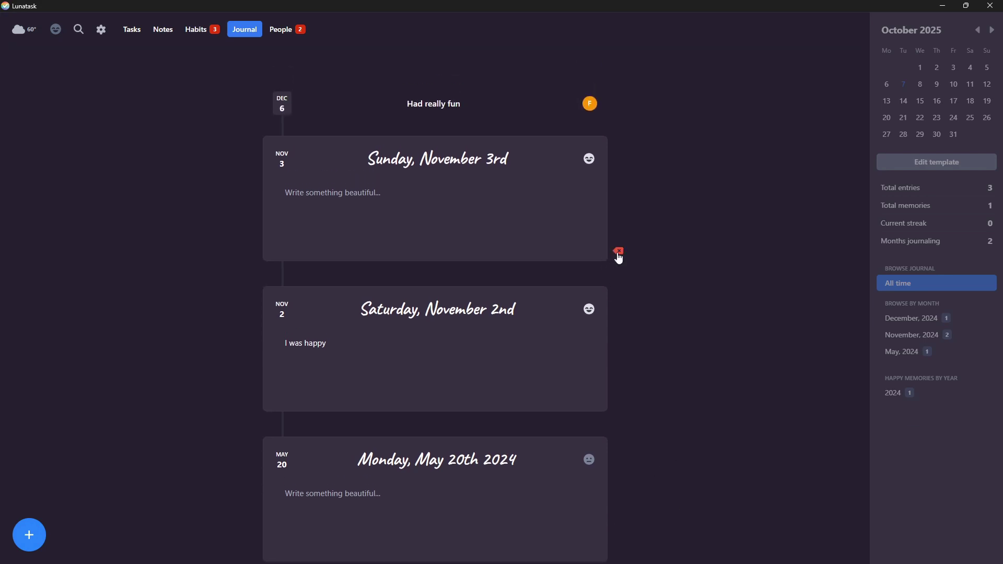
# Step: Delete the November 3rd, November 2nd and May 20th 2024 journal entries
pyautogui.click(618, 253)
pyautogui.click(538, 284)
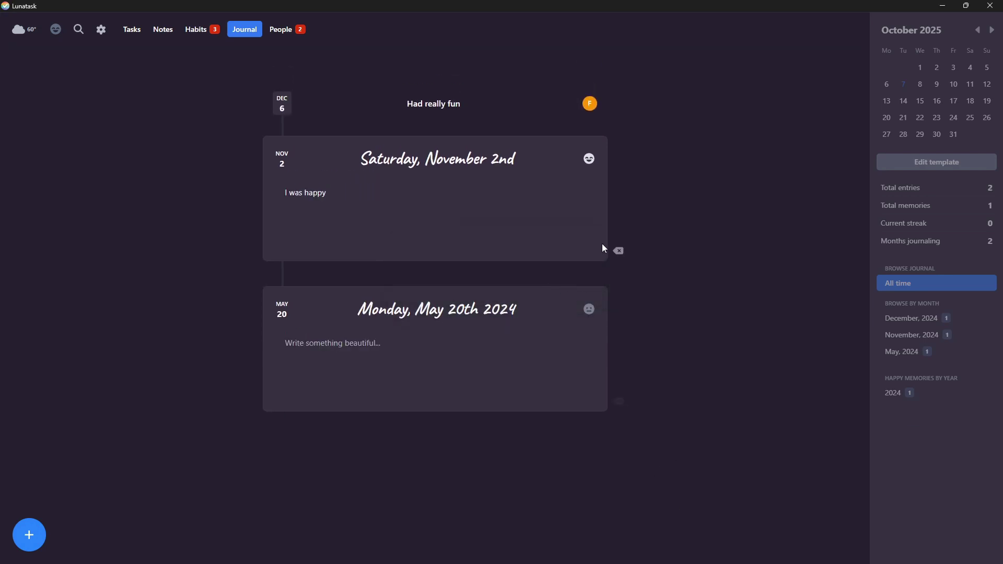
pyautogui.click(619, 251)
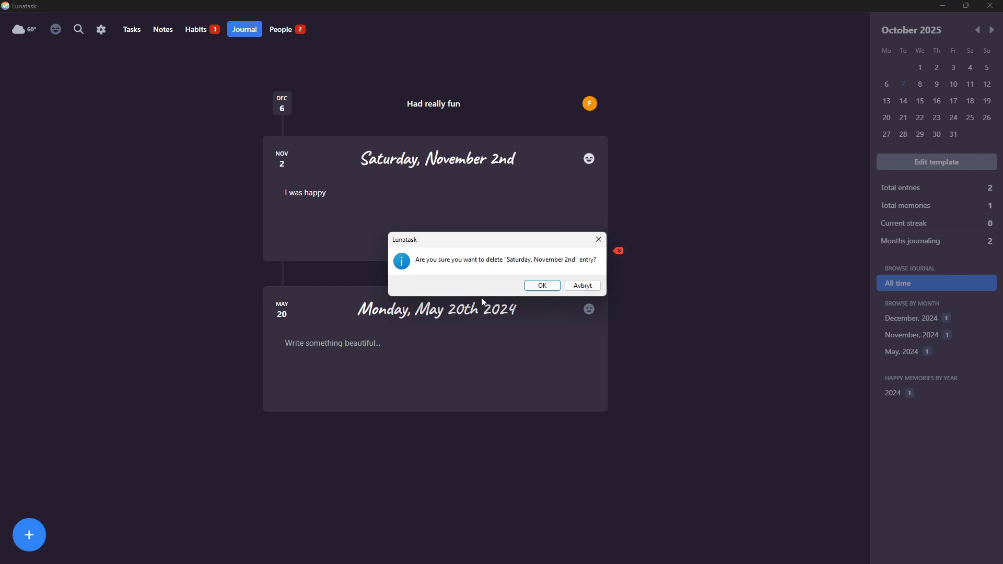
pyautogui.click(542, 286)
pyautogui.click(619, 251)
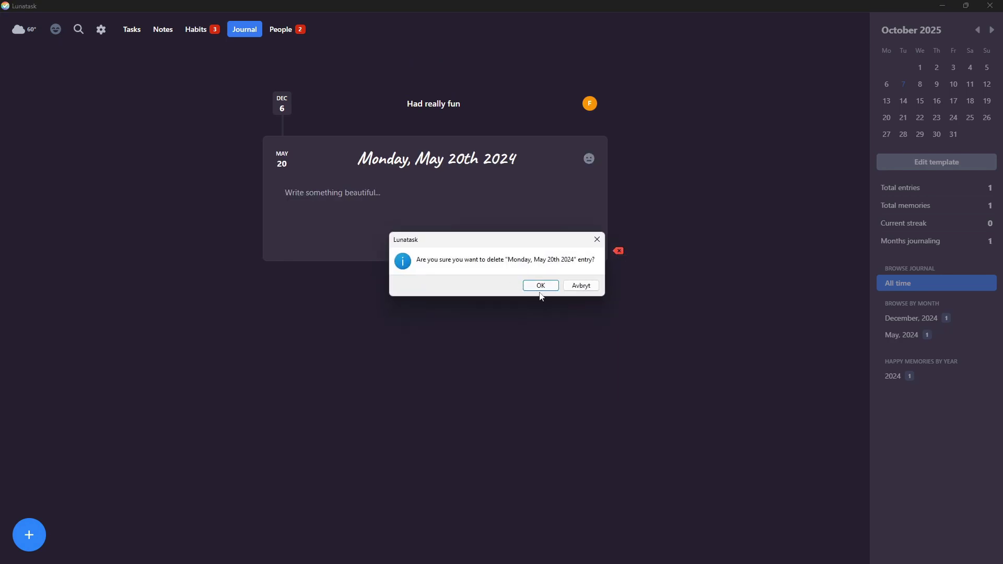
pyautogui.click(541, 285)
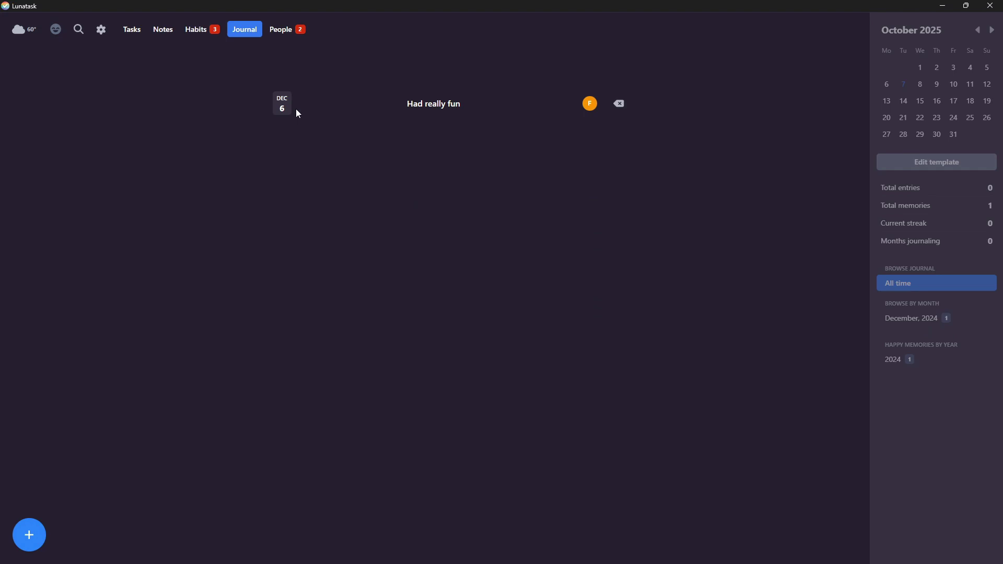
pyautogui.click(29, 535)
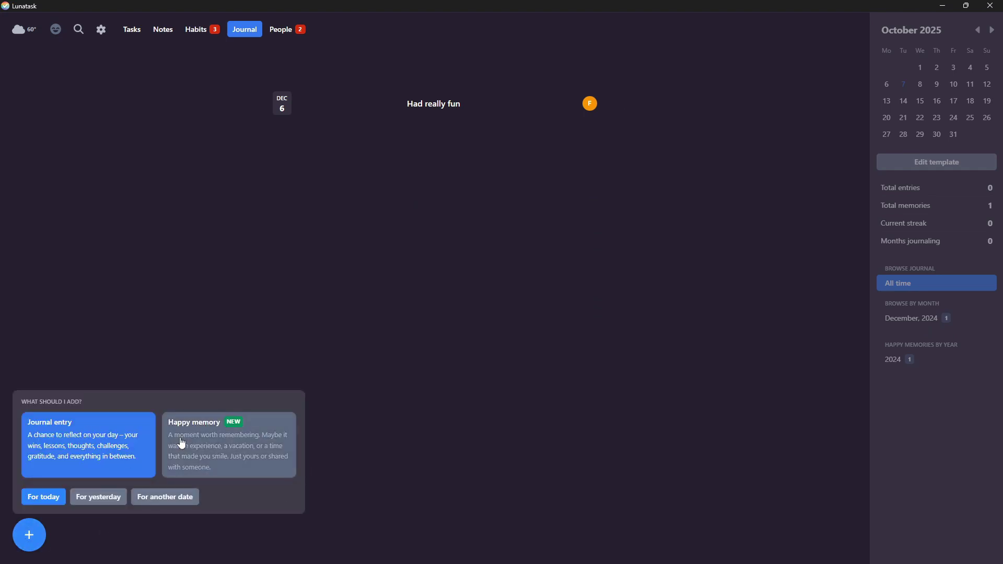
# Step: Add a journal entry for yesterday, October 6th, with the text 'BAckt'
pyautogui.click(98, 497)
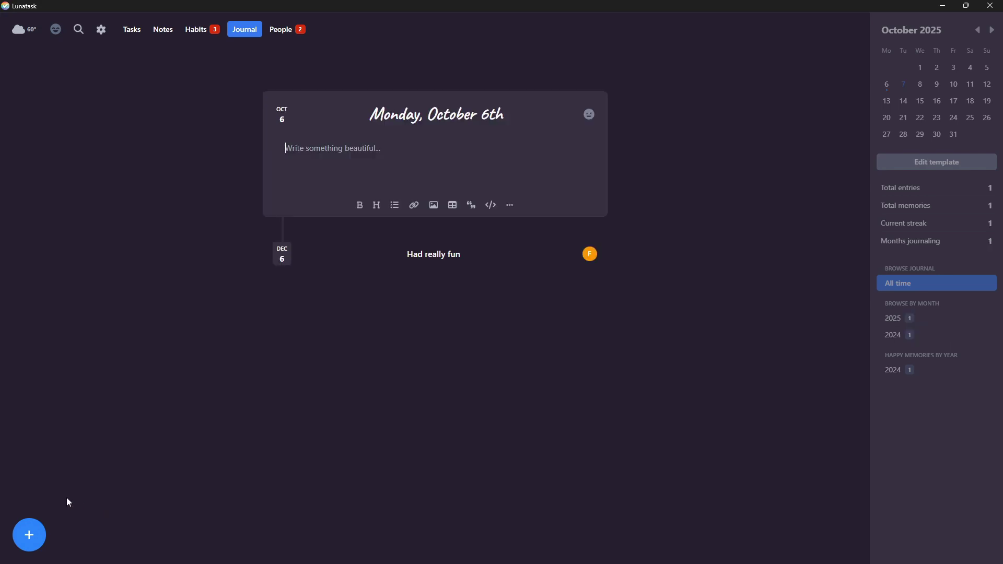
pyautogui.click(29, 535)
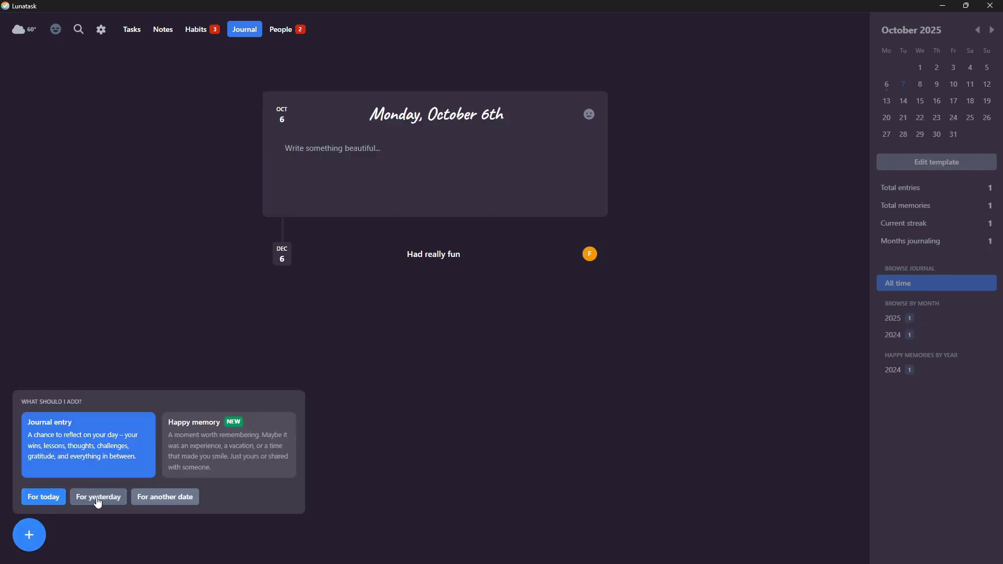
pyautogui.click(341, 149)
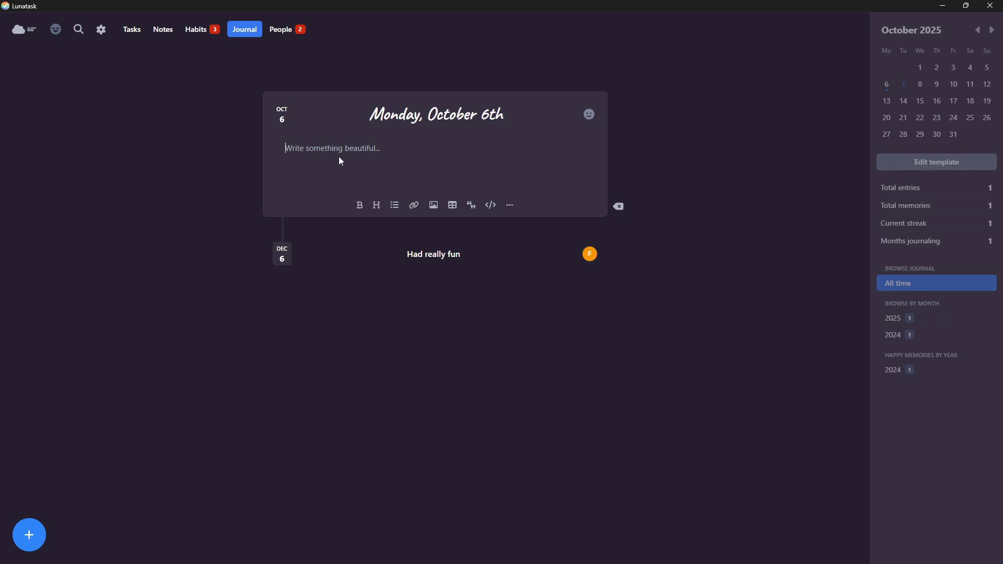
pyautogui.write('BAcktrack')
pyautogui.click(371, 295)
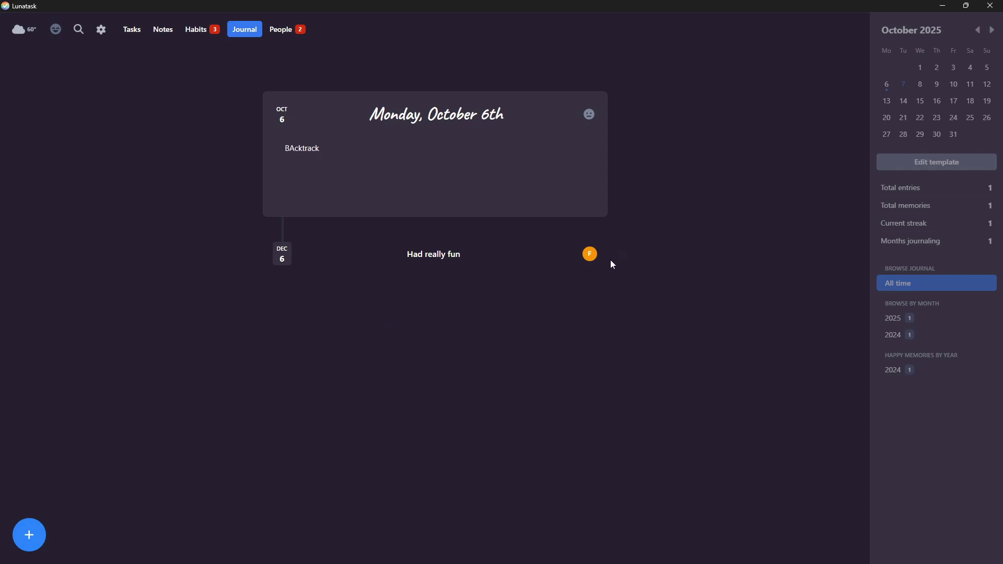
# Step: Delete the 'Had really fun' memory from the journal, then go to People
pyautogui.click(212, 32)
pyautogui.click(249, 30)
pyautogui.click(616, 256)
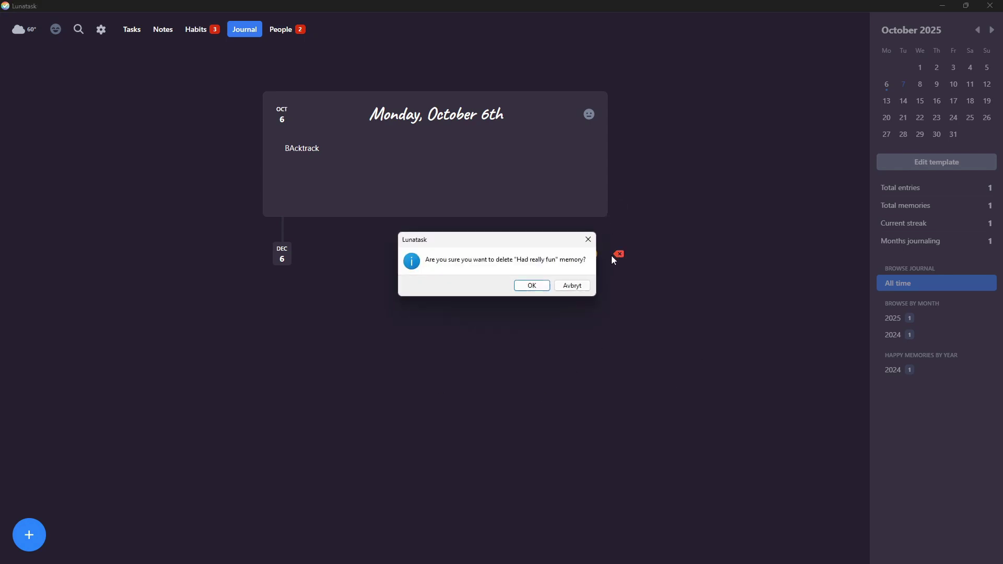
pyautogui.click(529, 285)
pyautogui.click(286, 31)
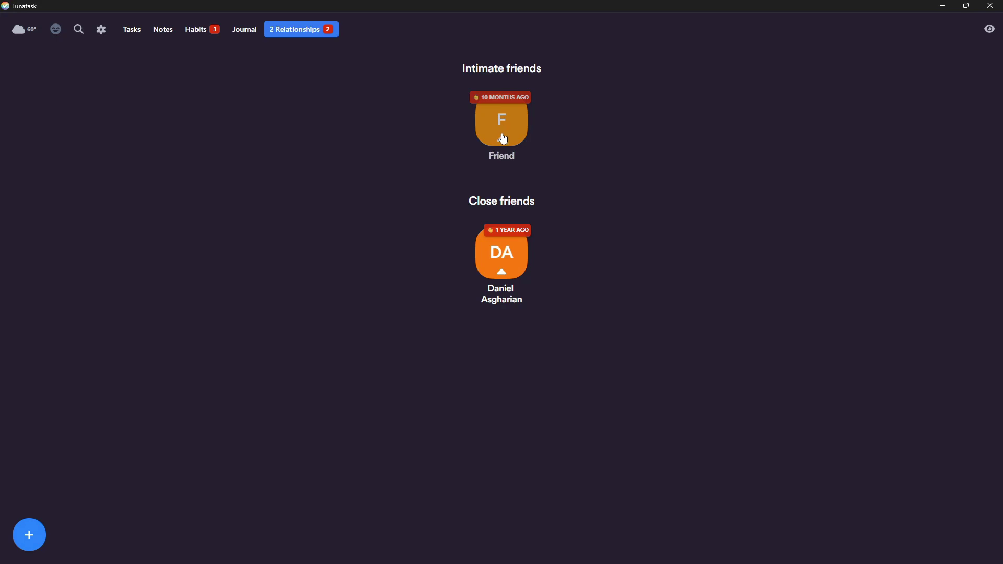
# Step: Open Friend's details with full reconnect info and show the note-or-memory choices
pyautogui.click(488, 151)
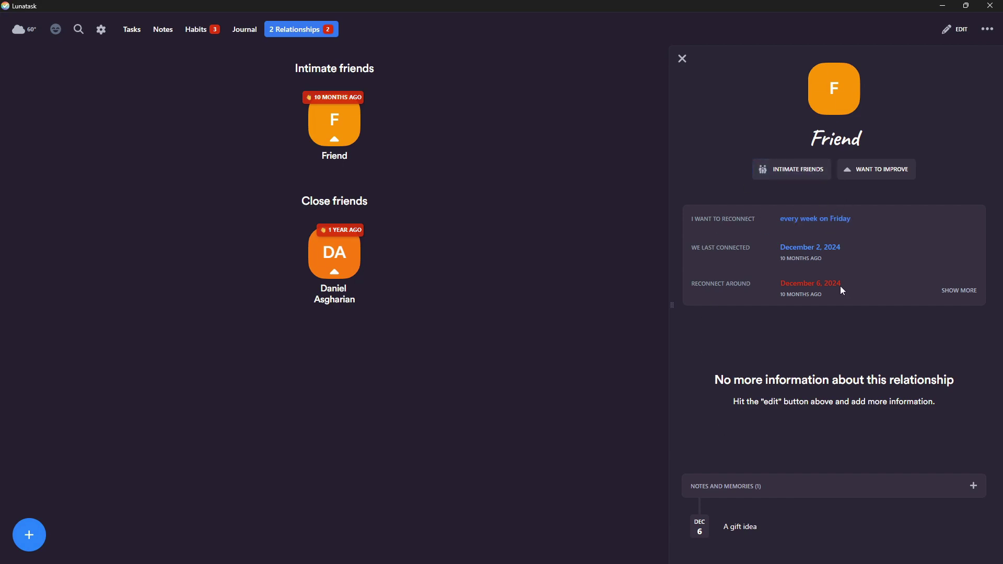
pyautogui.click(961, 290)
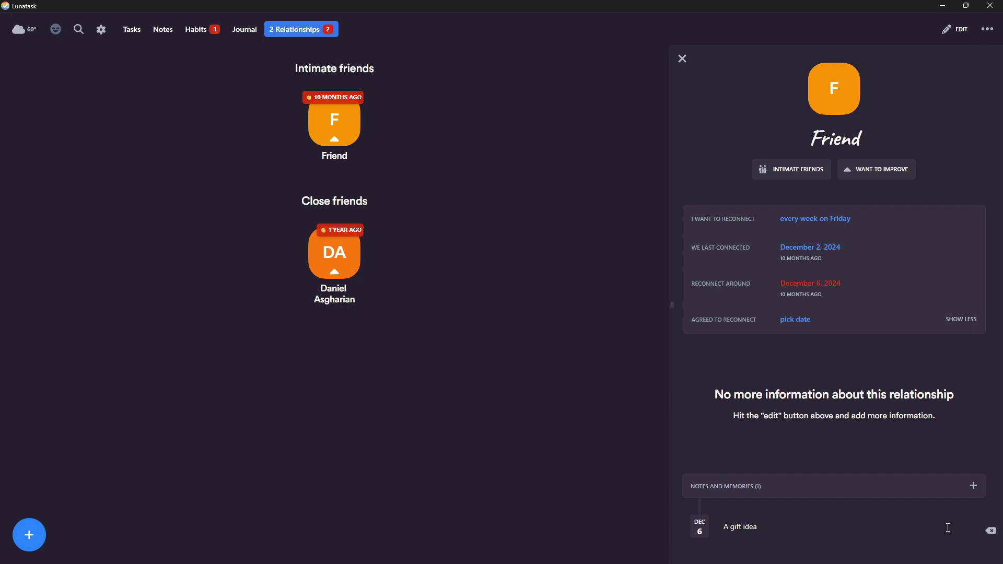
pyautogui.click(974, 486)
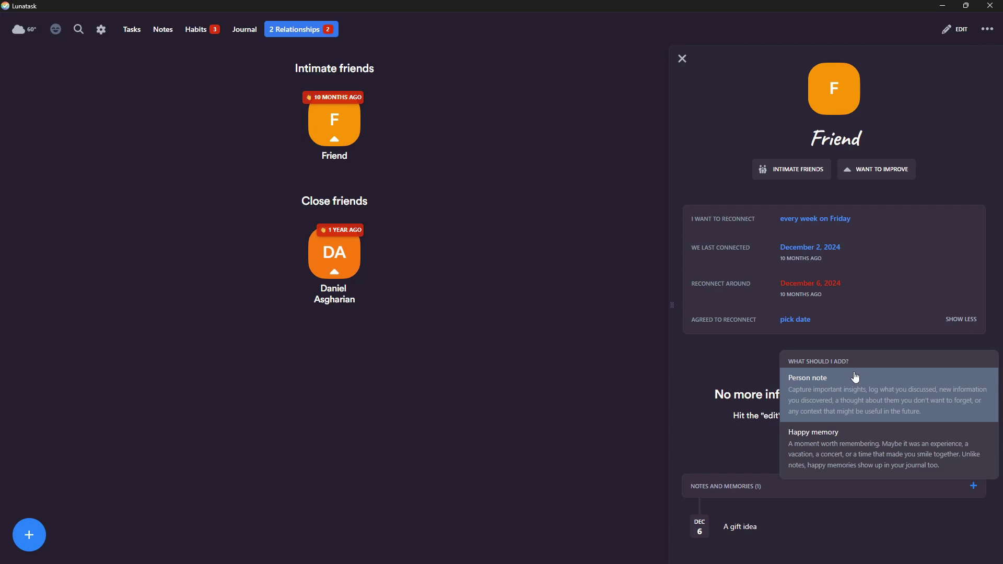
# Step: Add a person note reading 'Birthday gift idea' to the Friend contact
pyautogui.click(815, 401)
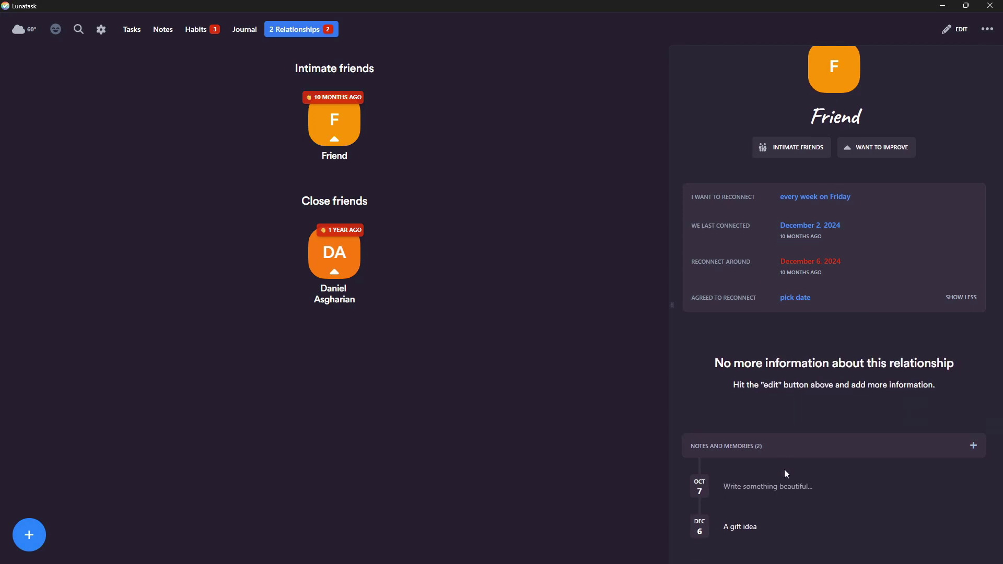
pyautogui.write('Birthday gift idea')
pyautogui.press('Return')
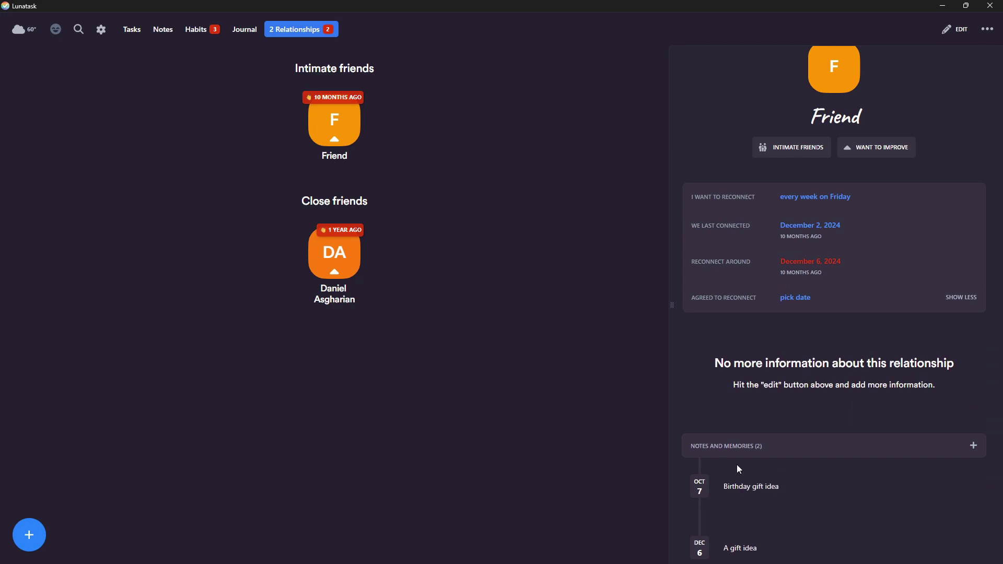
pyautogui.click(975, 446)
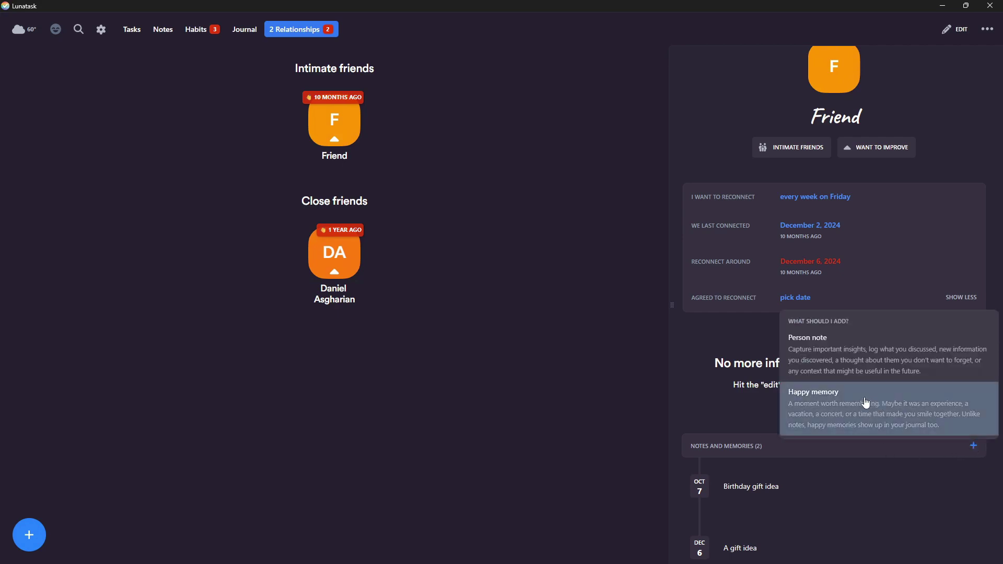
pyautogui.click(700, 412)
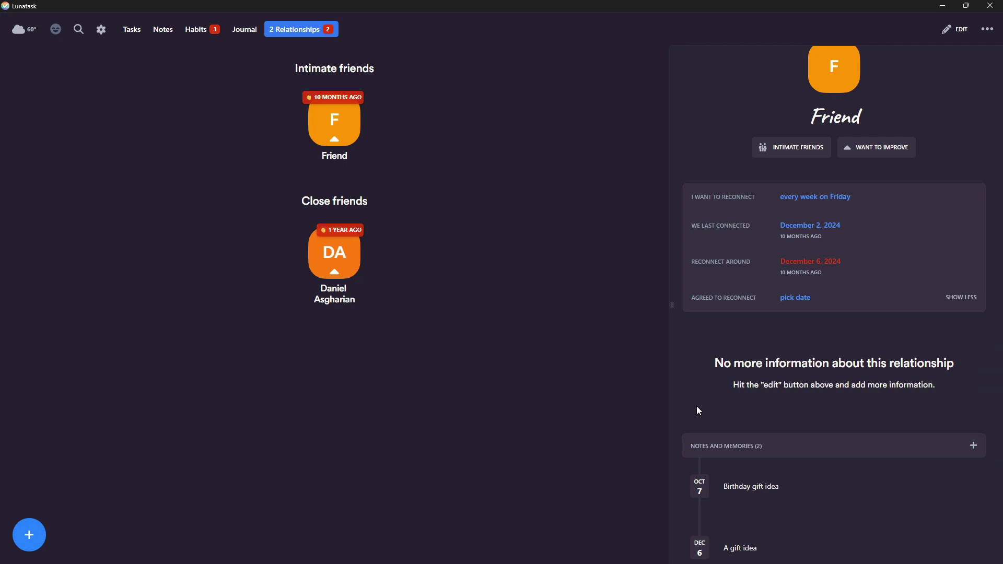
# Step: Open the DA contact's details and check its closeness category, leaving it as Close friends
pyautogui.click(334, 256)
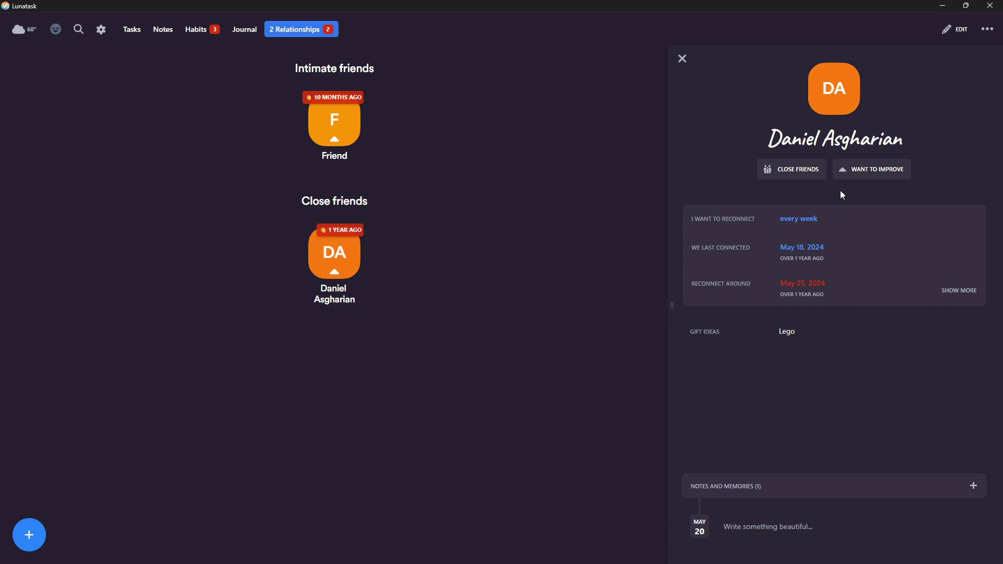
pyautogui.click(871, 171)
pyautogui.click(802, 170)
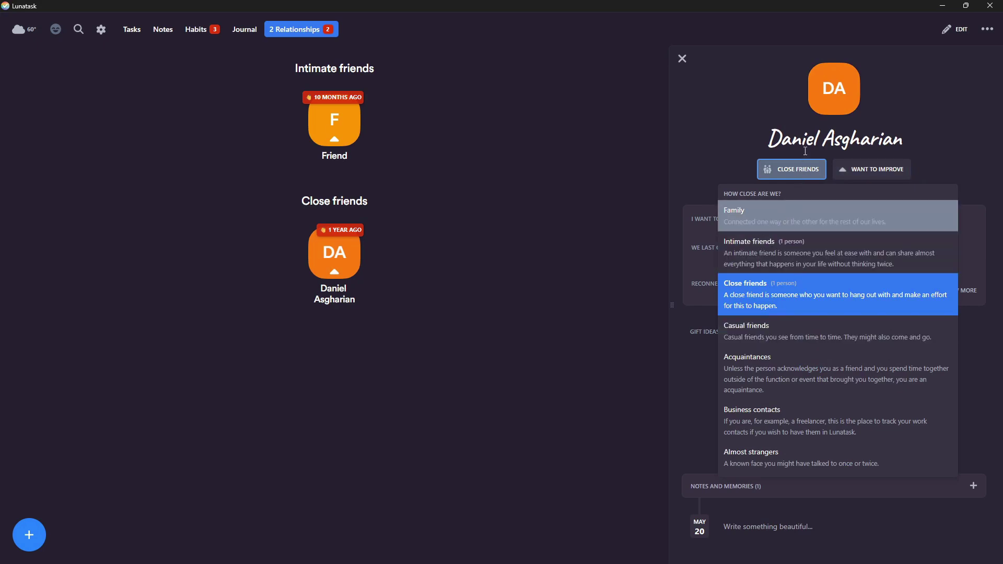
pyautogui.click(805, 168)
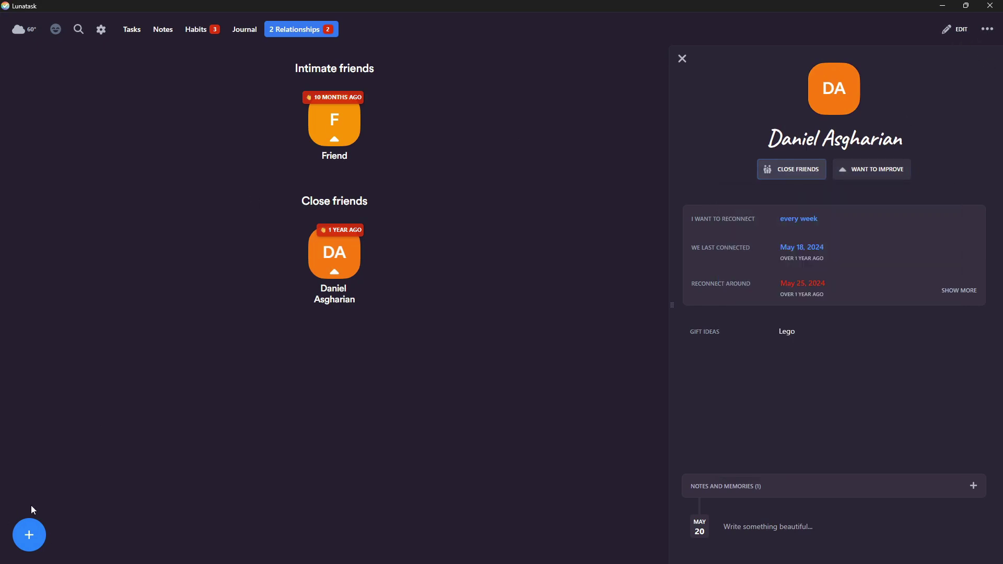
# Step: Add a new person with first name 'Tes' and last name 'name'
pyautogui.click(29, 534)
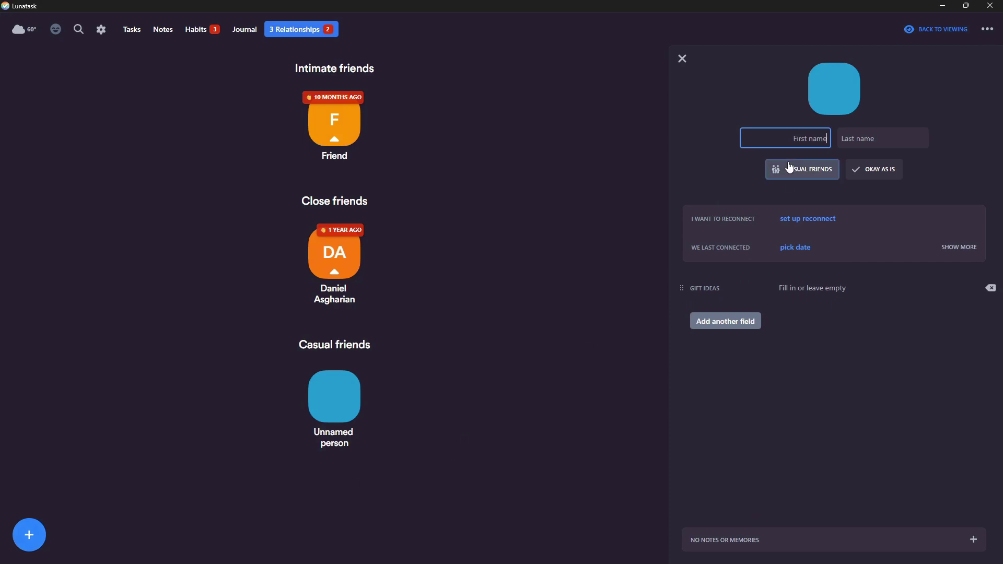
pyautogui.write('Test')
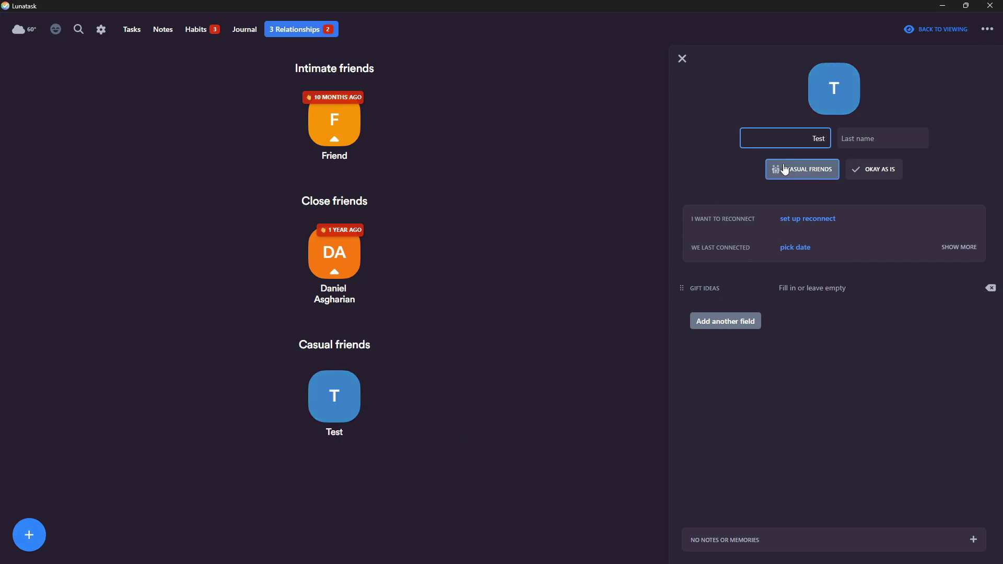
pyautogui.click(876, 130)
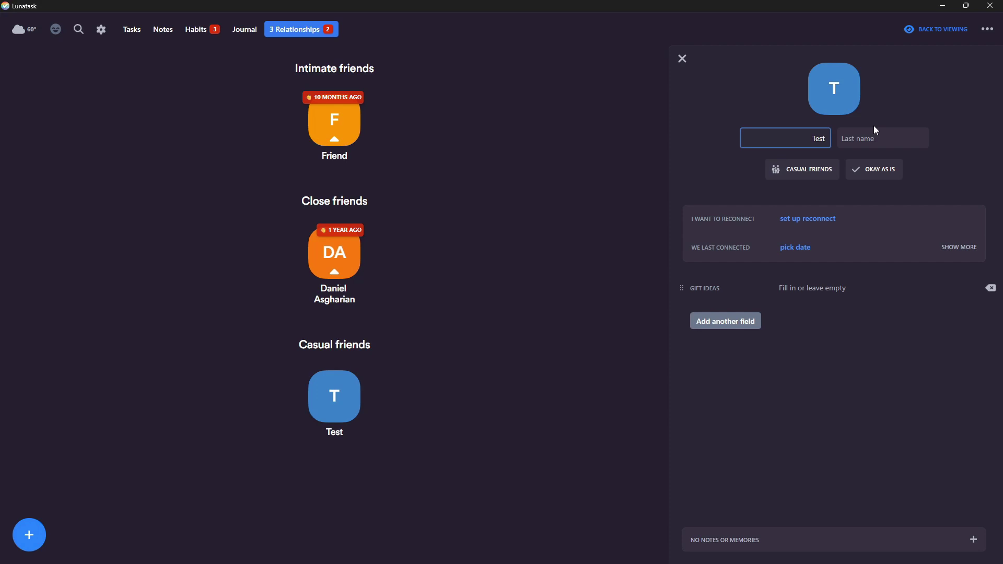
pyautogui.write('name')
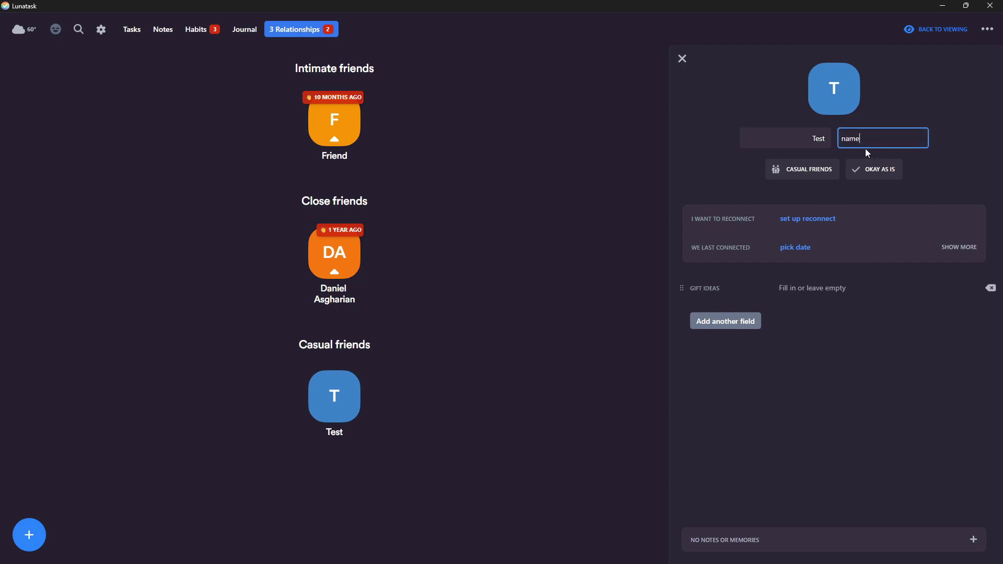
# Step: Mark the new contact as Want to improve and set reconnecting to every month
pyautogui.click(890, 175)
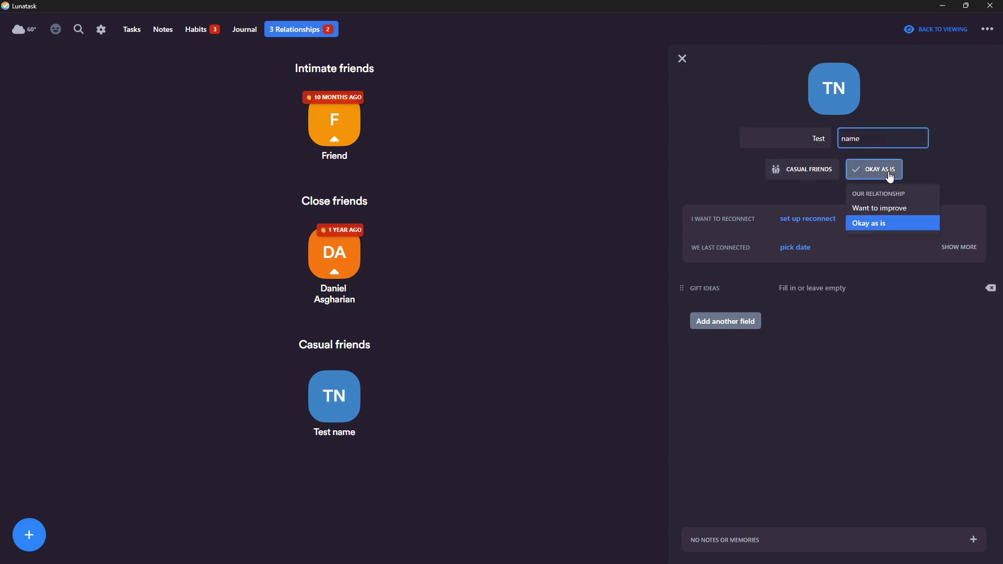
pyautogui.click(888, 209)
pyautogui.click(815, 222)
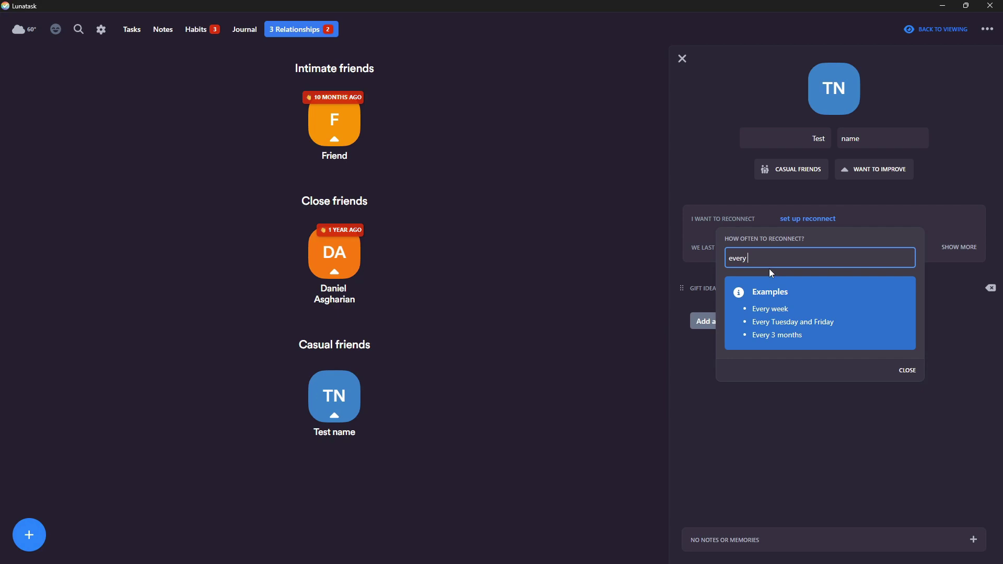
pyautogui.write('monthh')
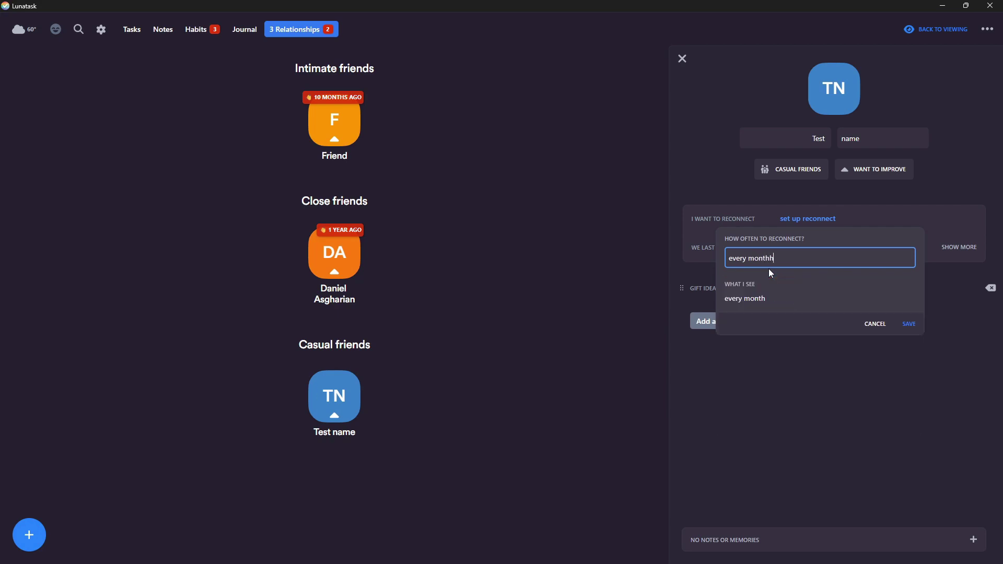
pyautogui.click(914, 322)
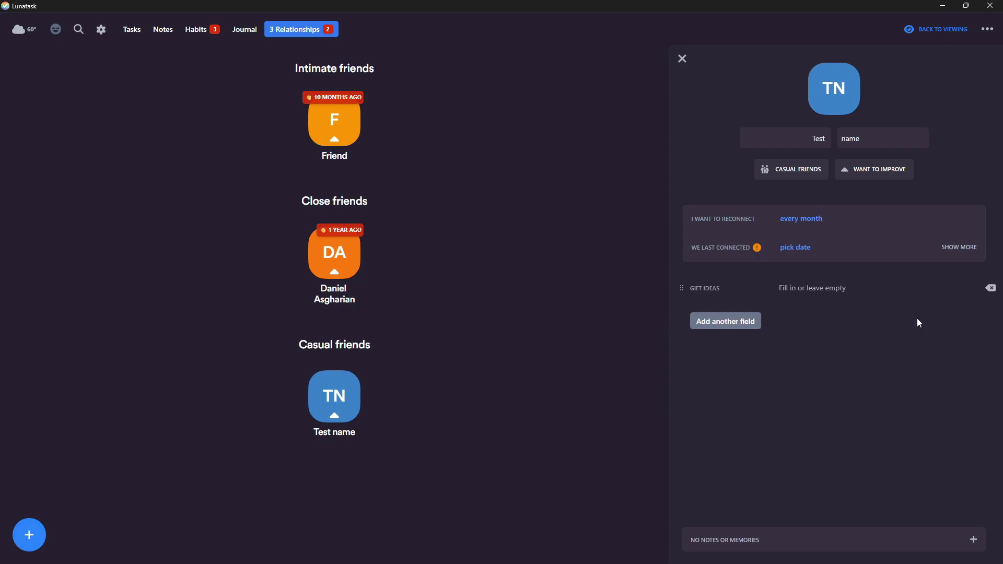
# Step: Set Test name's last connected date to October 1, 2025, then return to viewing without adding fields
pyautogui.click(807, 253)
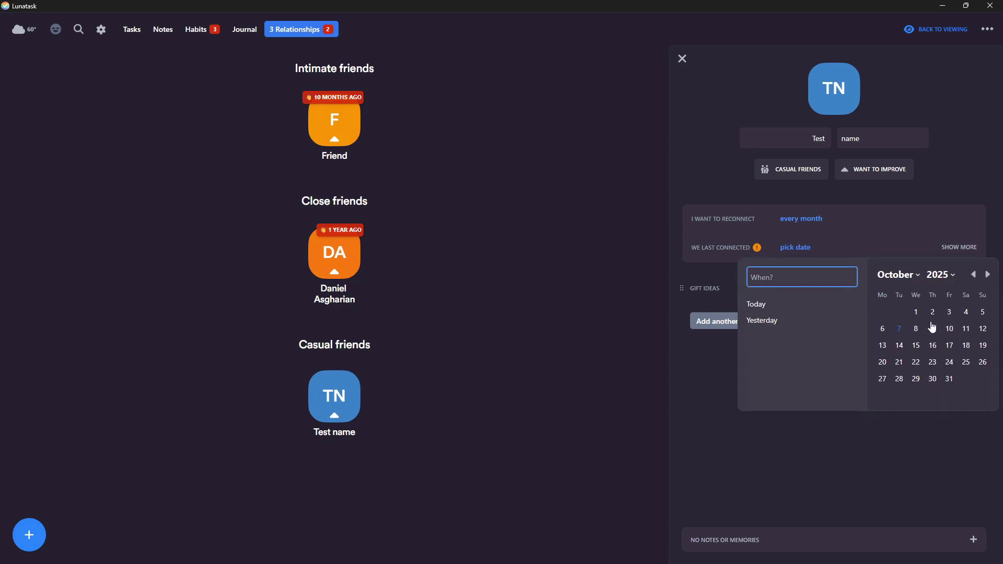
pyautogui.click(918, 312)
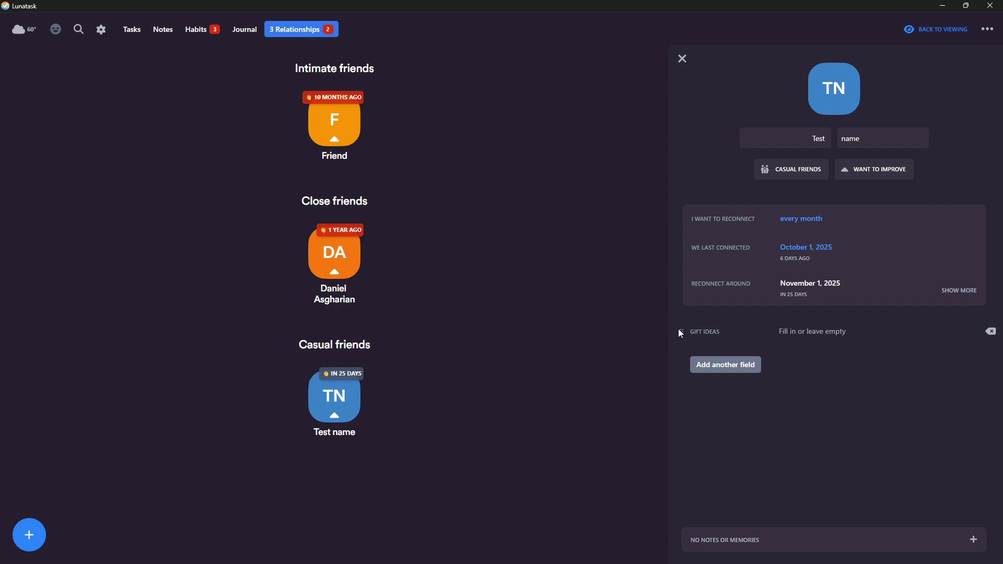
pyautogui.click(721, 368)
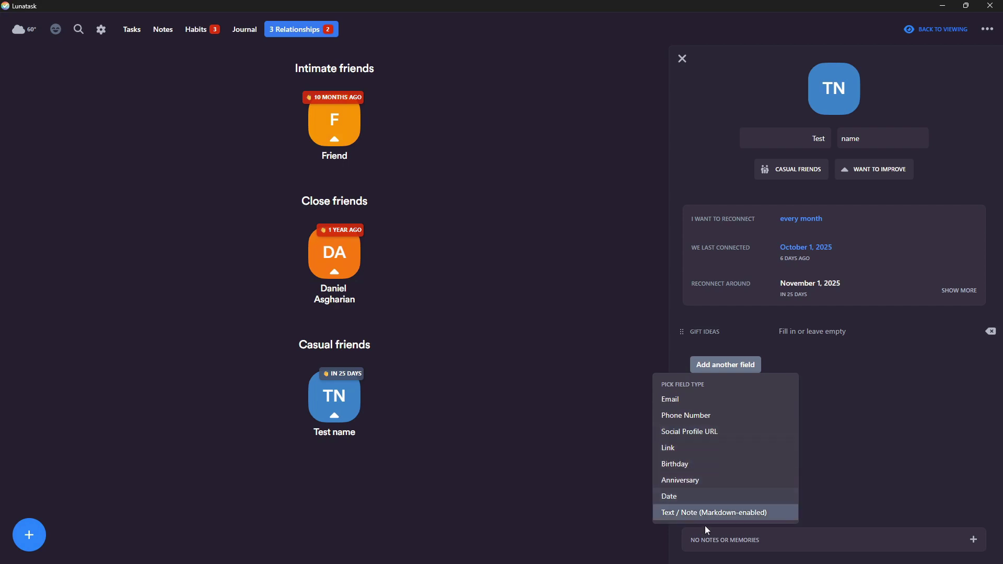
pyautogui.click(499, 476)
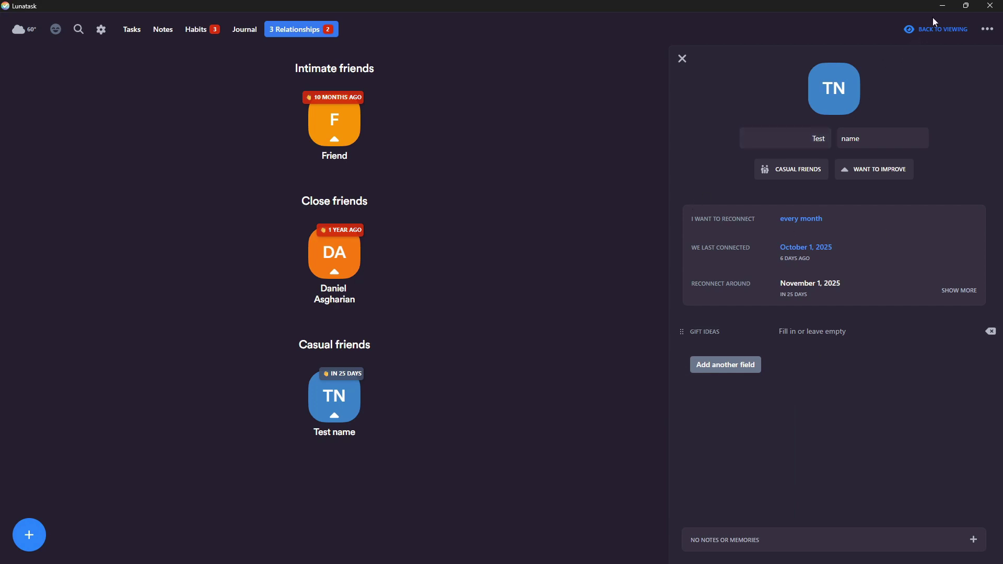
pyautogui.click(934, 31)
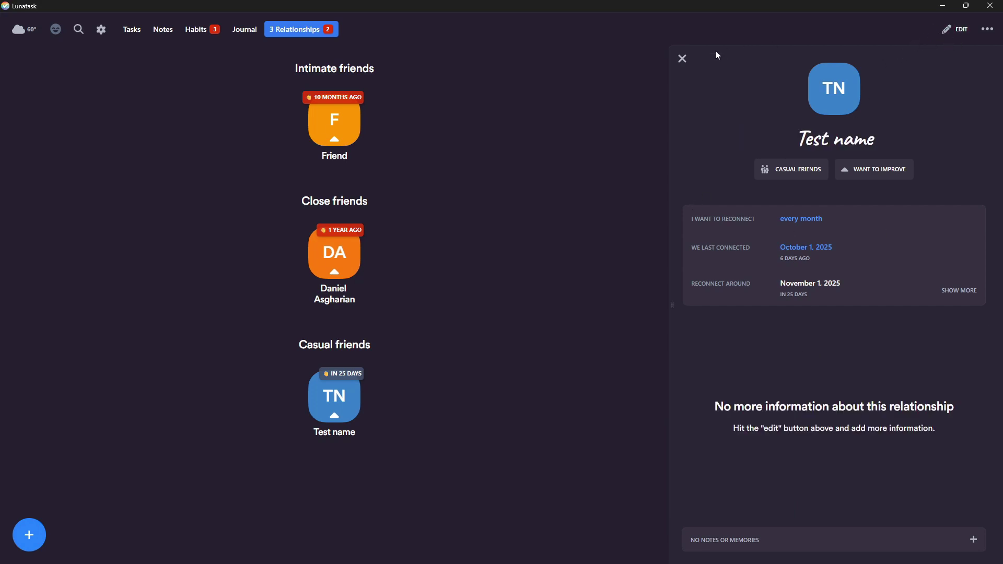
# Step: Close Test name's panel and open the Friend contact's details, toggling edit mode off again
pyautogui.click(682, 58)
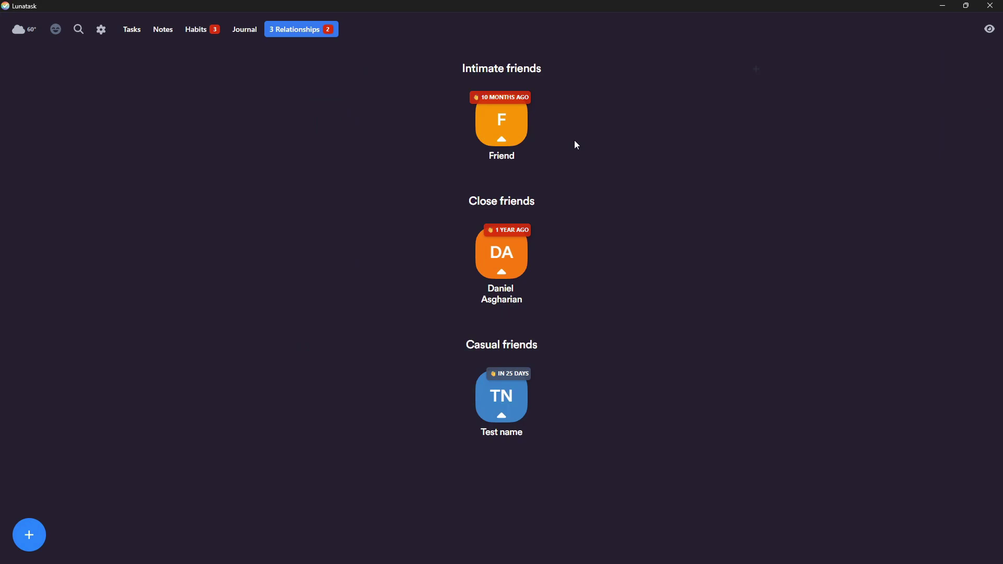
pyautogui.click(501, 134)
pyautogui.click(957, 31)
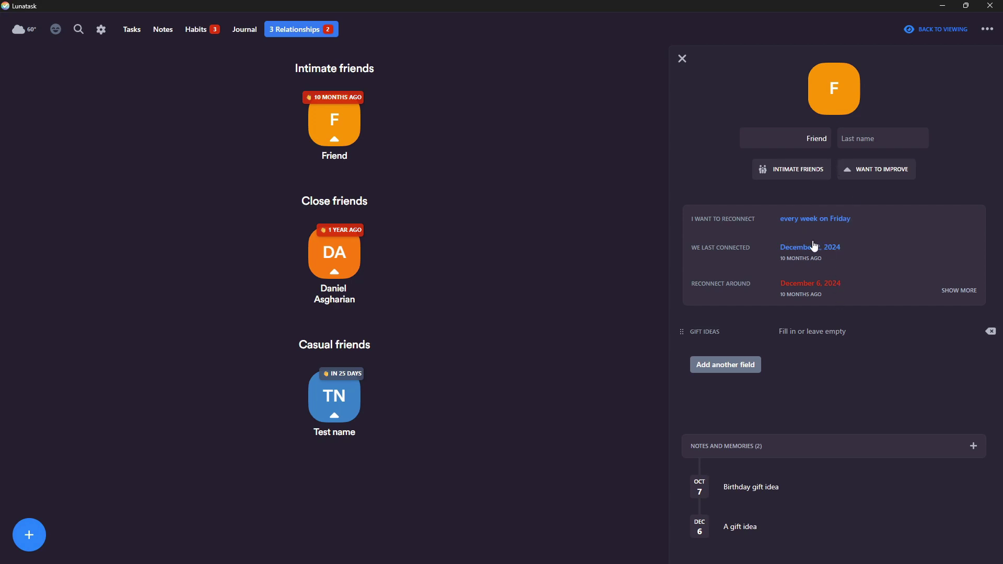
pyautogui.click(936, 30)
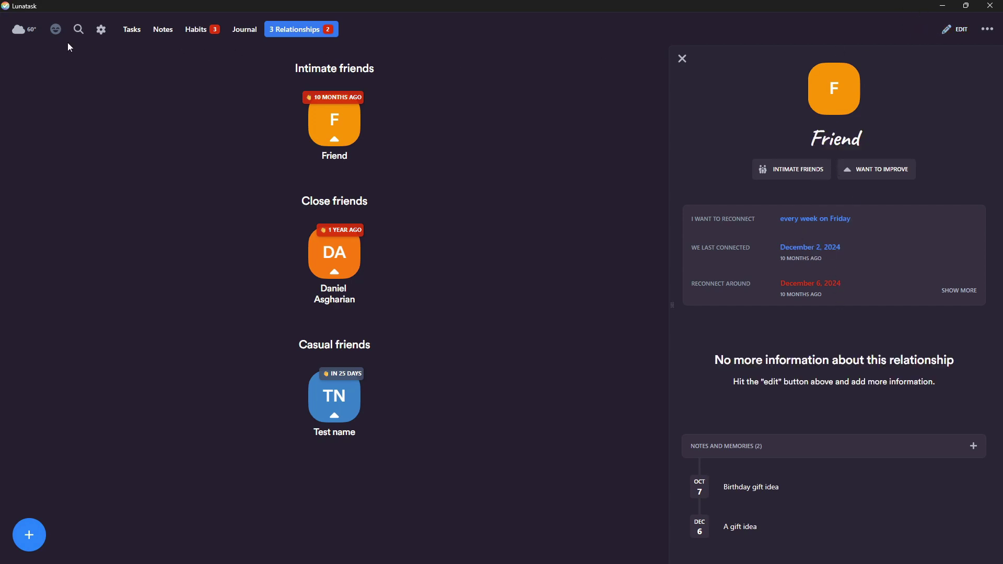
# Step: Return to the Personal tasks list showing later and done today tasks
pyautogui.click(128, 31)
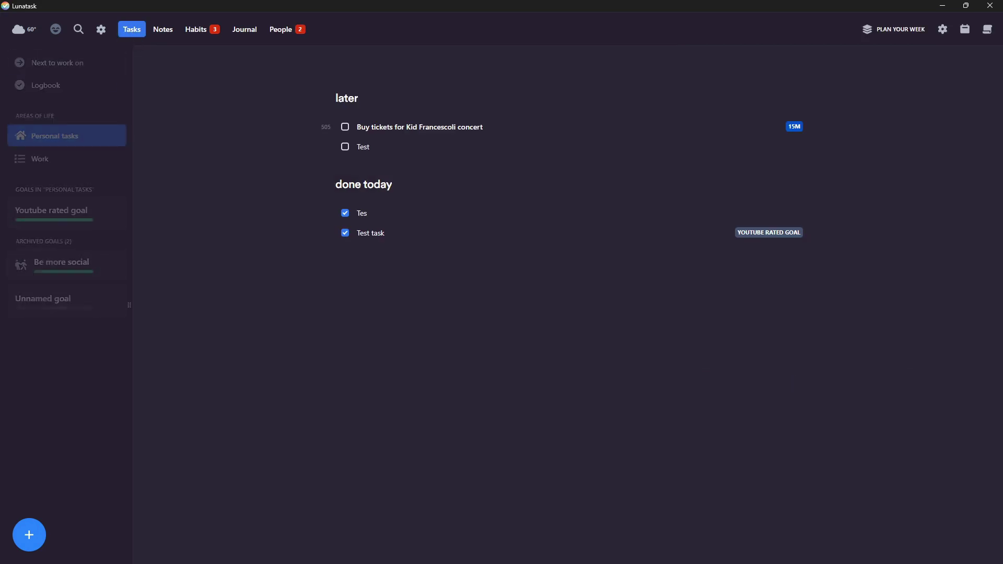